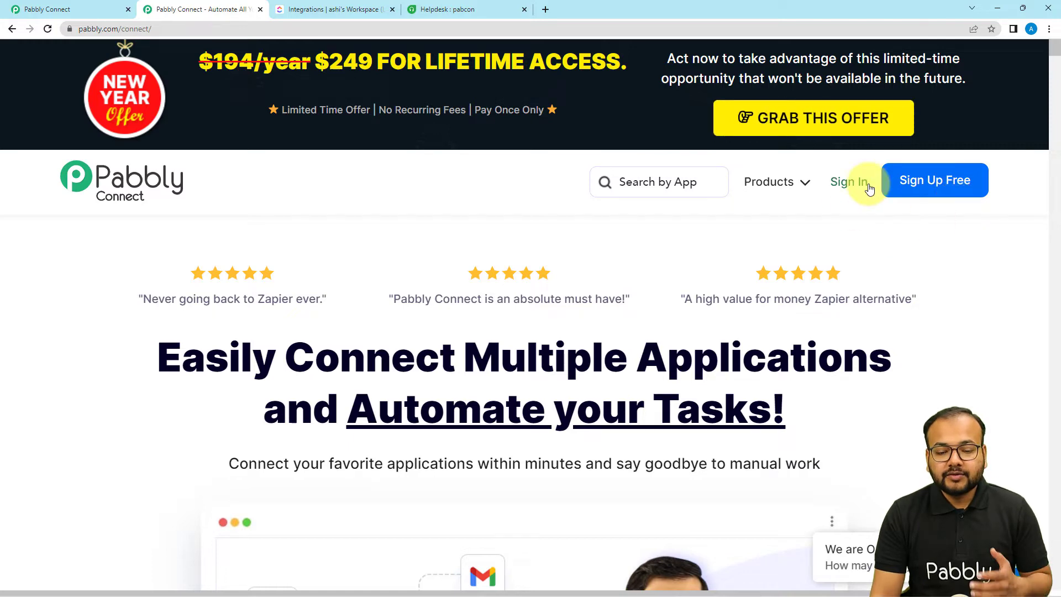
Create a new Pabbly Connect workflow named "Sync ClickUp with Freshdesk".
click(93, 17)
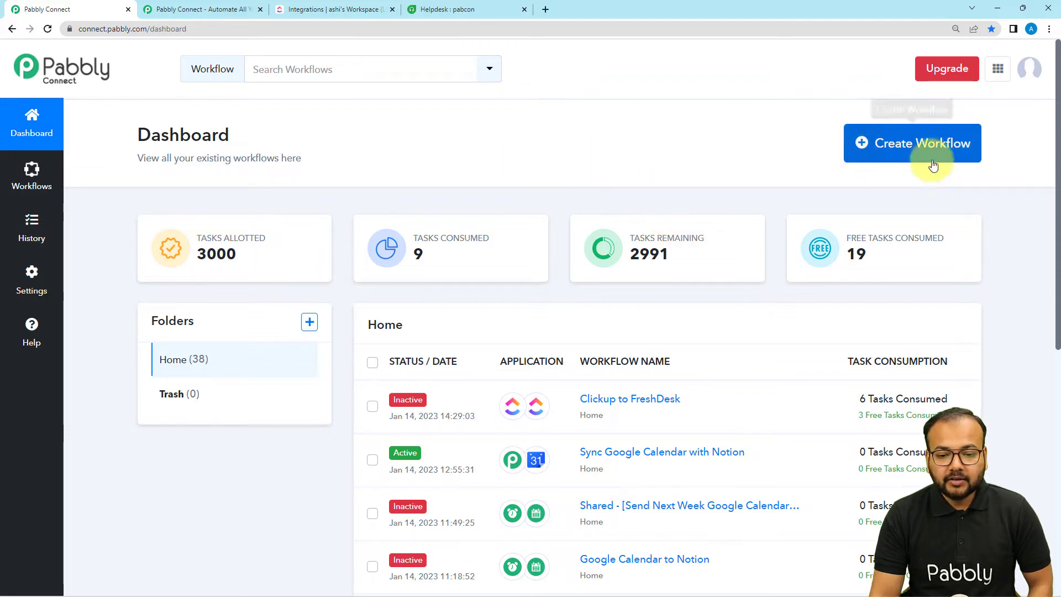
click(882, 156)
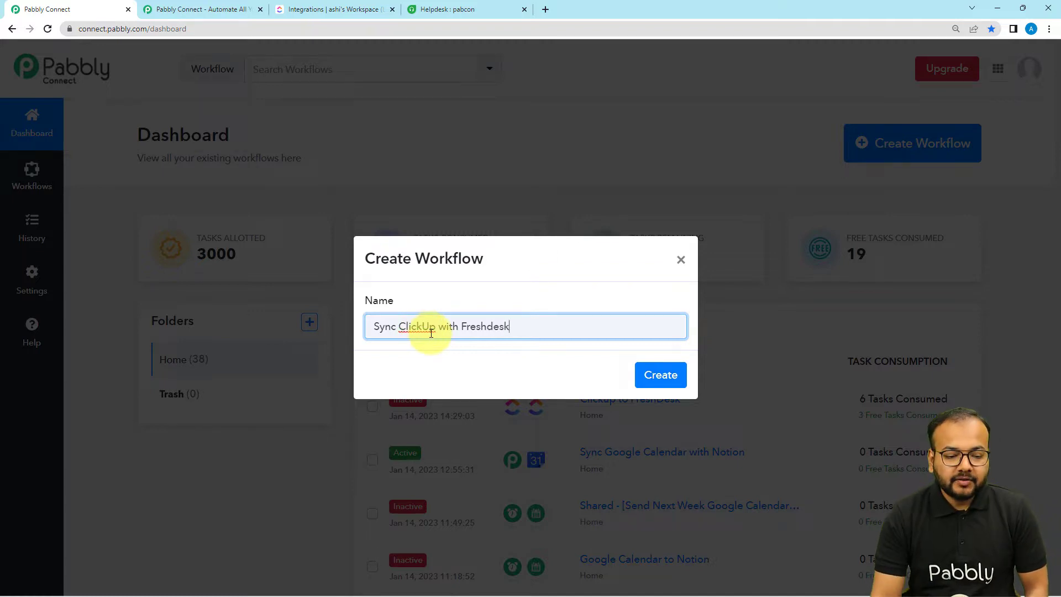
click(656, 373)
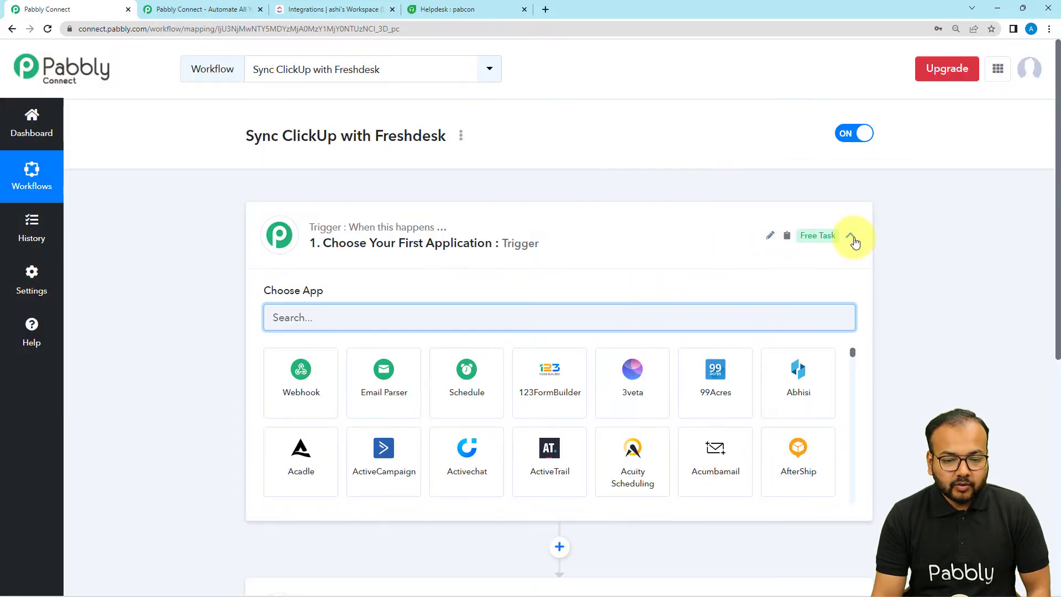
click(852, 238)
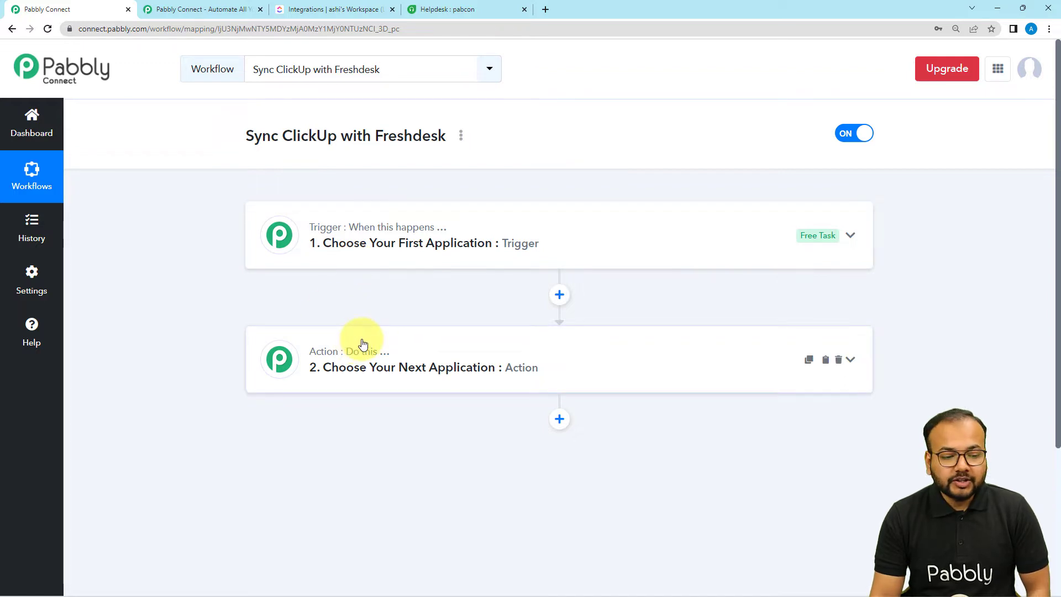
click(381, 246)
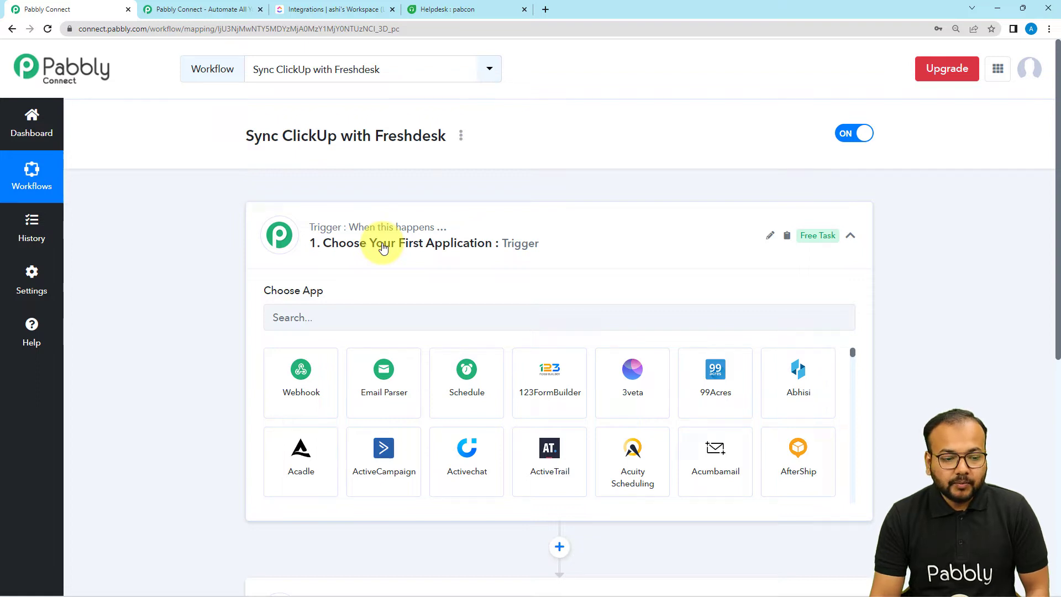
click(383, 247)
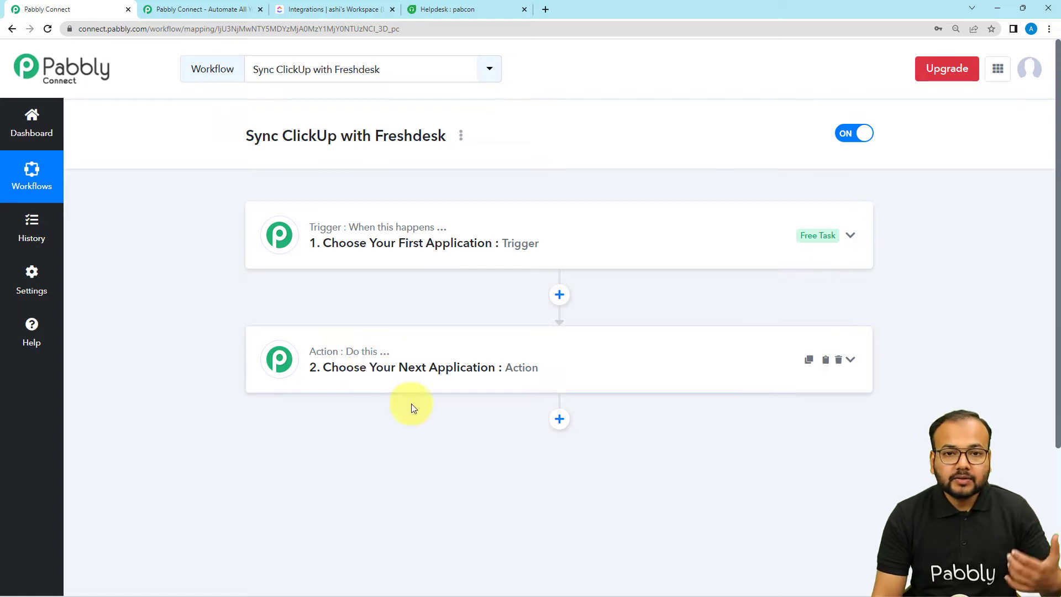
Set the workflow's trigger application to ClickUp with Task Updated as the trigger event.
click(406, 264)
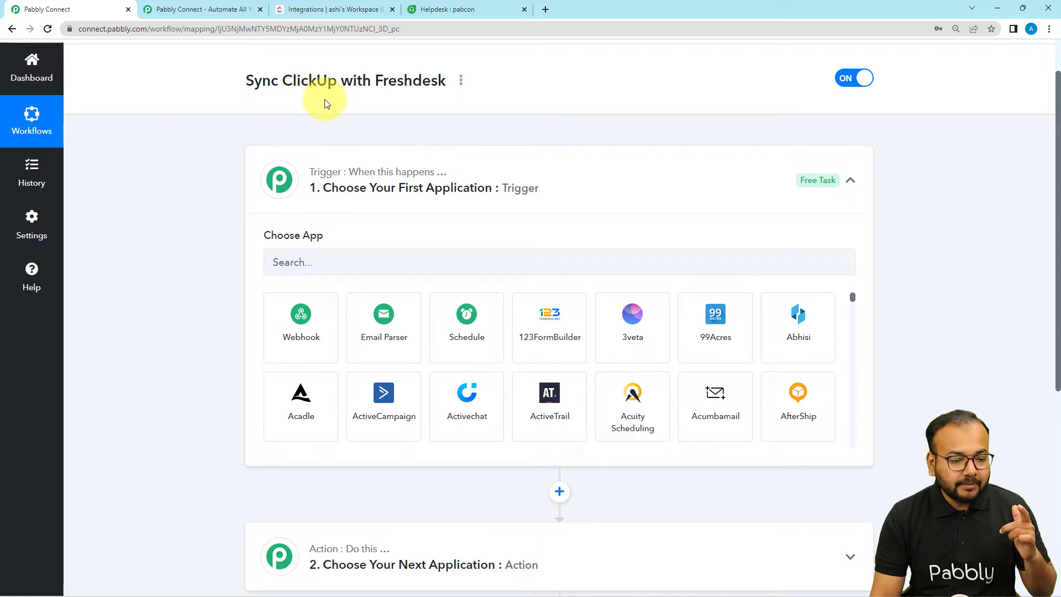
click(336, 267)
text(cli)
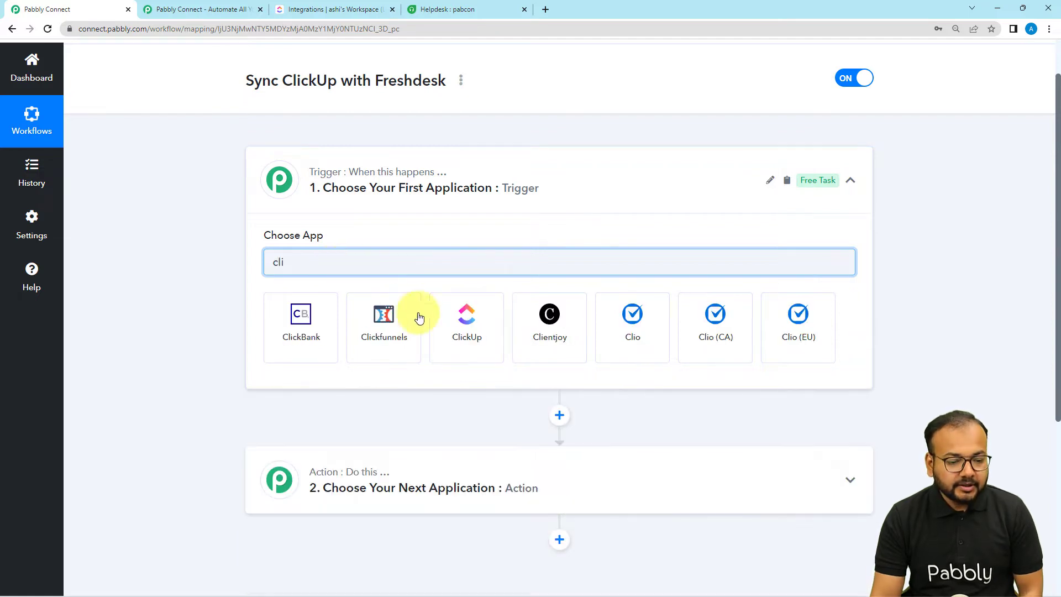
click(466, 323)
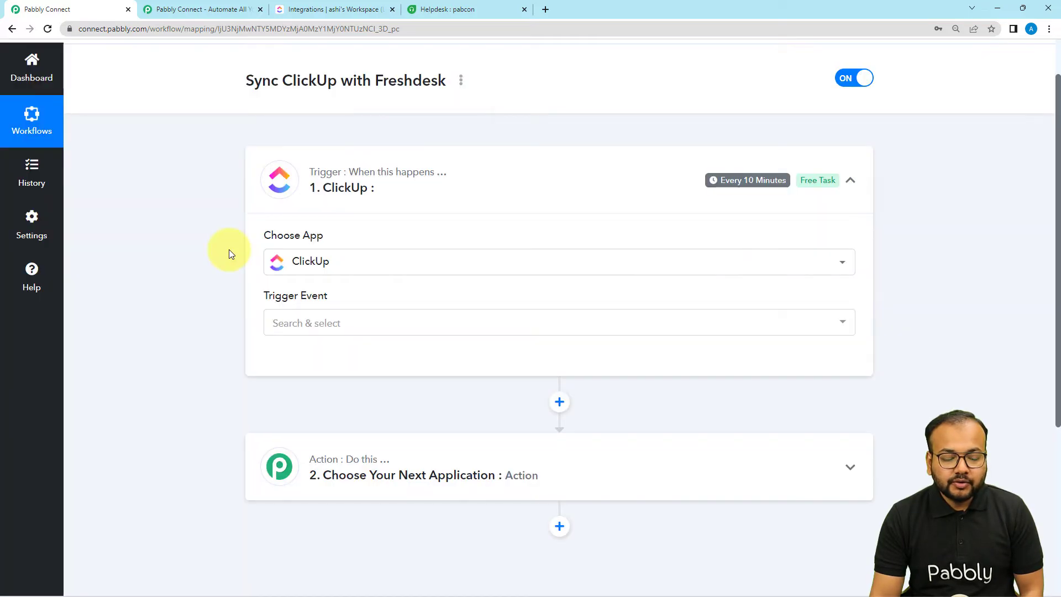
scroll(232, 251, down, 2)
click(301, 220)
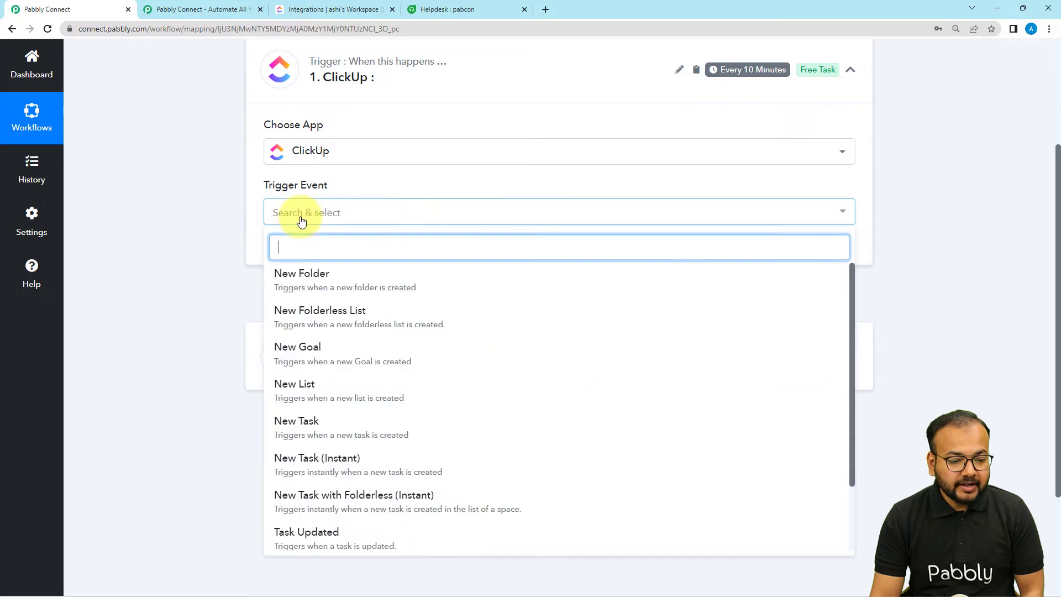
scroll(337, 340, down, 3)
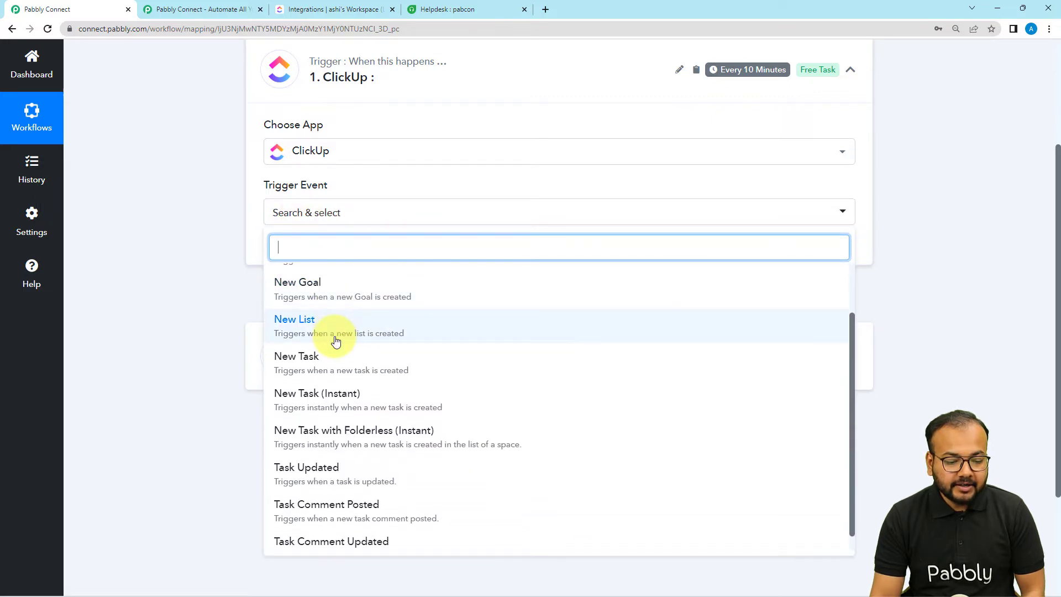
click(315, 460)
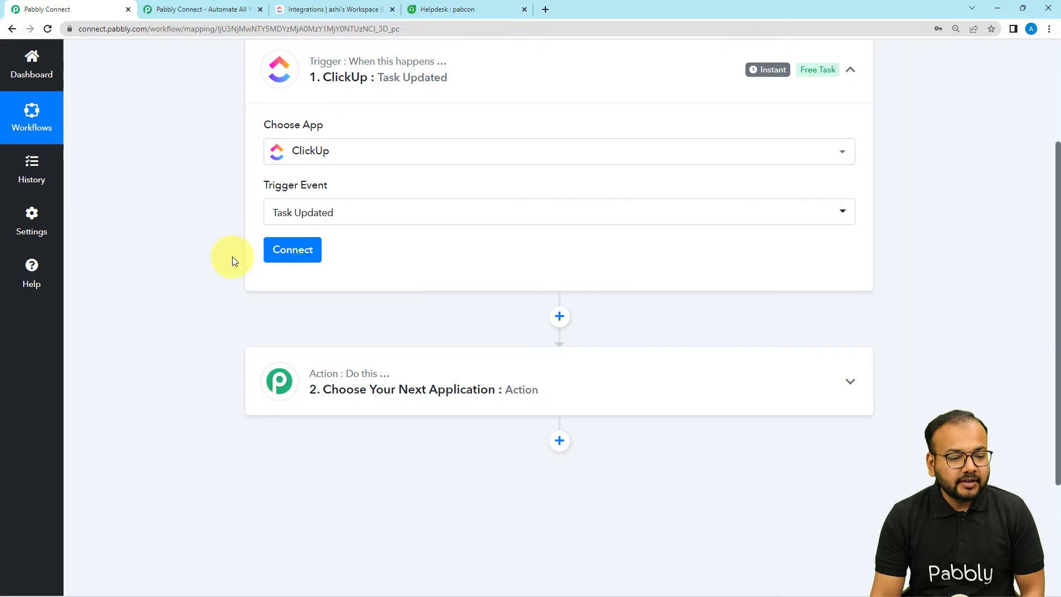
Start adding a new ClickUp connection for the trigger and copy the API token from ClickUp's personal Apps settings.
click(277, 252)
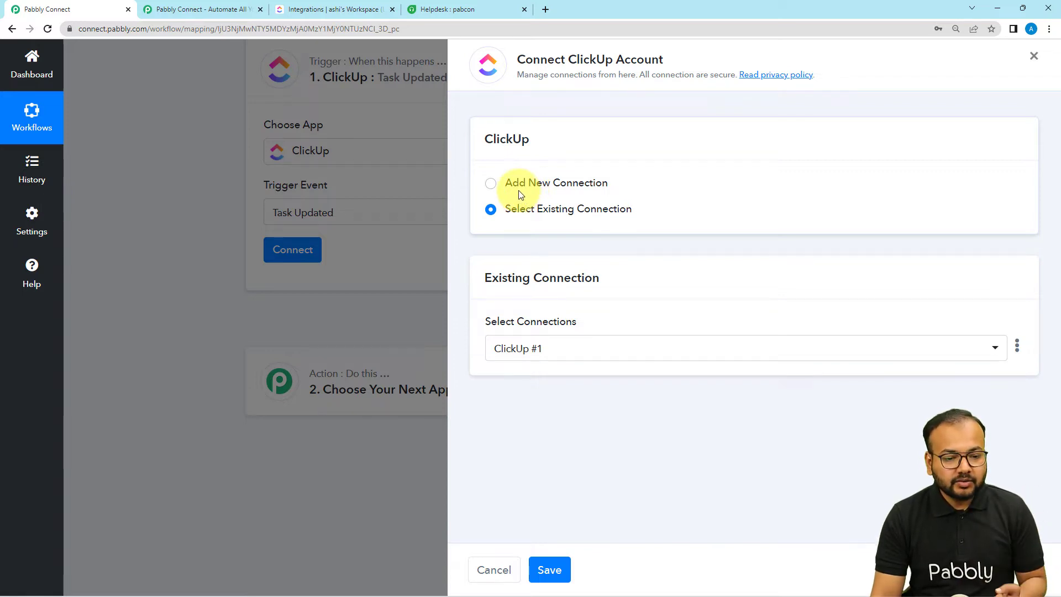
click(492, 187)
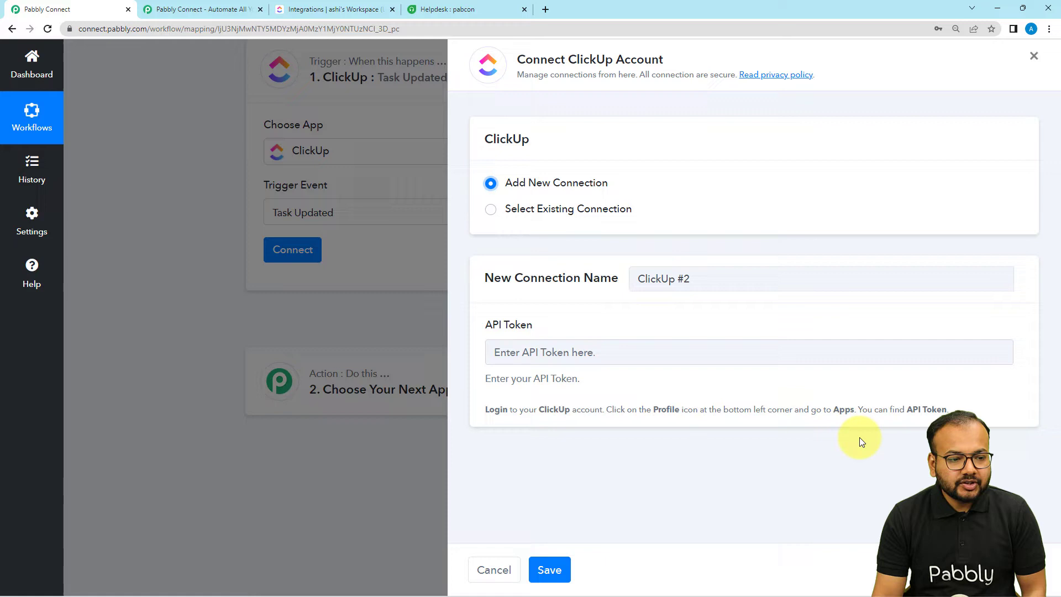
click(313, 9)
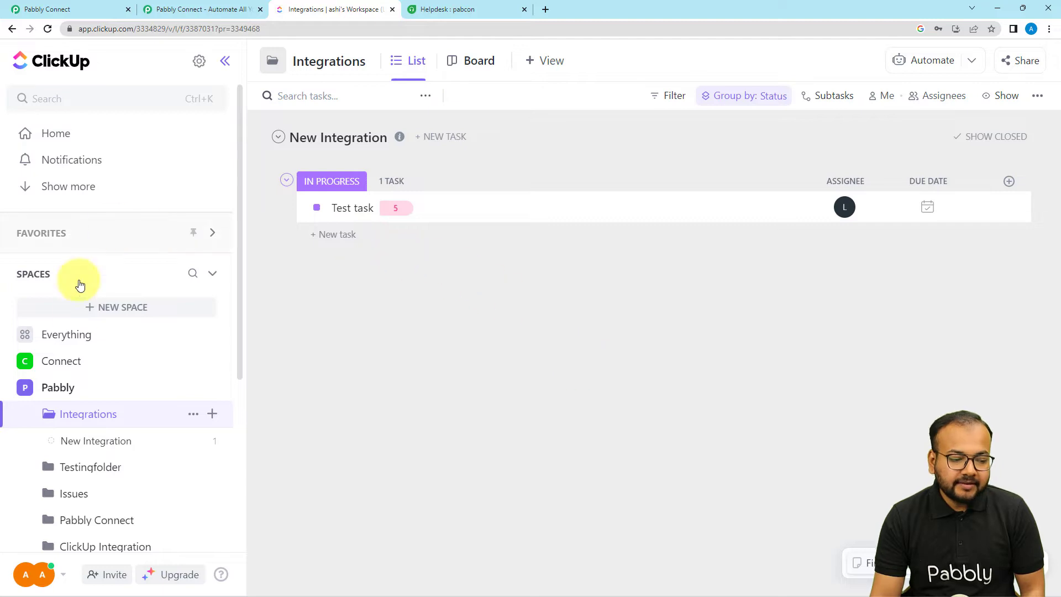
click(45, 581)
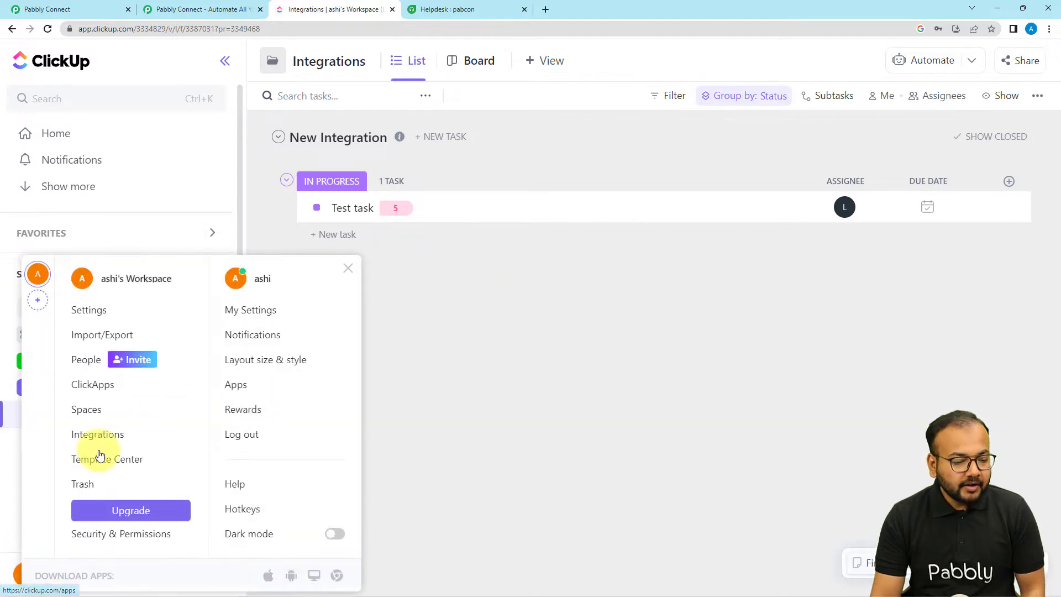
click(236, 390)
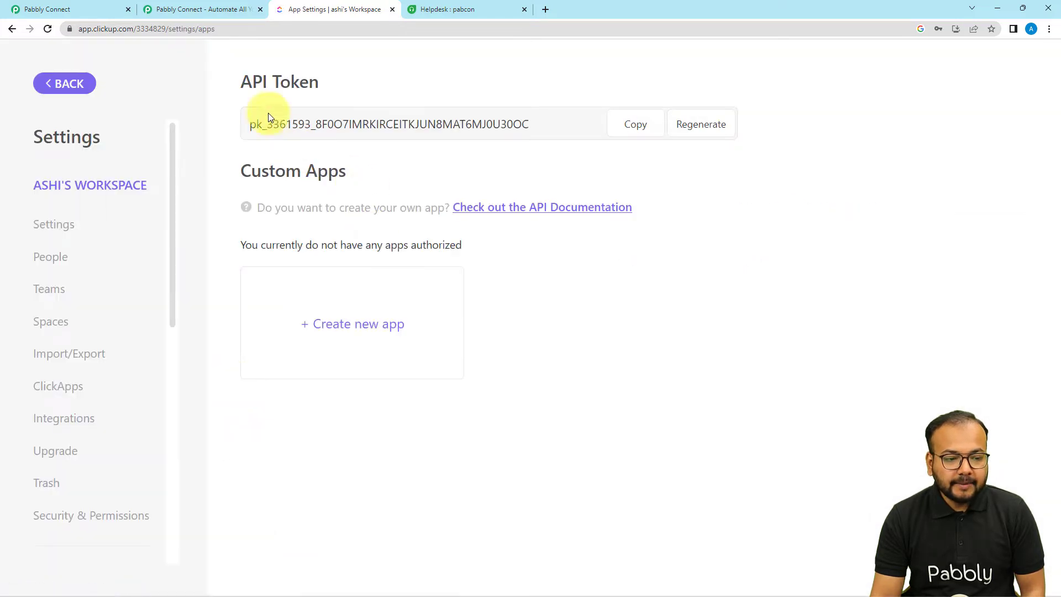
click(633, 130)
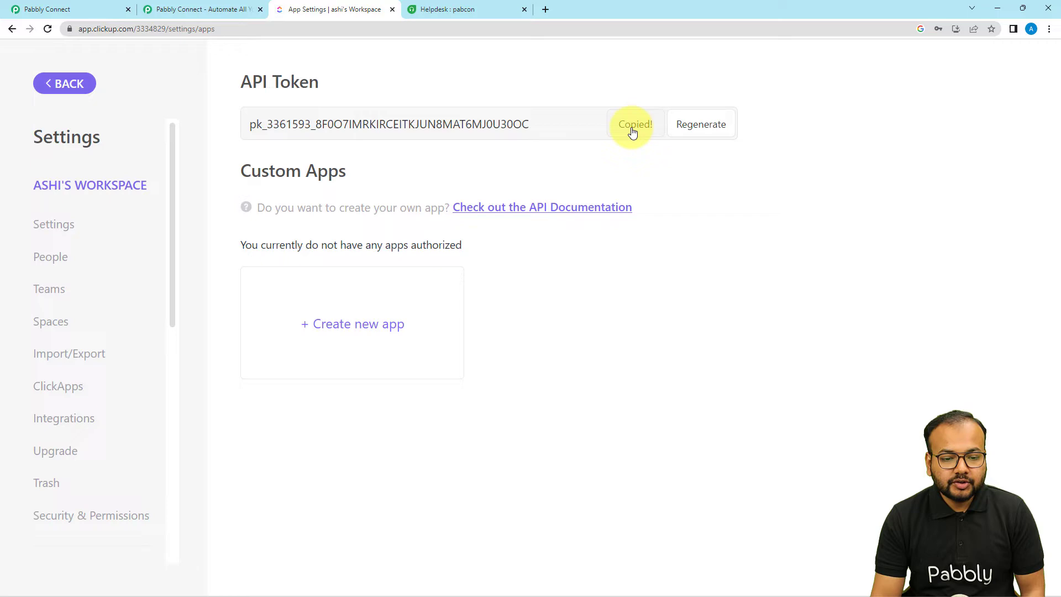
Back in Pabbly Connect, paste the API token into the new ClickUp connection and save it.
click(78, 8)
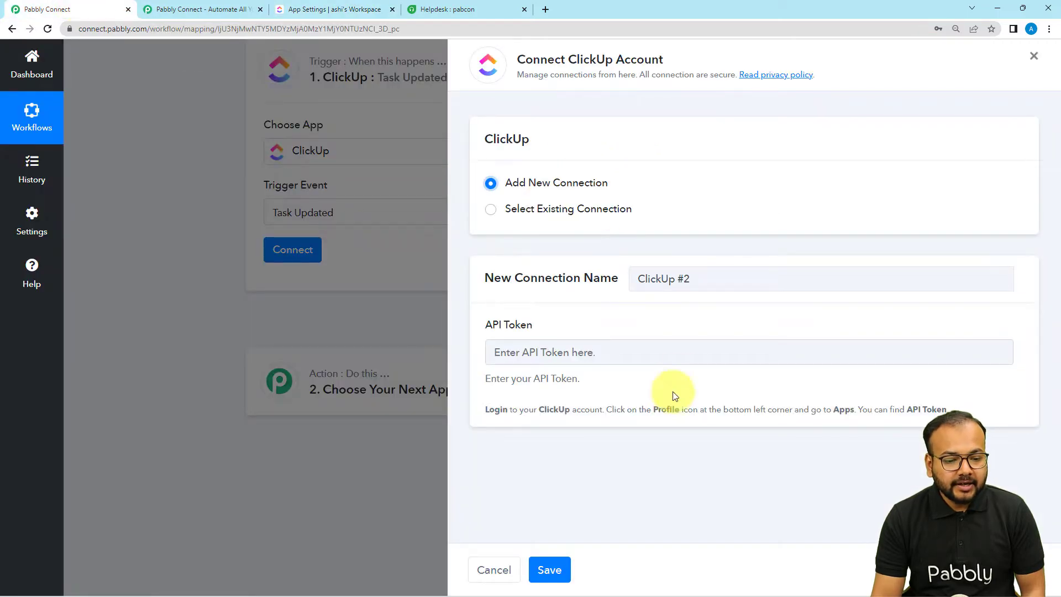
right_click(576, 354)
click(598, 442)
click(550, 569)
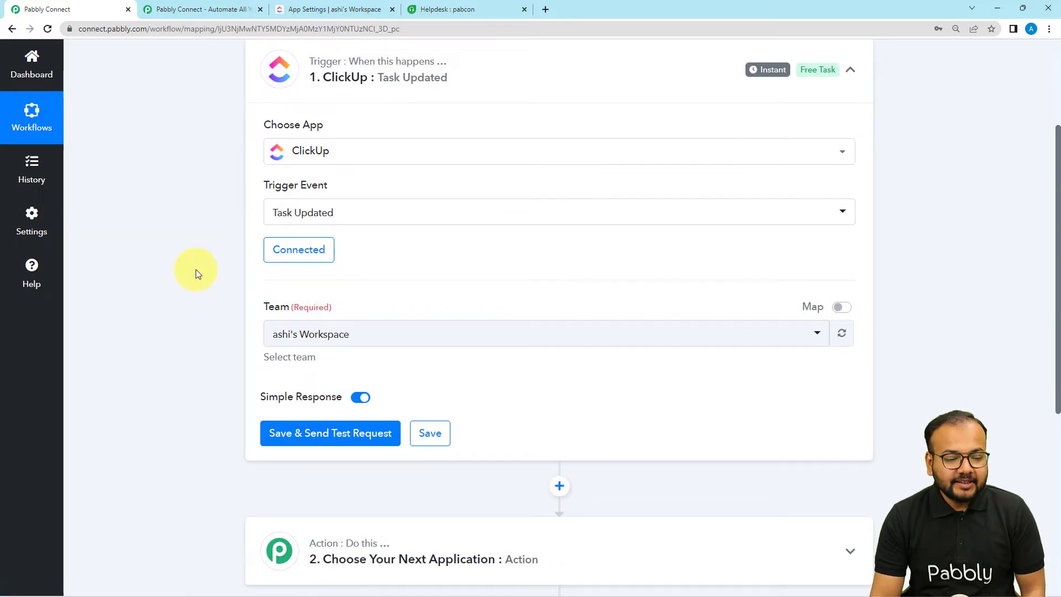
Choose the ClickUp workspace as the trigger's team, then save and send a test request.
scroll(195, 271, down, 2)
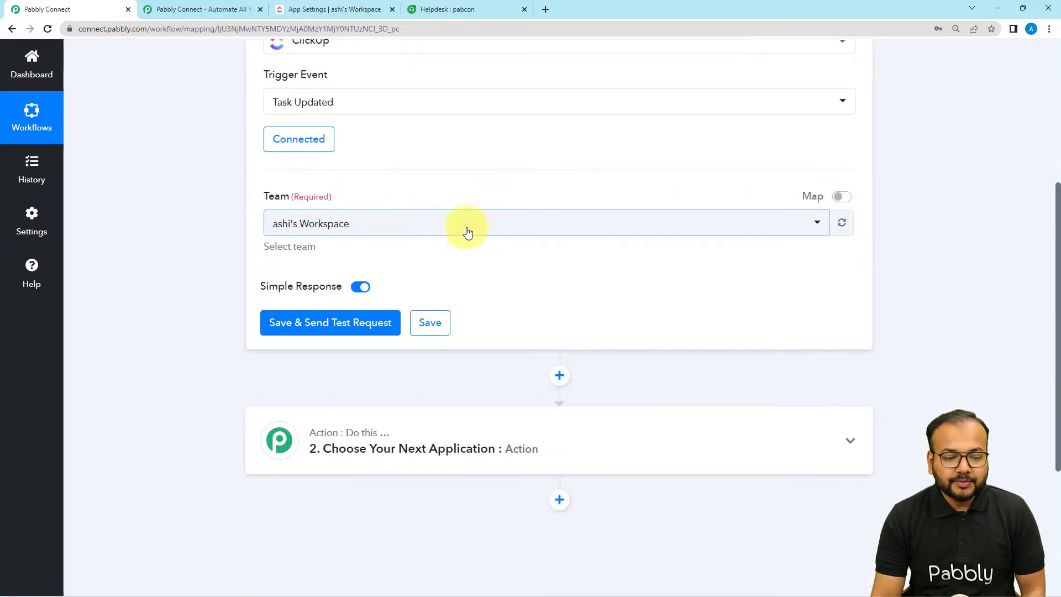
click(405, 230)
click(354, 288)
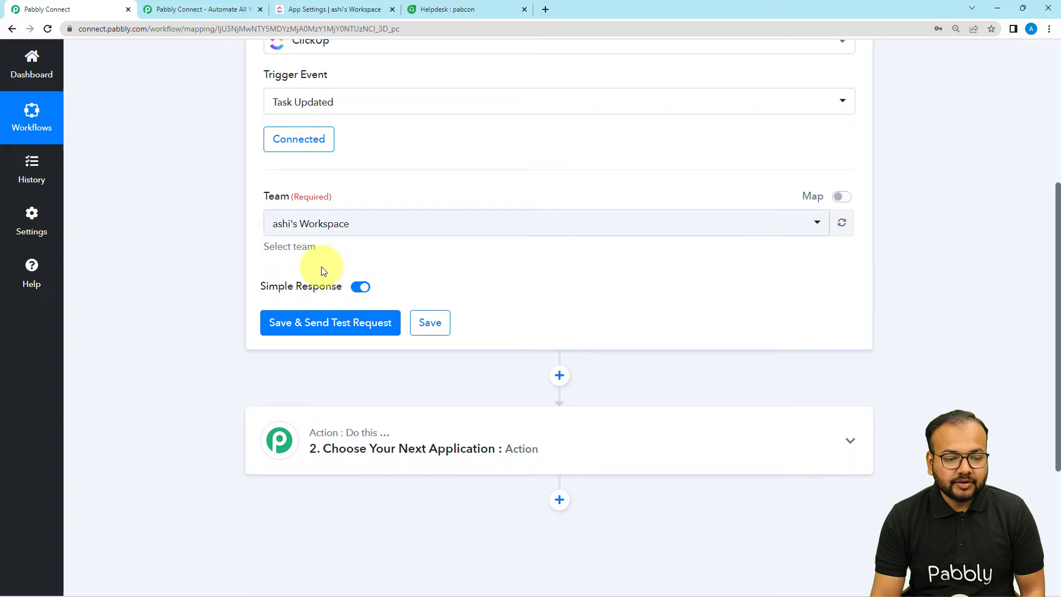
click(285, 327)
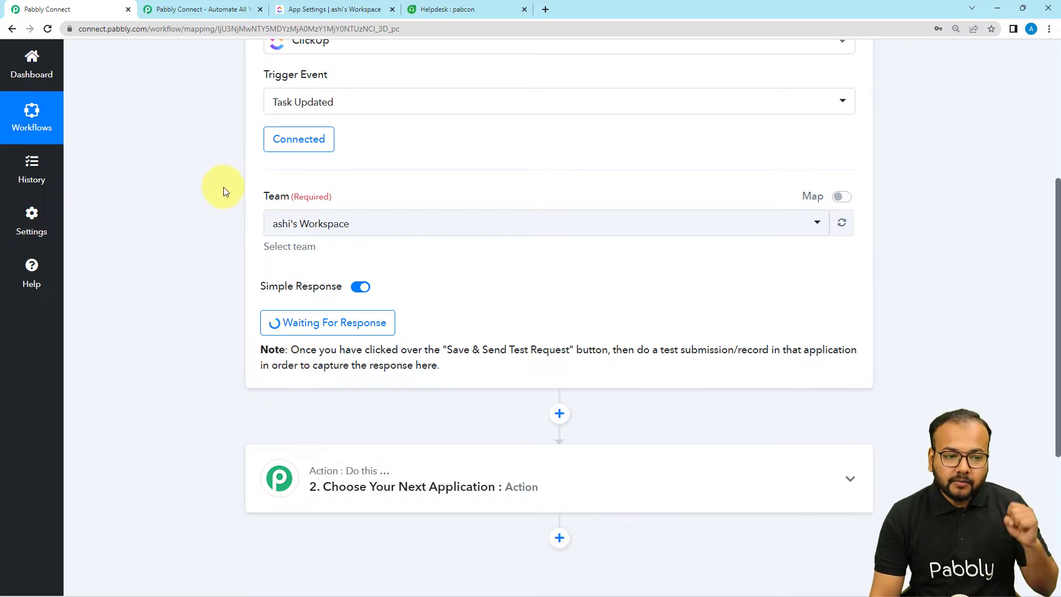
Switch to ClickUp, leave the settings and open the Integrations folder in the Pabbly space.
click(311, 11)
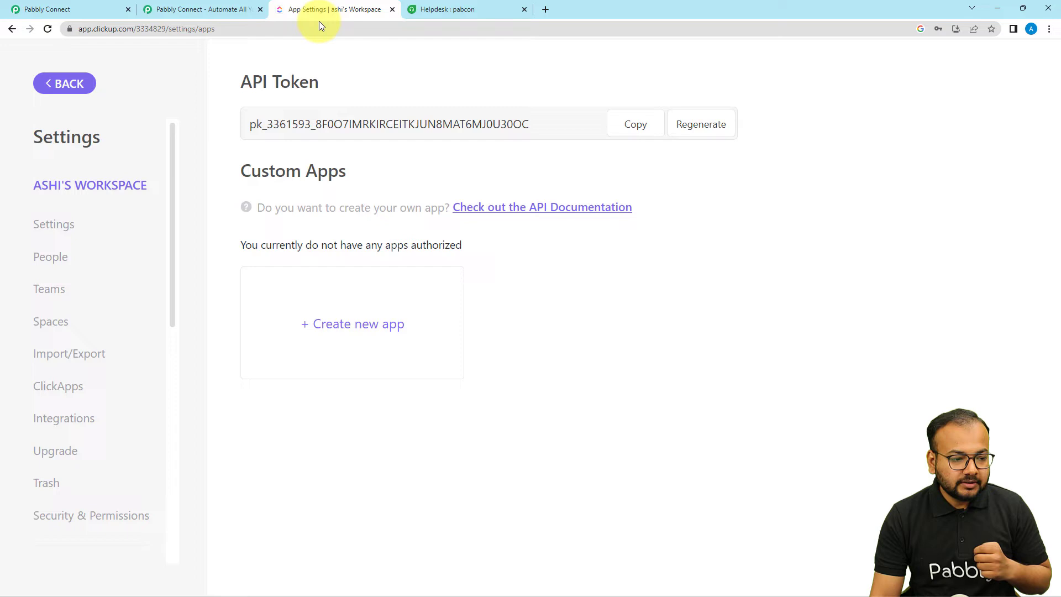
click(65, 83)
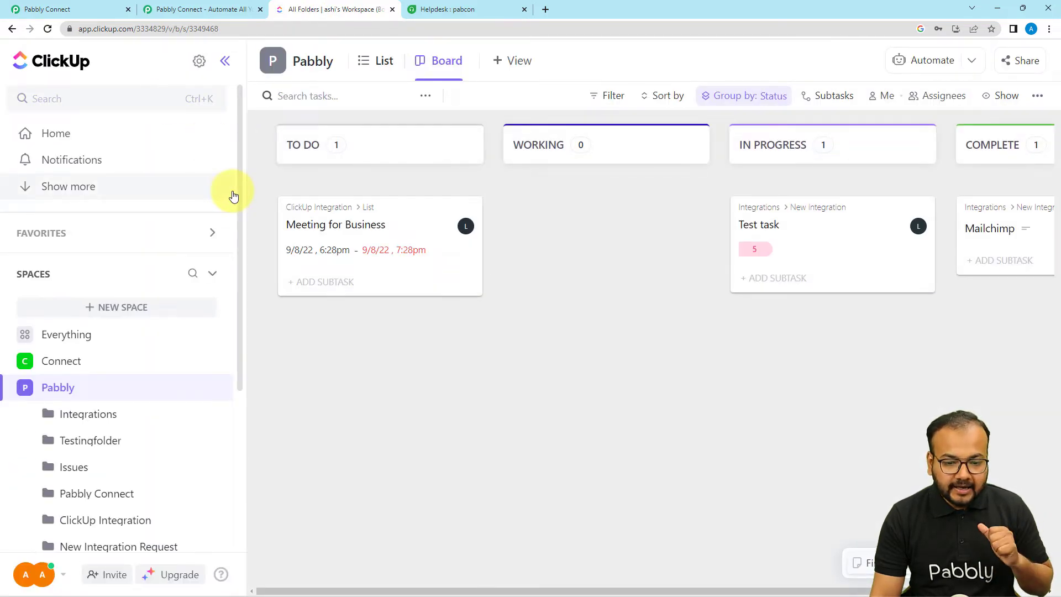
mouse_move(753, 220)
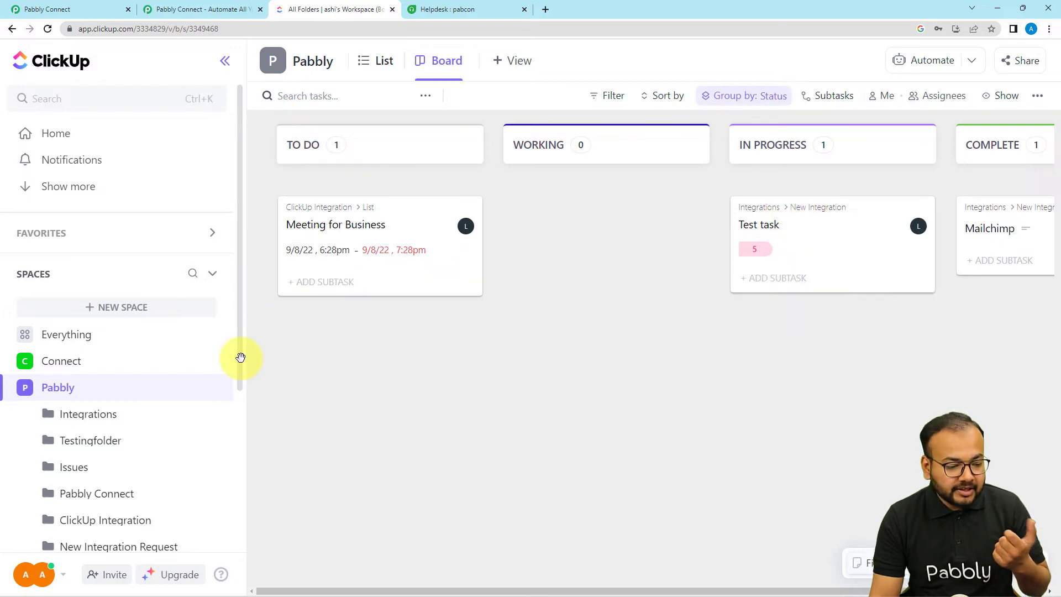
click(80, 362)
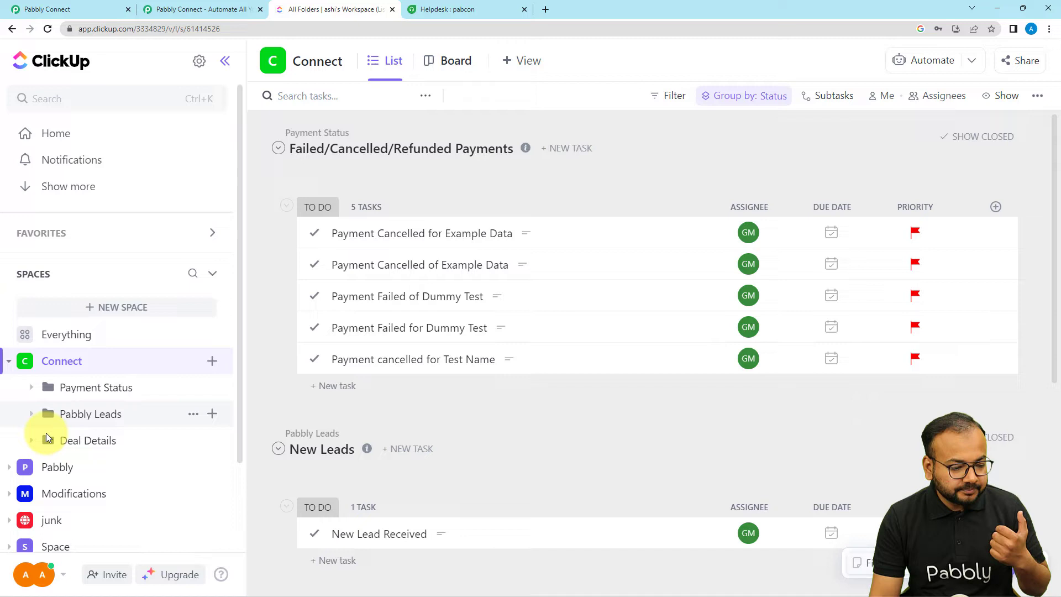
click(54, 466)
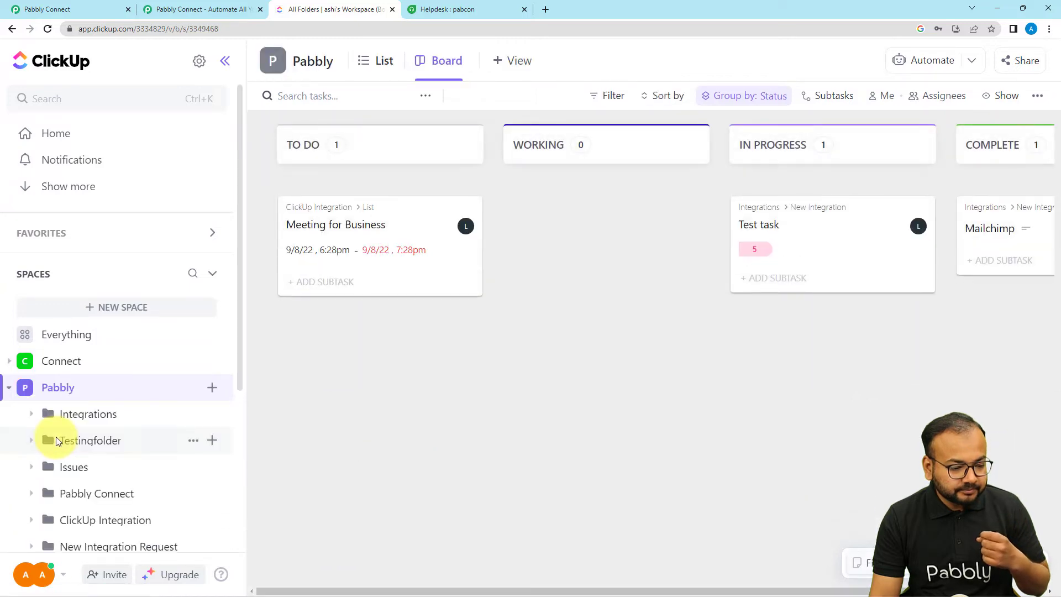
click(70, 419)
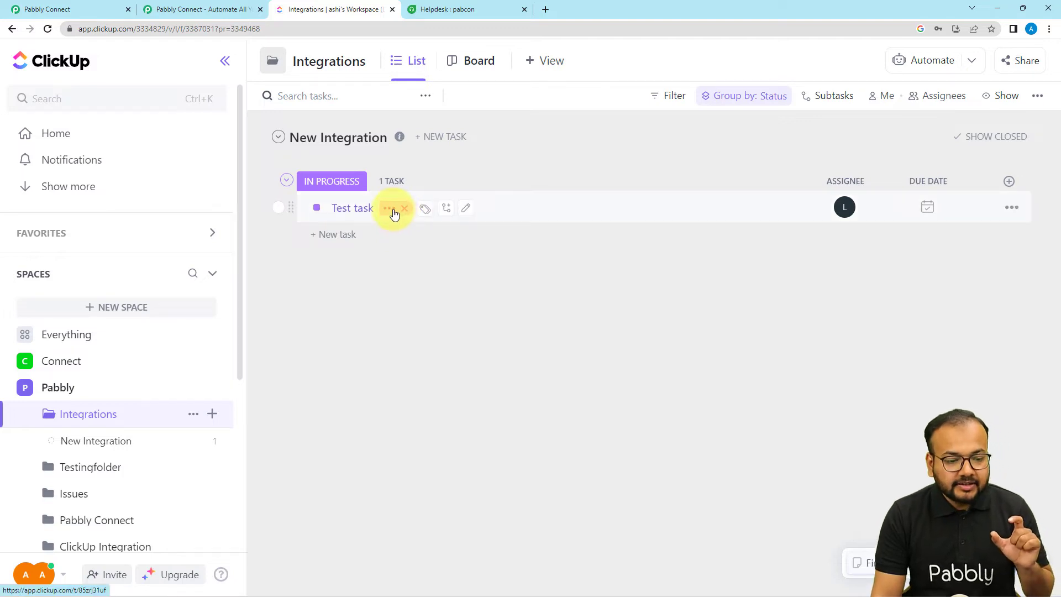
Compare the tag on ClickUp's Test task with the Mailchimp ticket's number in Freshdesk, and return to ClickUp.
click(388, 208)
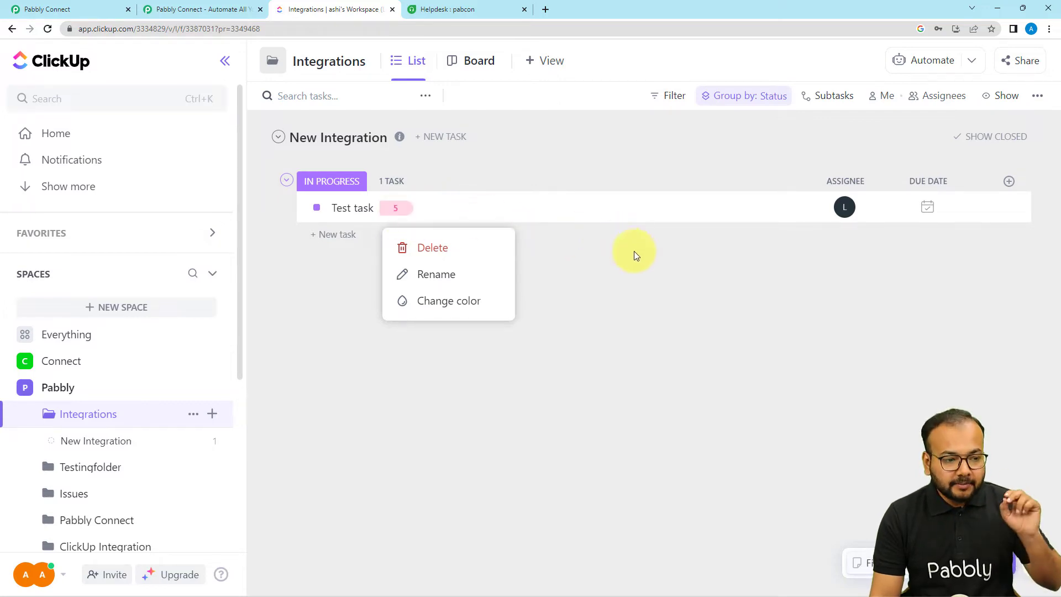
click(645, 269)
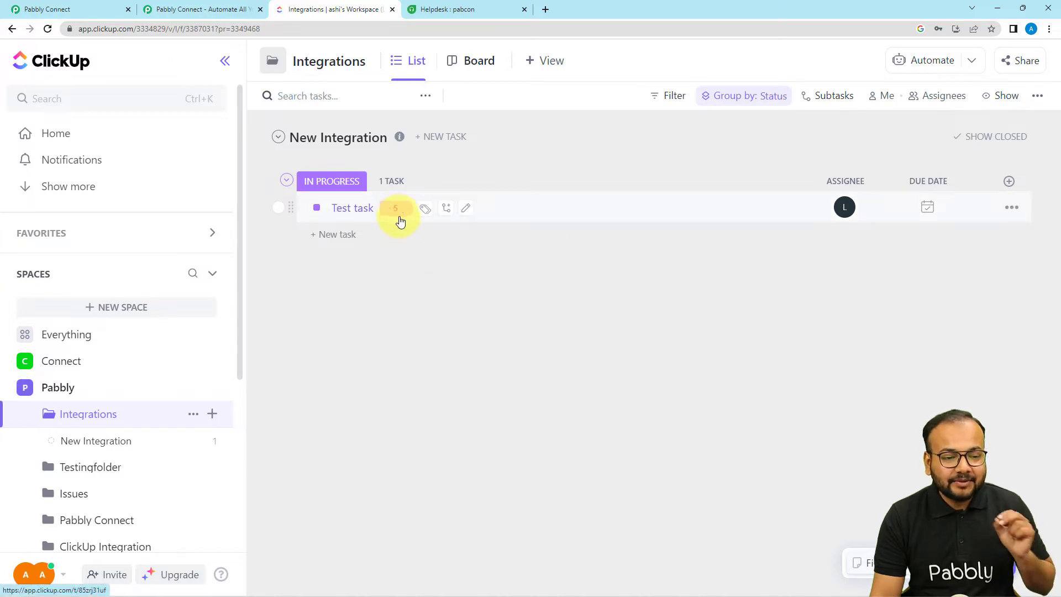
click(435, 9)
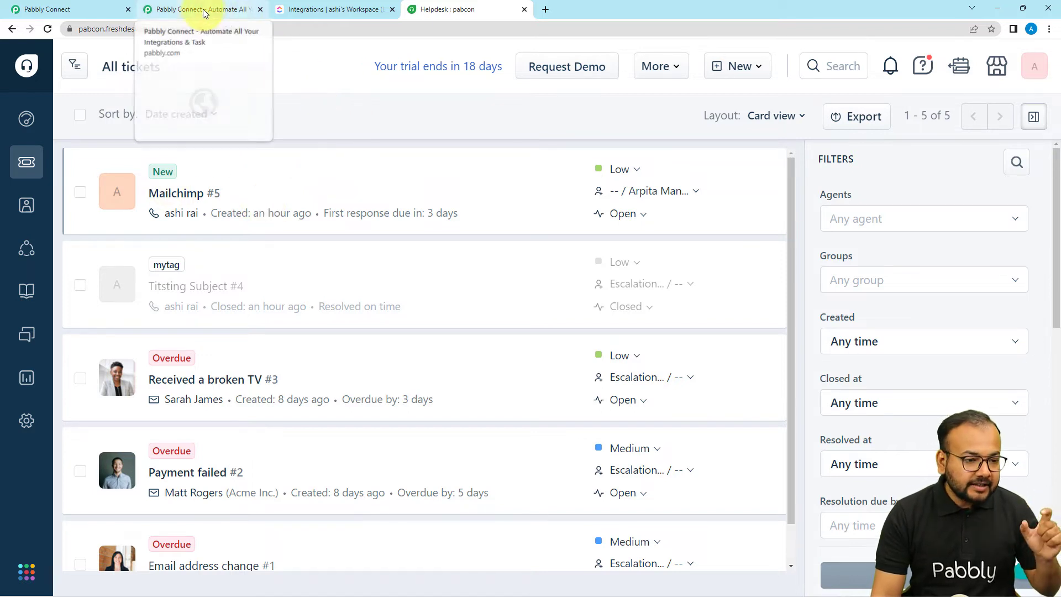
click(310, 9)
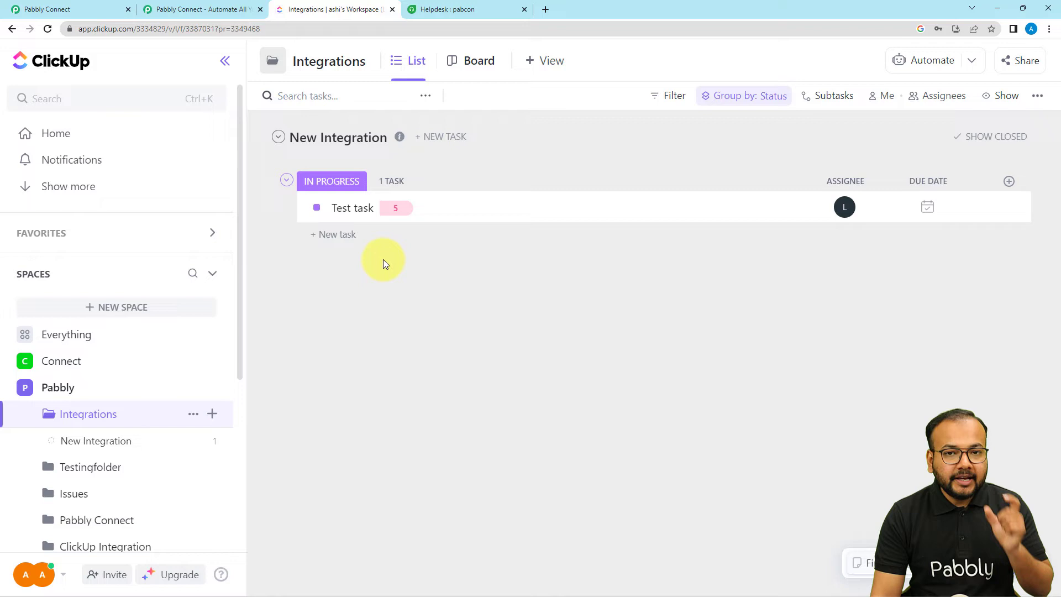
click(436, 11)
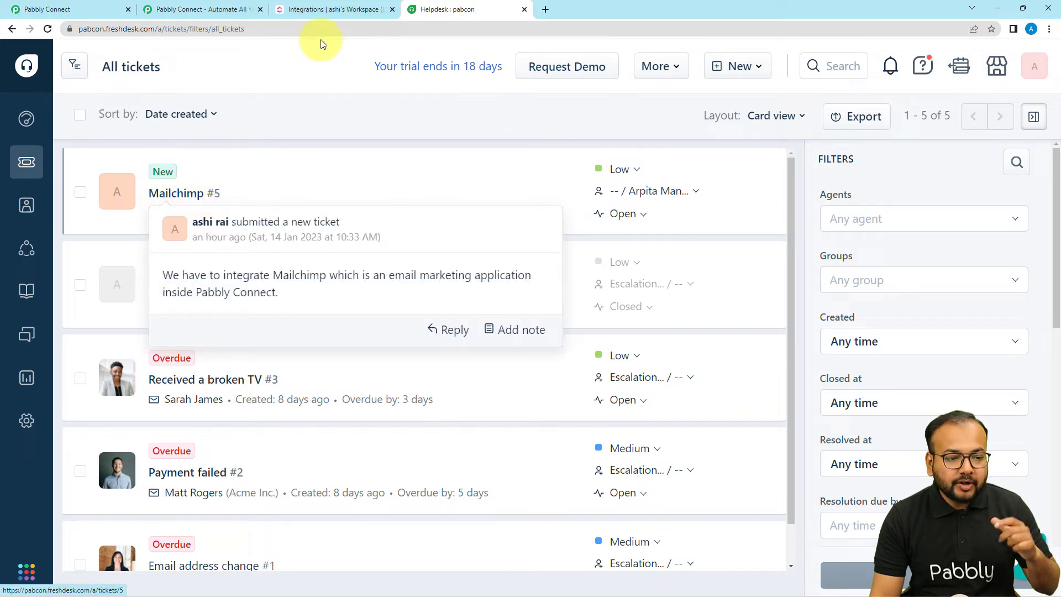
click(325, 10)
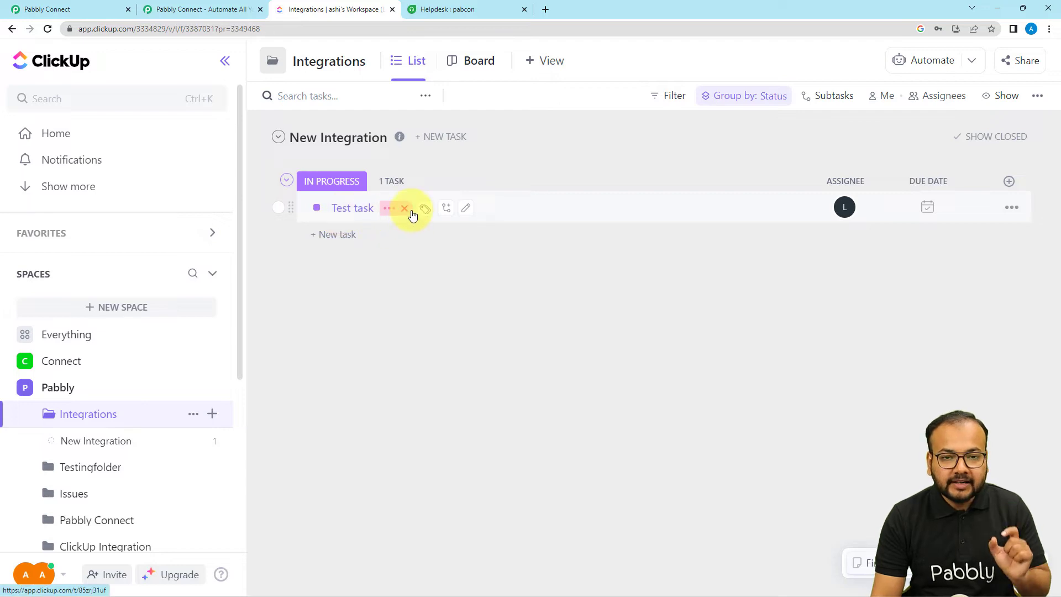
Check the Mailchimp ticket in Freshdesk's ticket list once more, then go back to ClickUp.
click(453, 10)
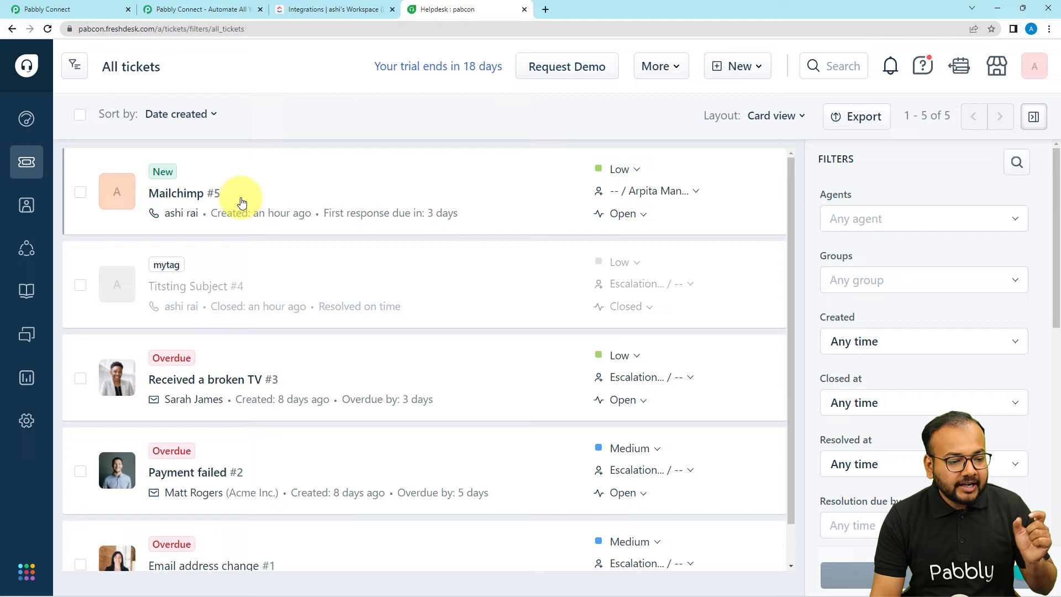
mouse_move(233, 202)
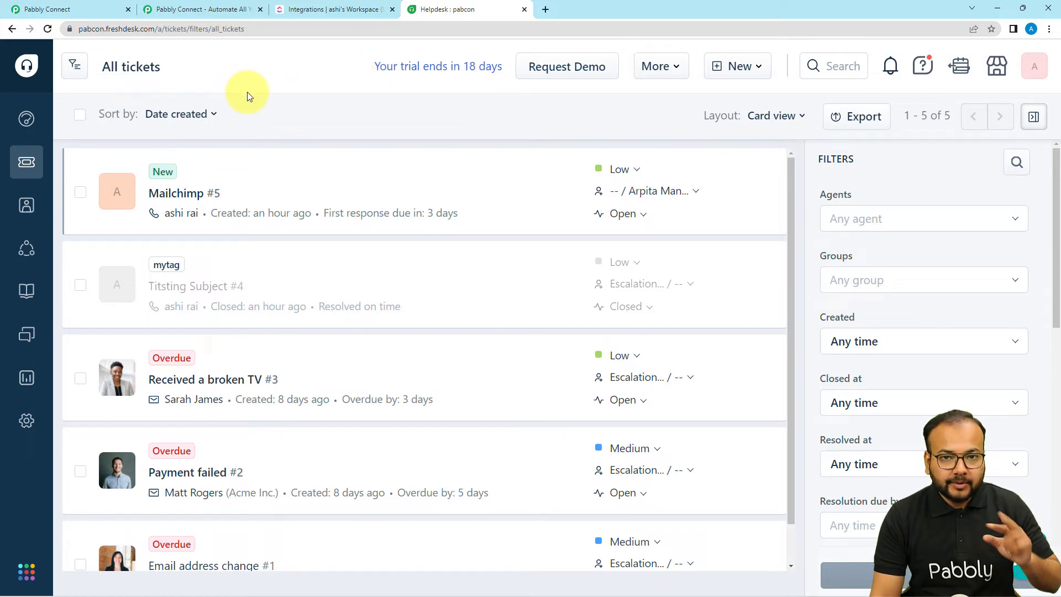
click(301, 10)
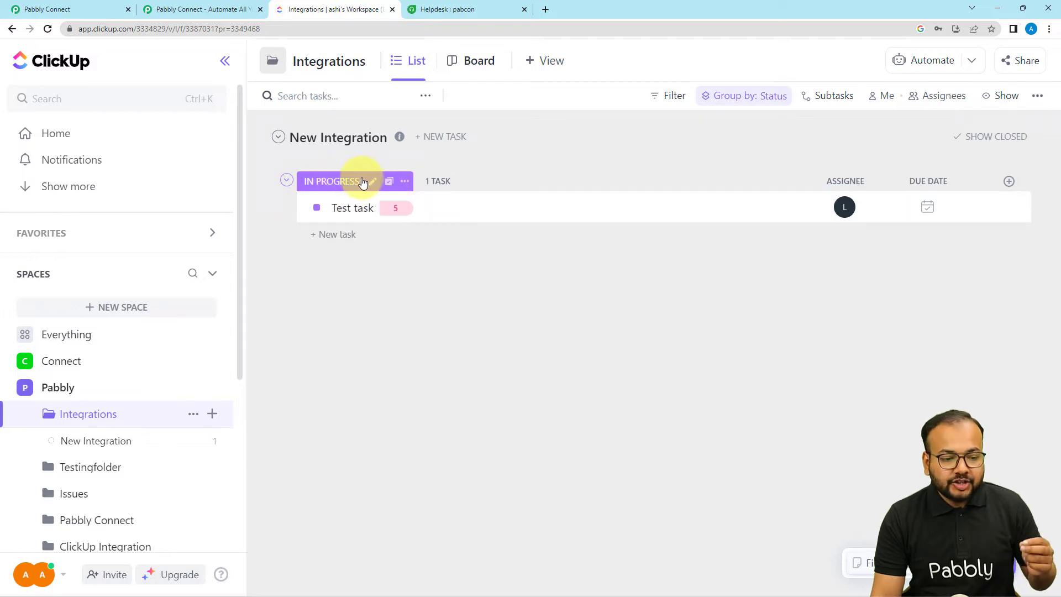
Set the Test task's status to Complete in ClickUp, checking in Pabbly Connect that the trigger is waiting for a response.
click(318, 208)
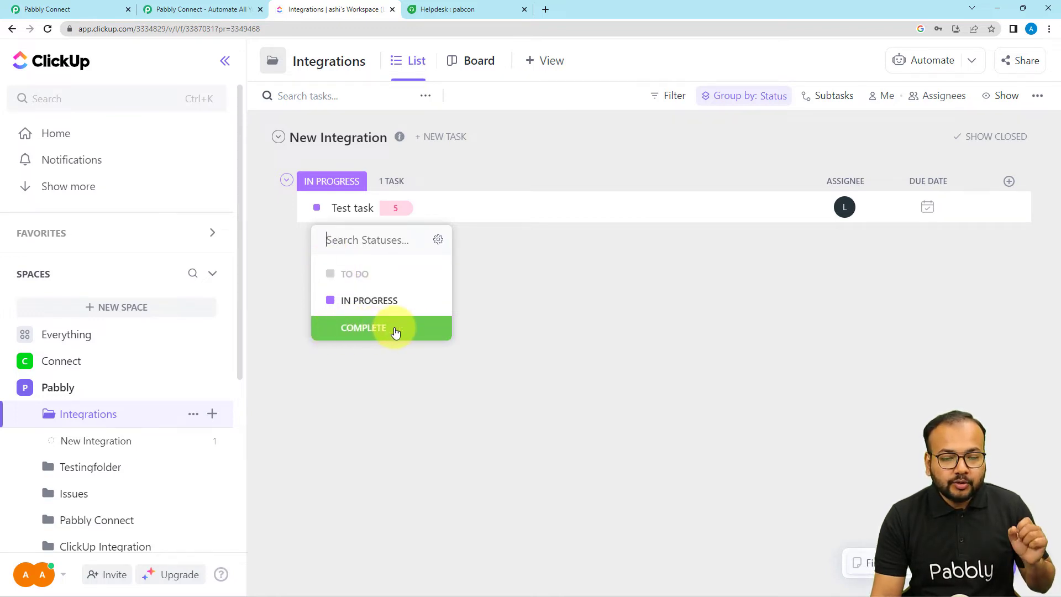
click(100, 10)
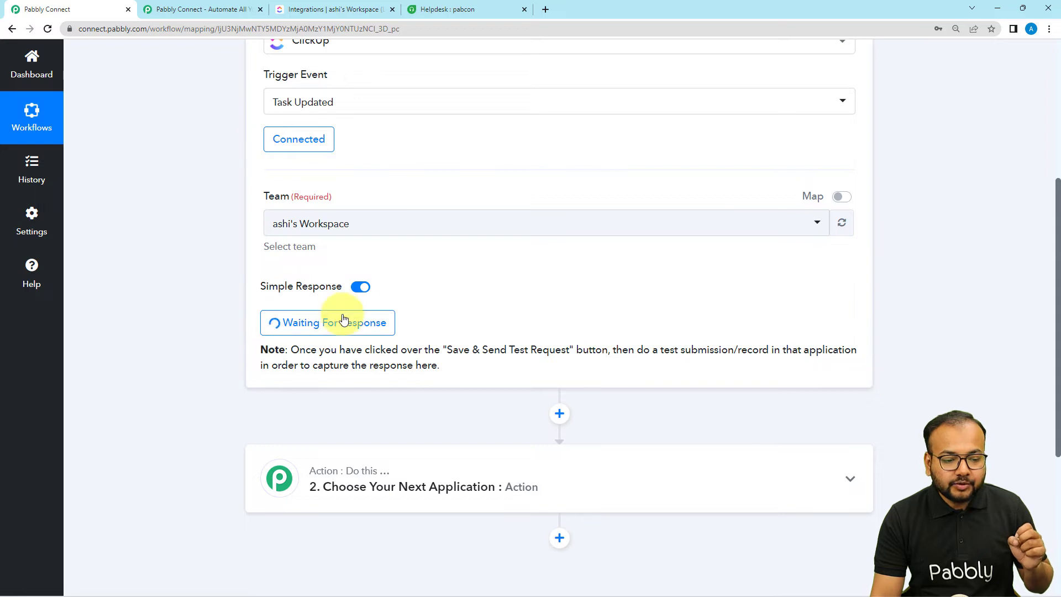
click(326, 9)
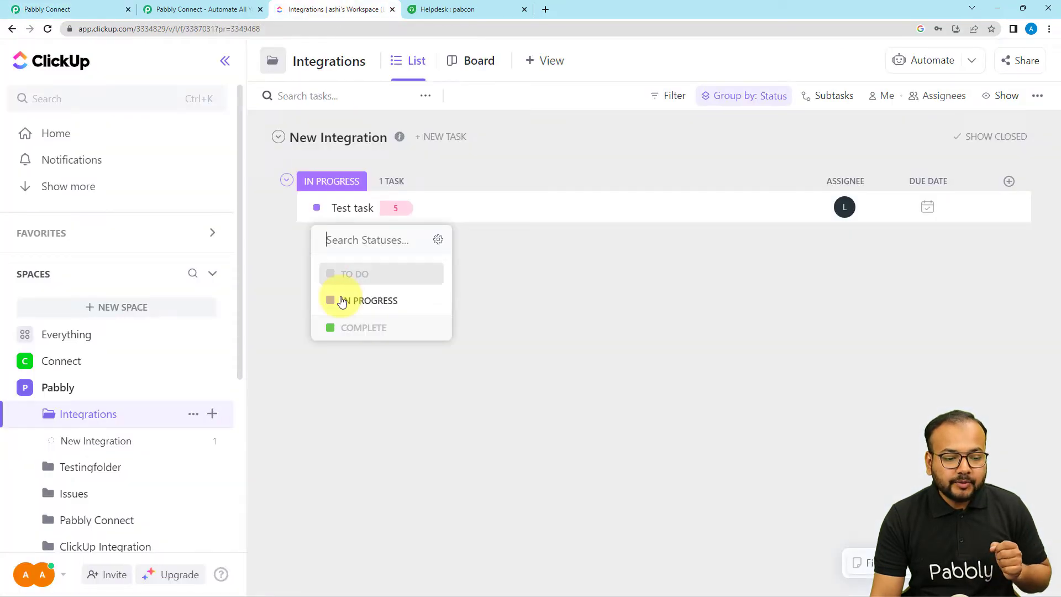
click(350, 332)
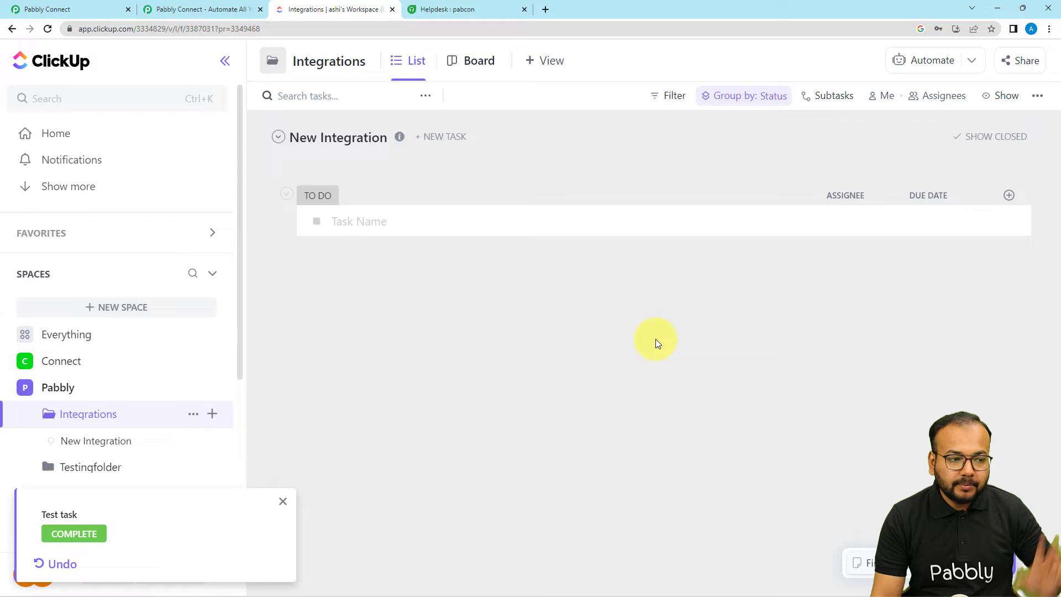
Switch to Pabbly Connect and examine the captured trigger response, including the task ID and the before and after status fields.
click(100, 9)
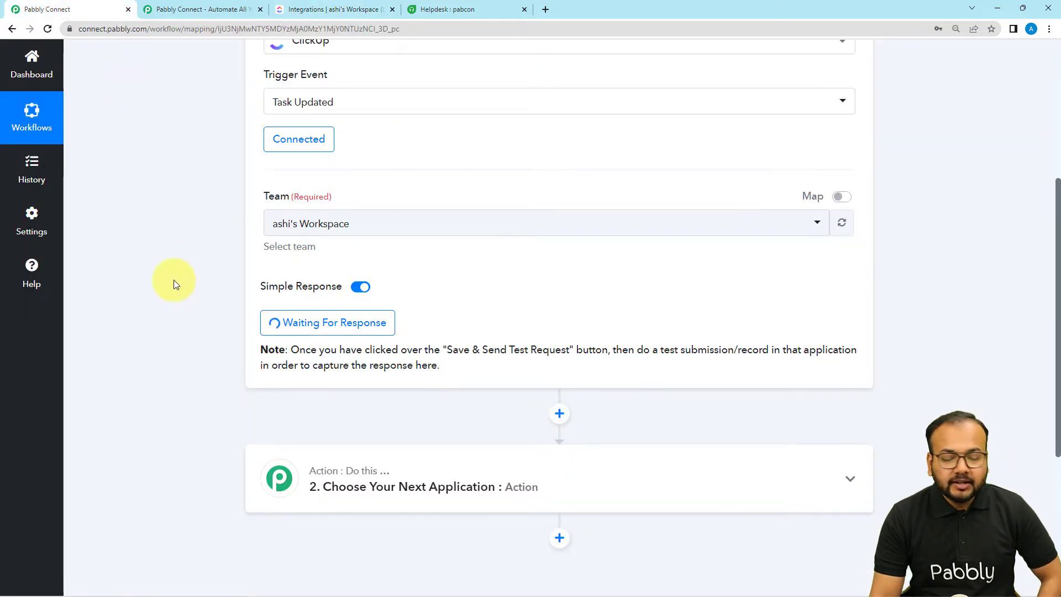
scroll(173, 284, down, 4)
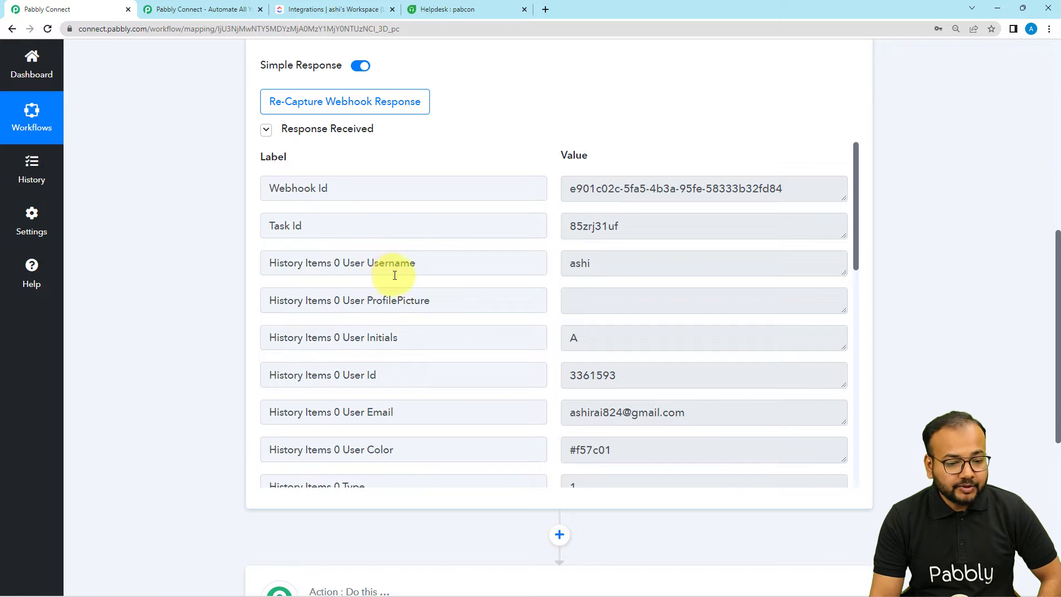
scroll(400, 285, down, 4)
scroll(400, 286, down, 4)
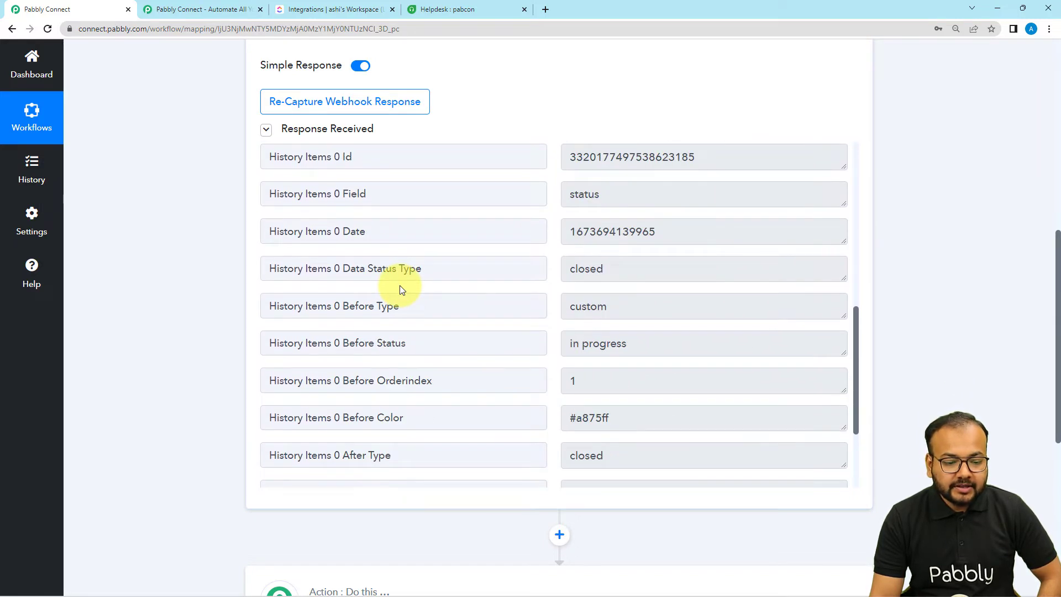
scroll(400, 285, down, 1)
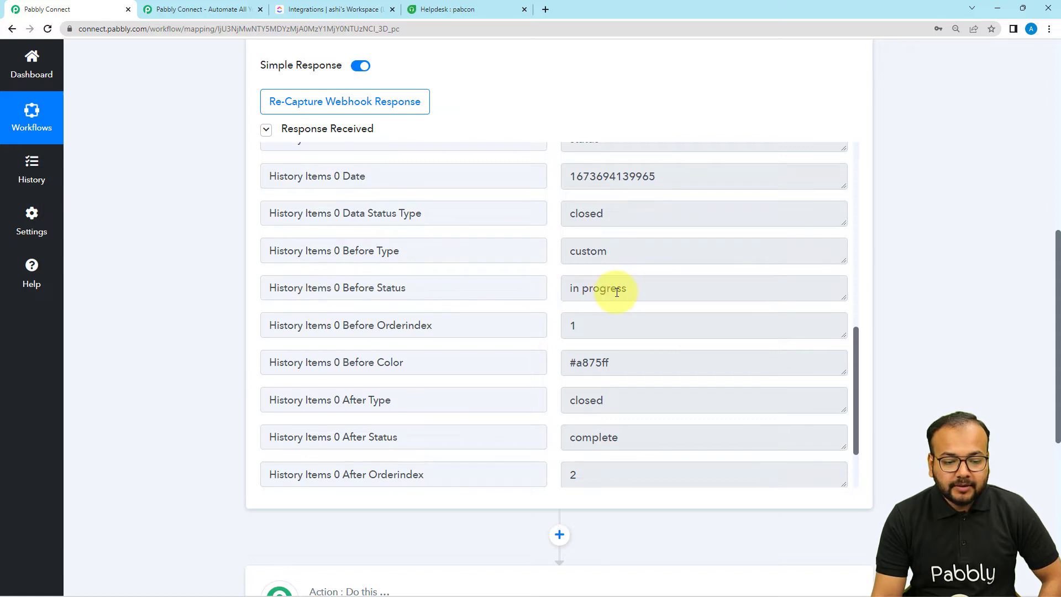
scroll(409, 359, down, 2)
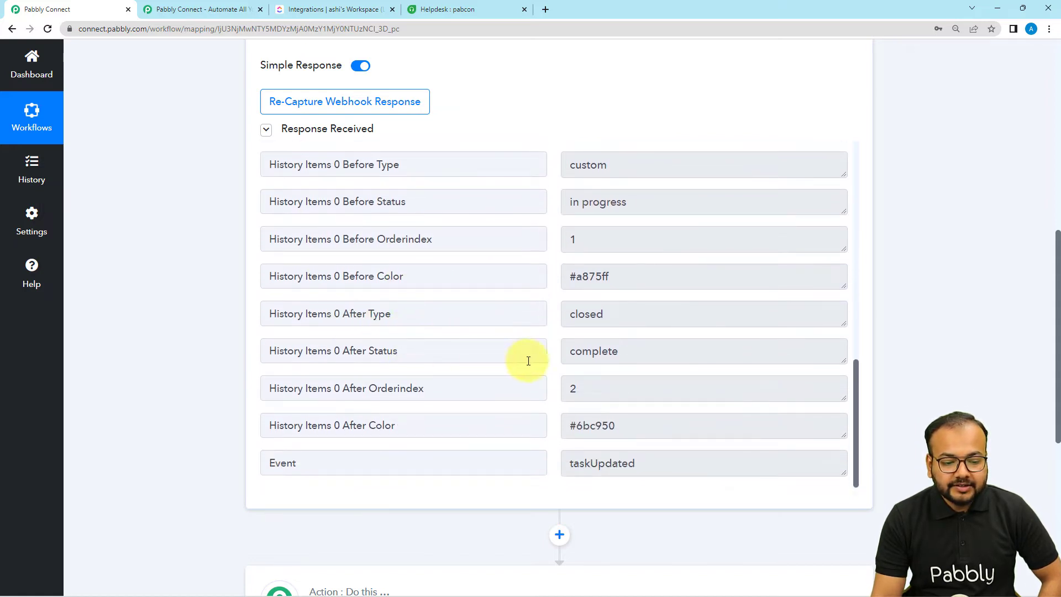
scroll(429, 369, down, 2)
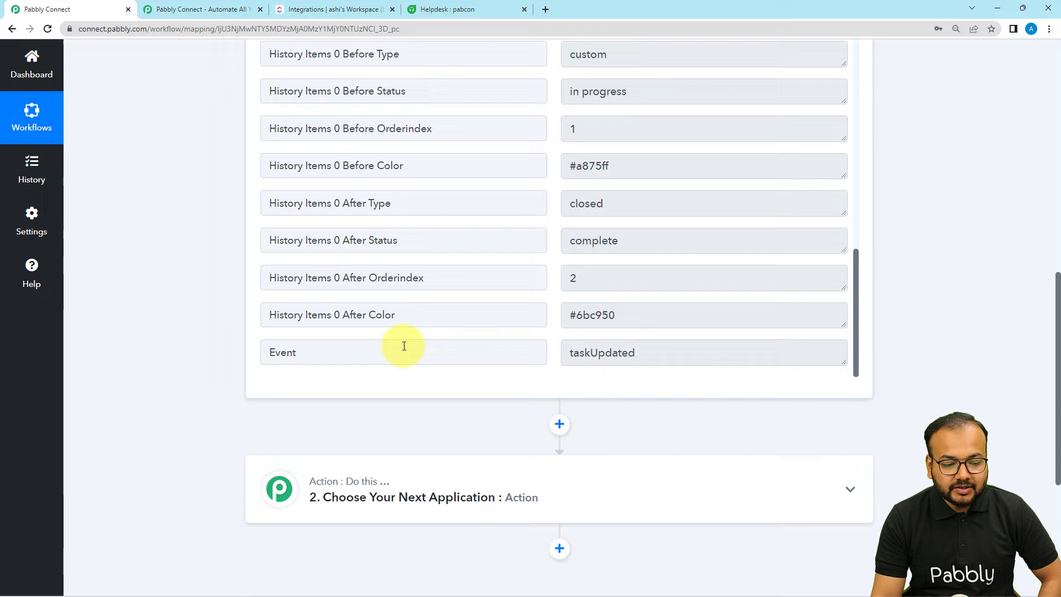
scroll(404, 347, up, 8)
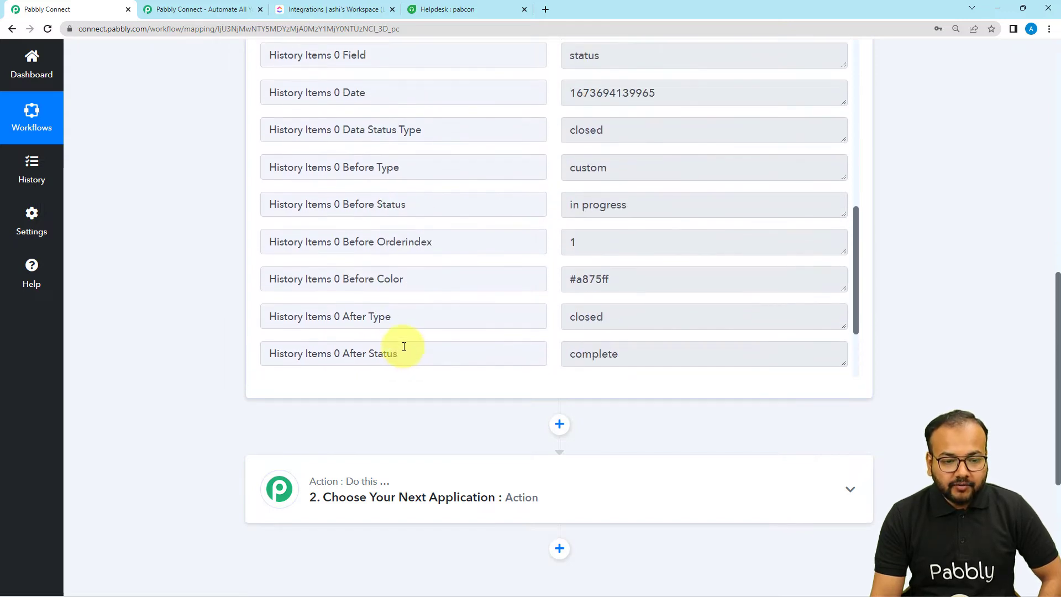
scroll(404, 346, up, 3)
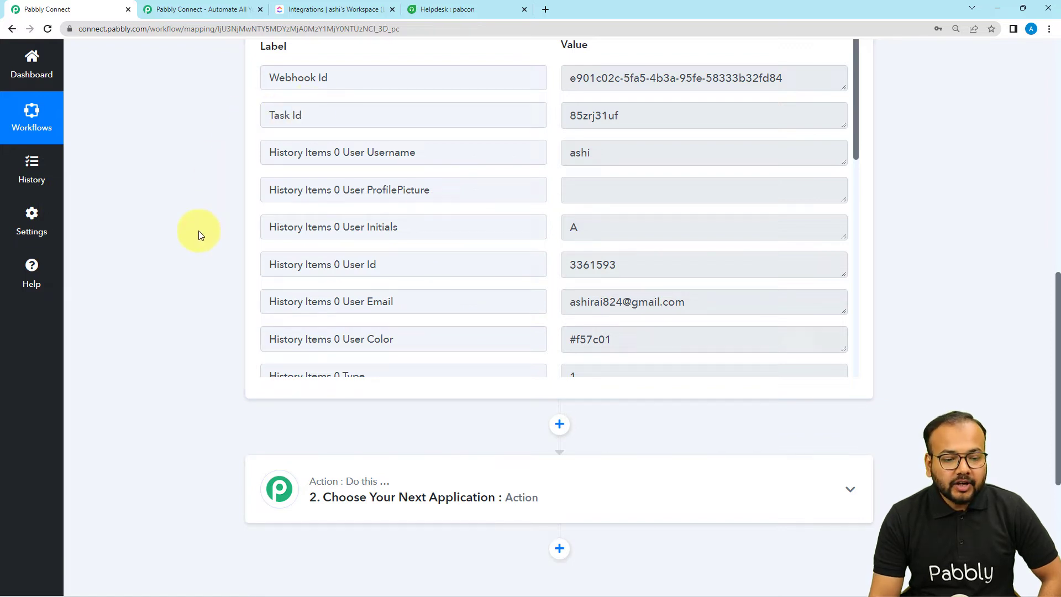
scroll(360, 224, down, 5)
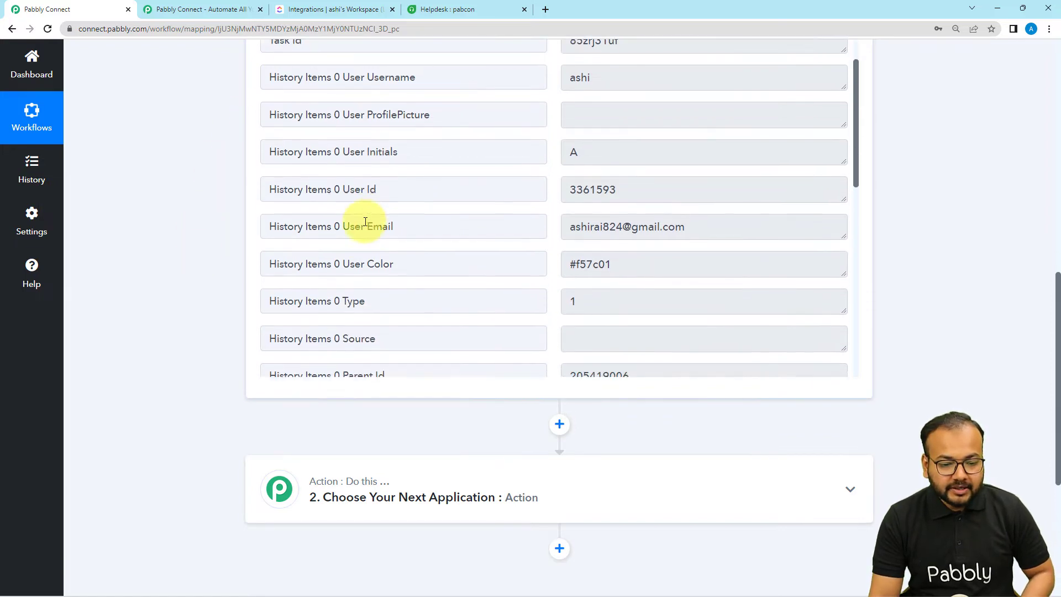
scroll(366, 222, down, 6)
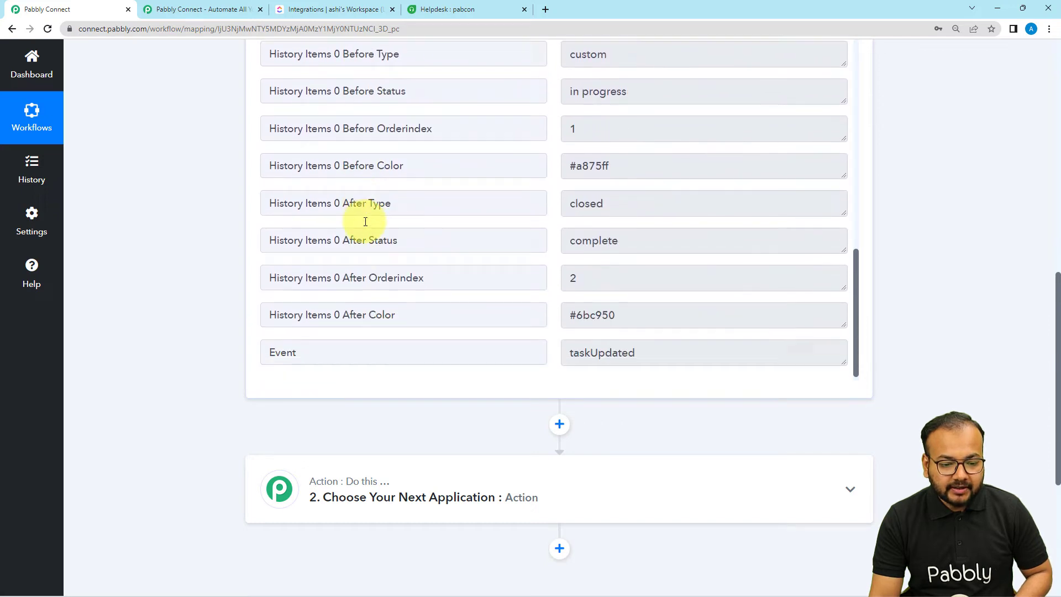
scroll(368, 232, up, 10)
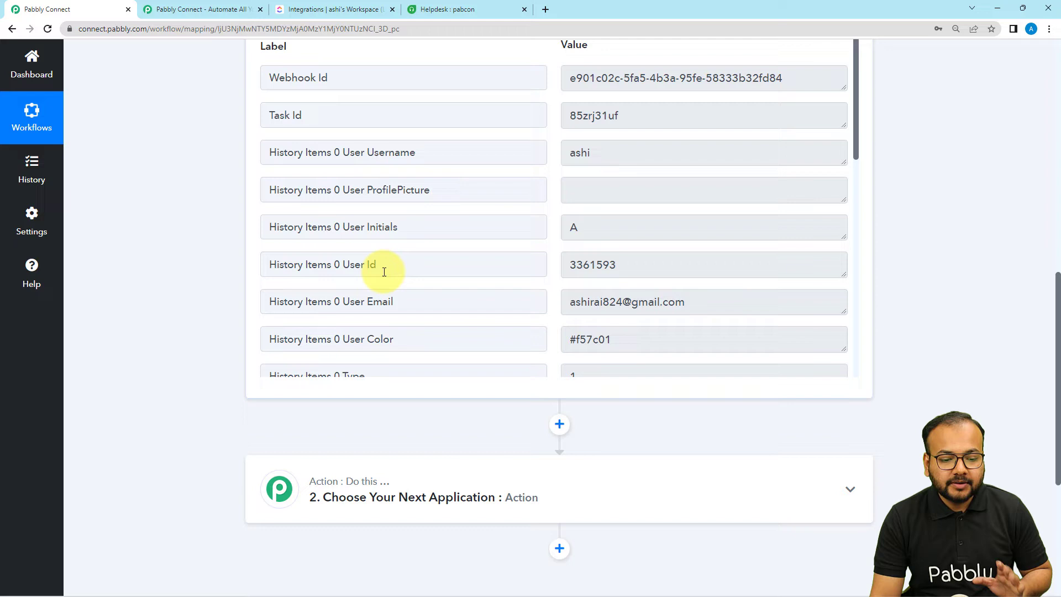
scroll(385, 272, down, 4)
scroll(385, 280, up, 2)
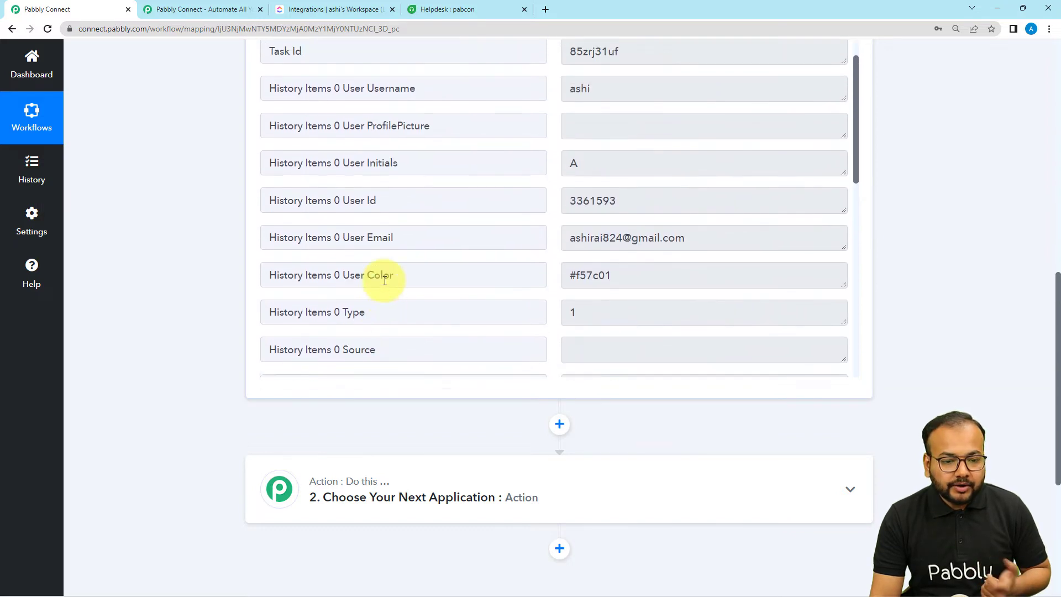
scroll(385, 281, up, 1)
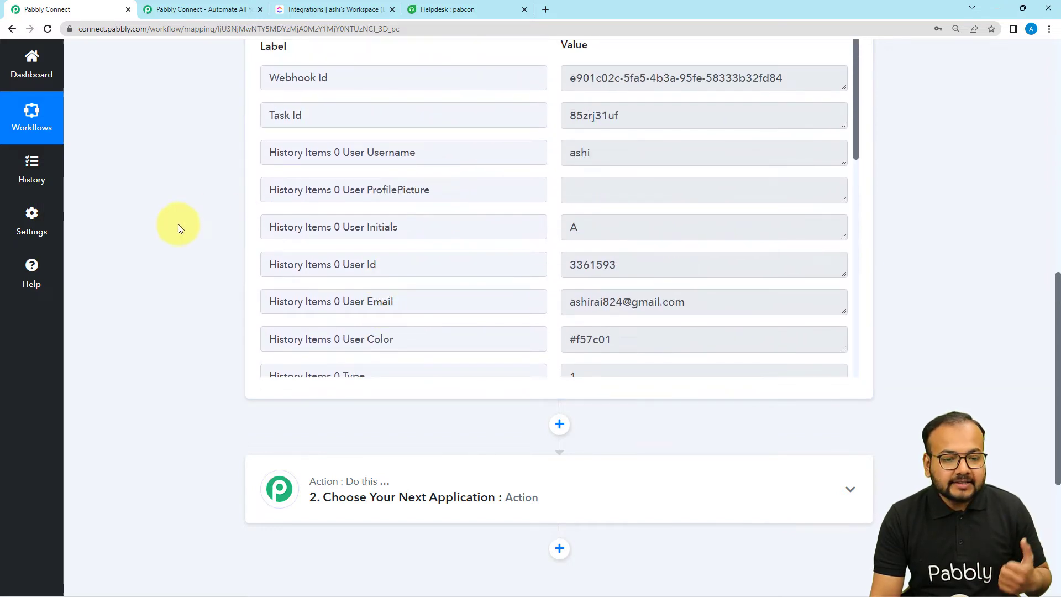
Choose ClickUp as the app for the workflow's second step, with Find Task by Task Id as the action event.
scroll(178, 224, down, 2)
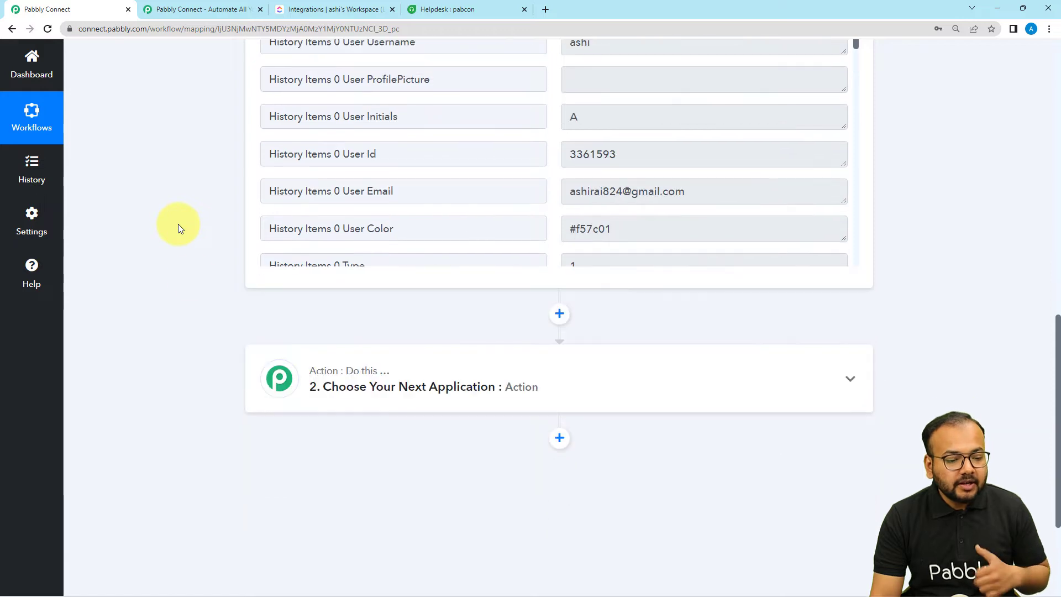
click(390, 381)
scroll(230, 360, down, 3)
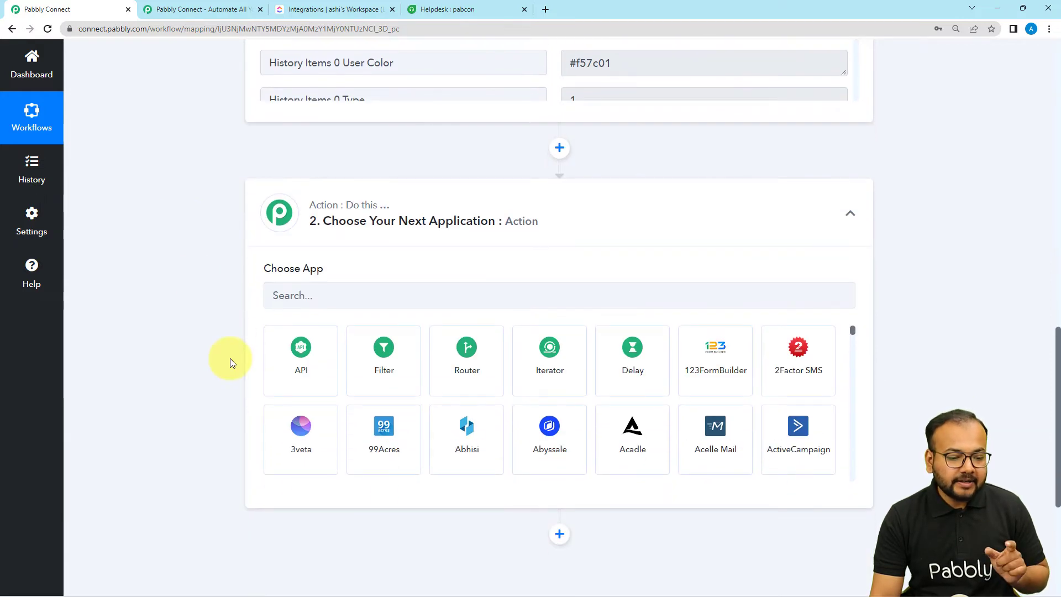
click(303, 293)
text(cli)
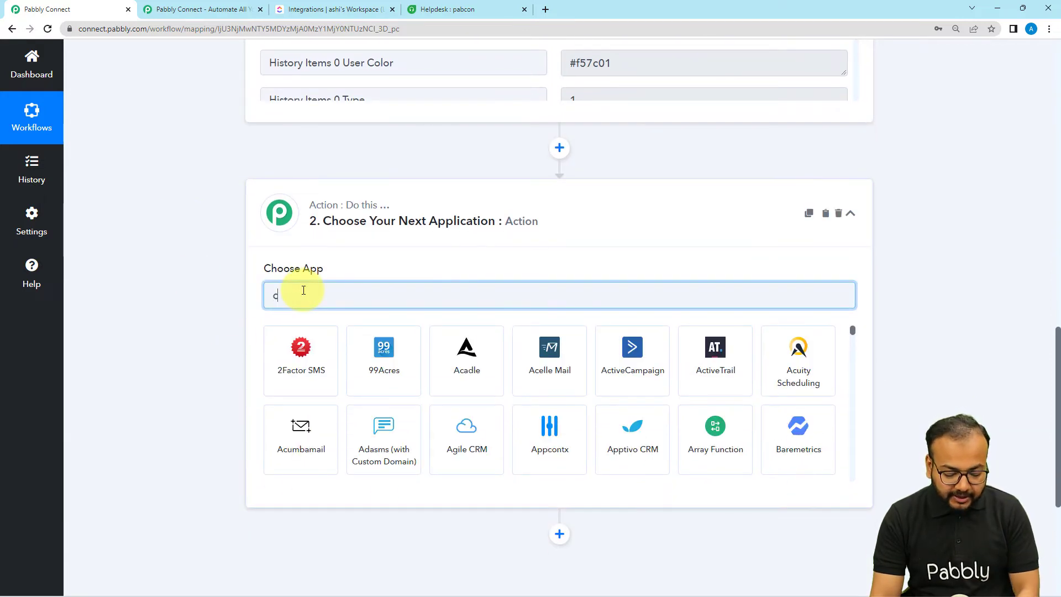
click(466, 360)
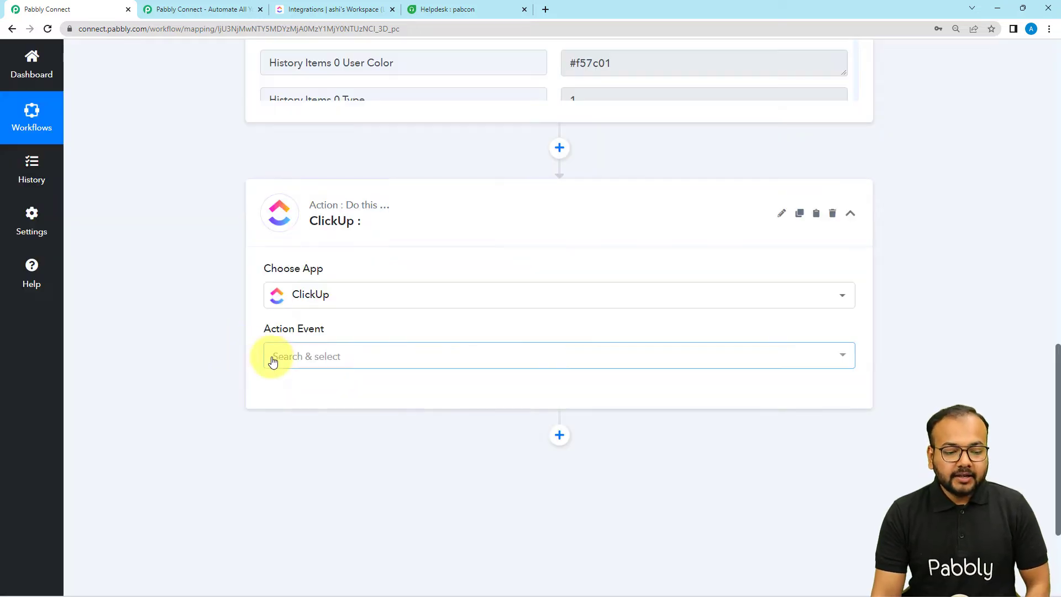
click(277, 362)
scroll(287, 266, down, 1)
scroll(287, 269, down, 5)
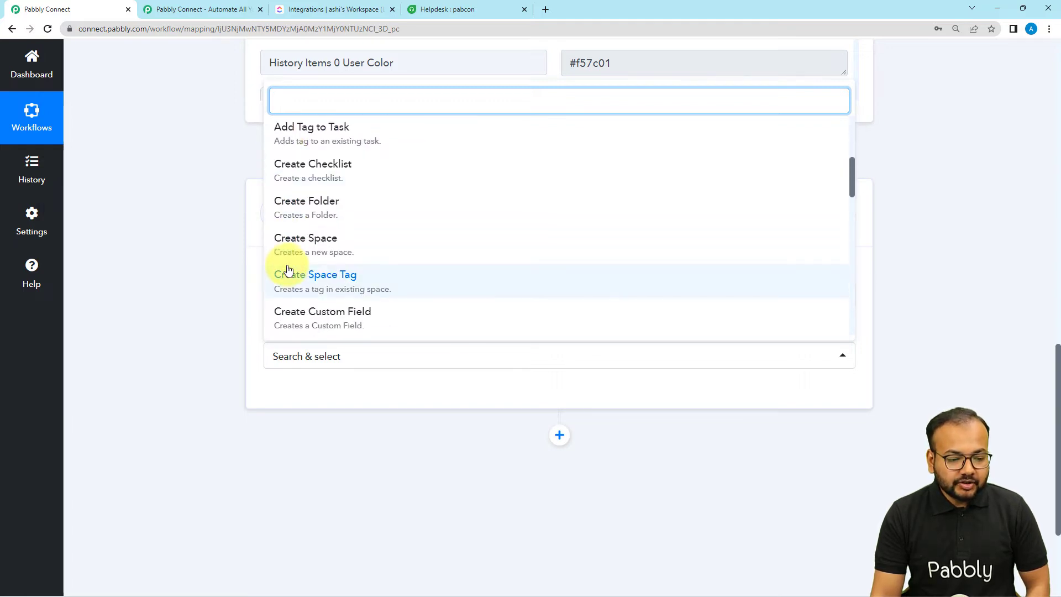
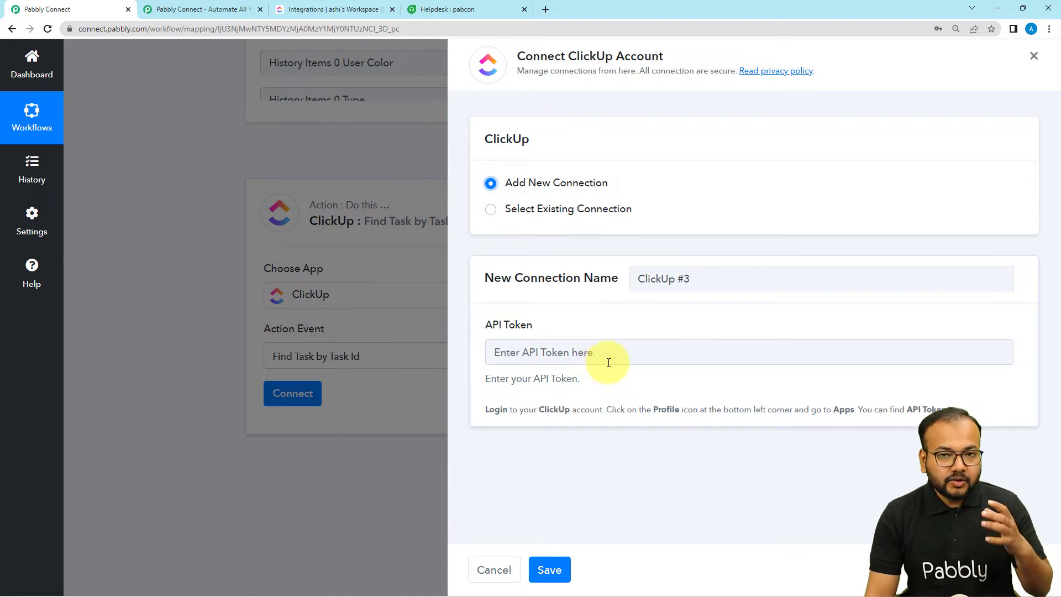
Connect the action step through the existing ClickUp #2 connection and save it.
click(492, 215)
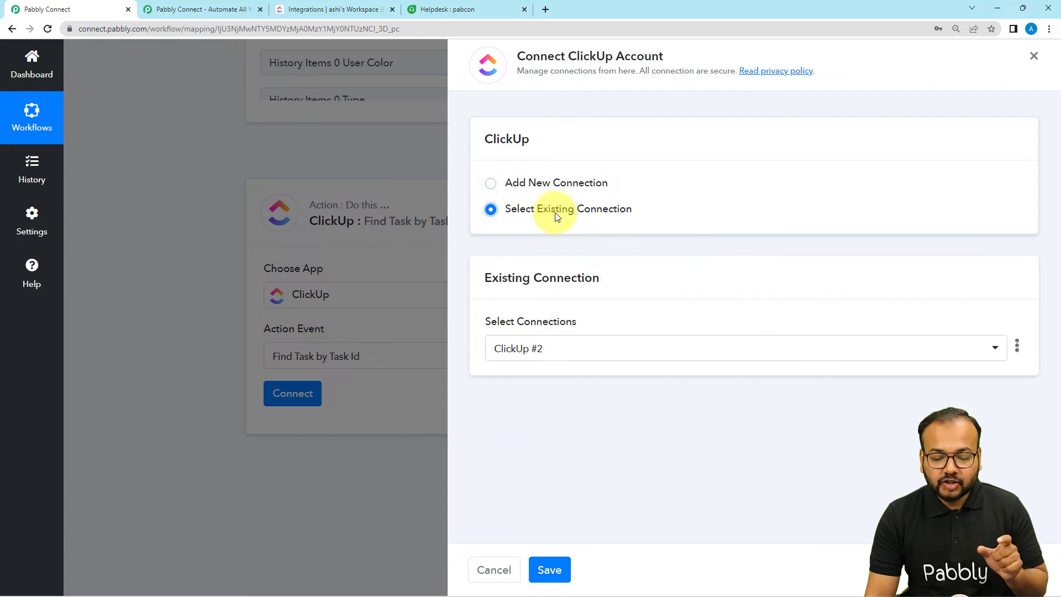
click(584, 360)
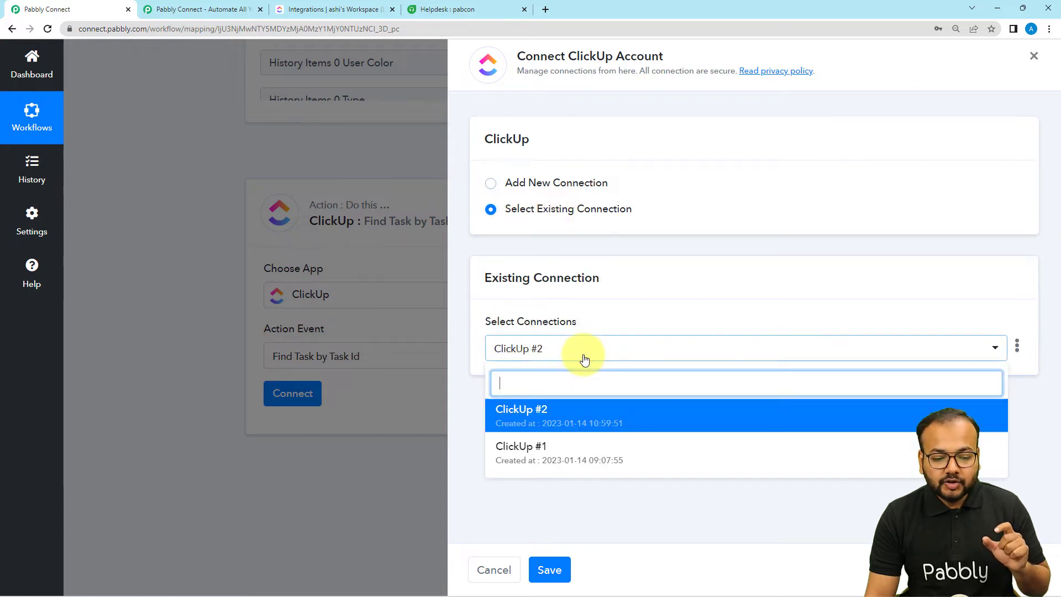
click(542, 418)
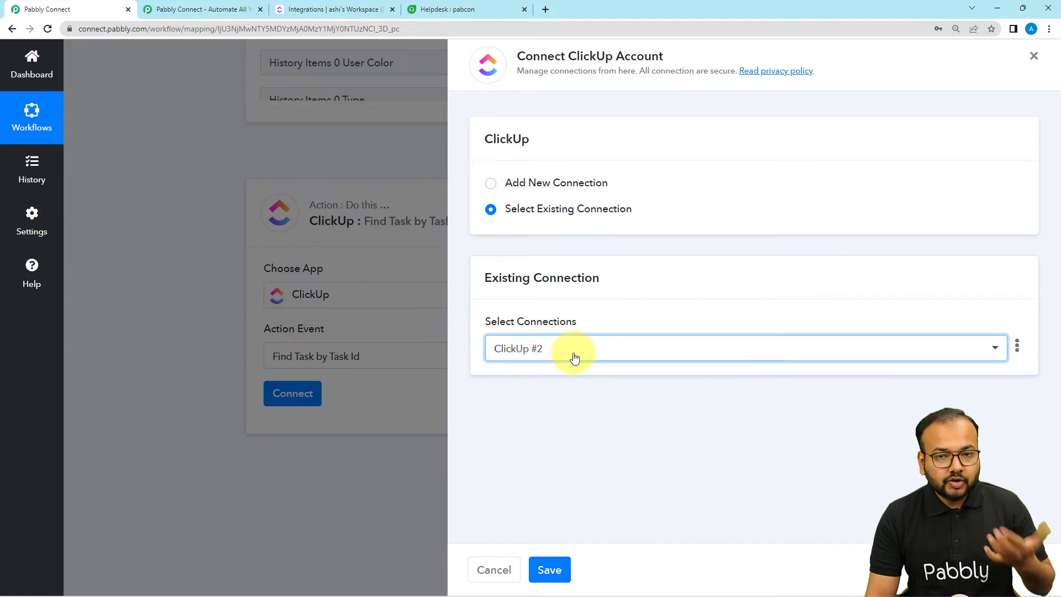
click(547, 565)
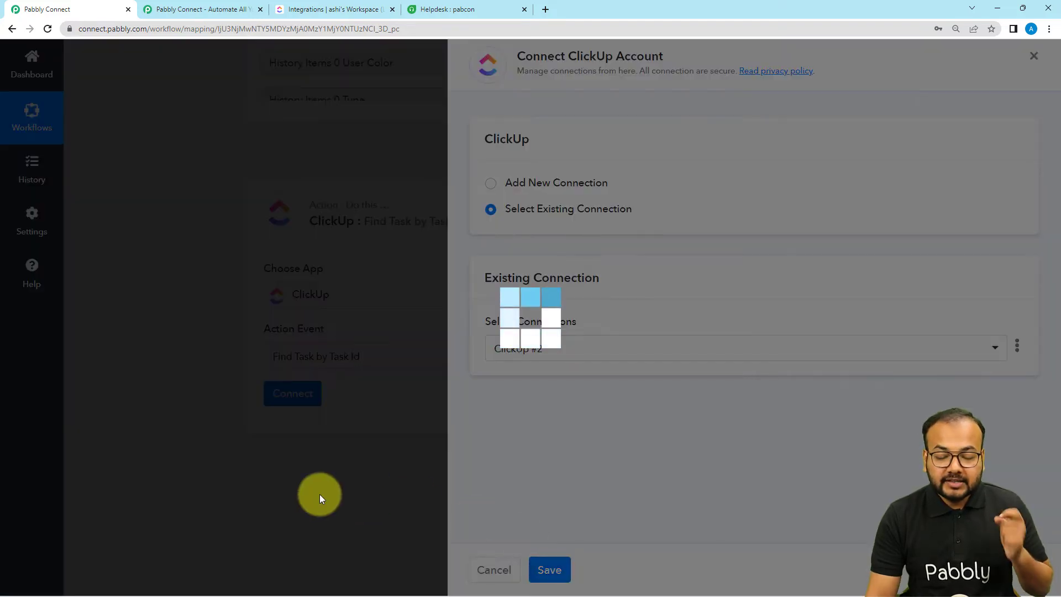
Map the Find Task step's Task Id to the Task Id from the ClickUp: Task Updated trigger and send a test request.
scroll(217, 311, down, 3)
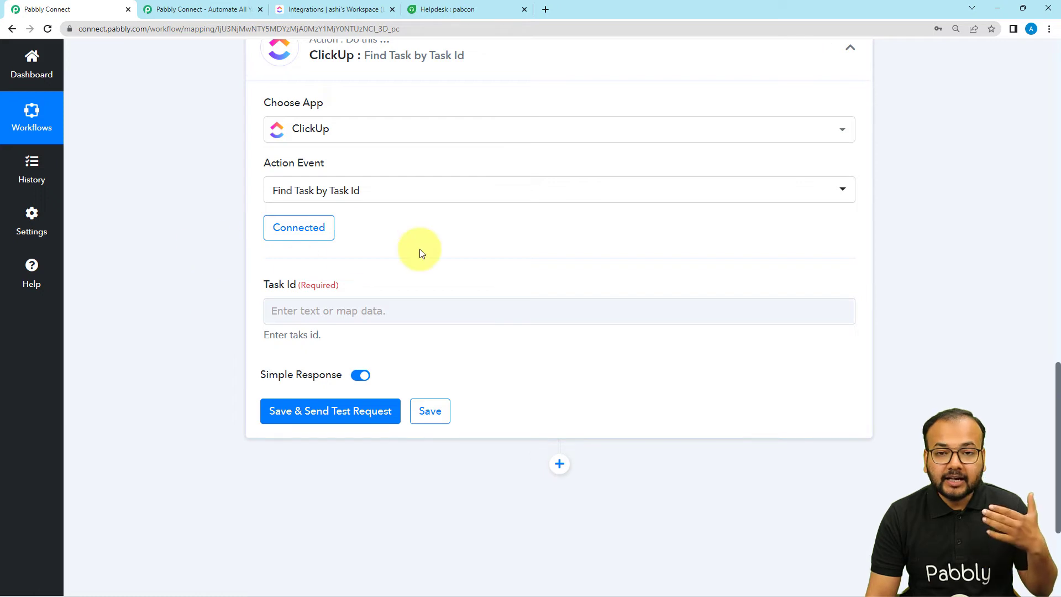
scroll(229, 250, down, 1)
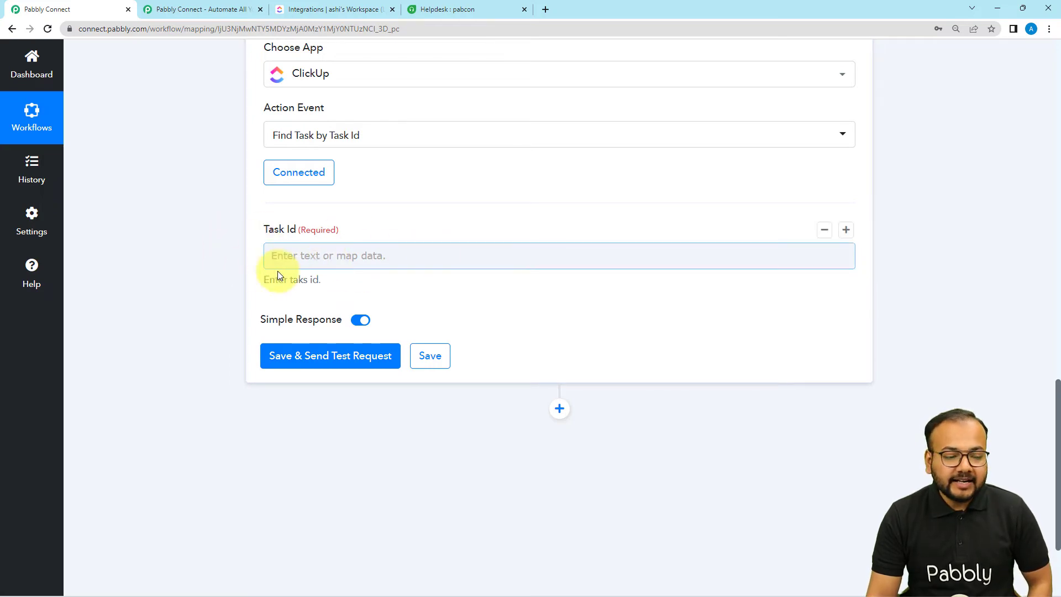
scroll(185, 298, up, 9)
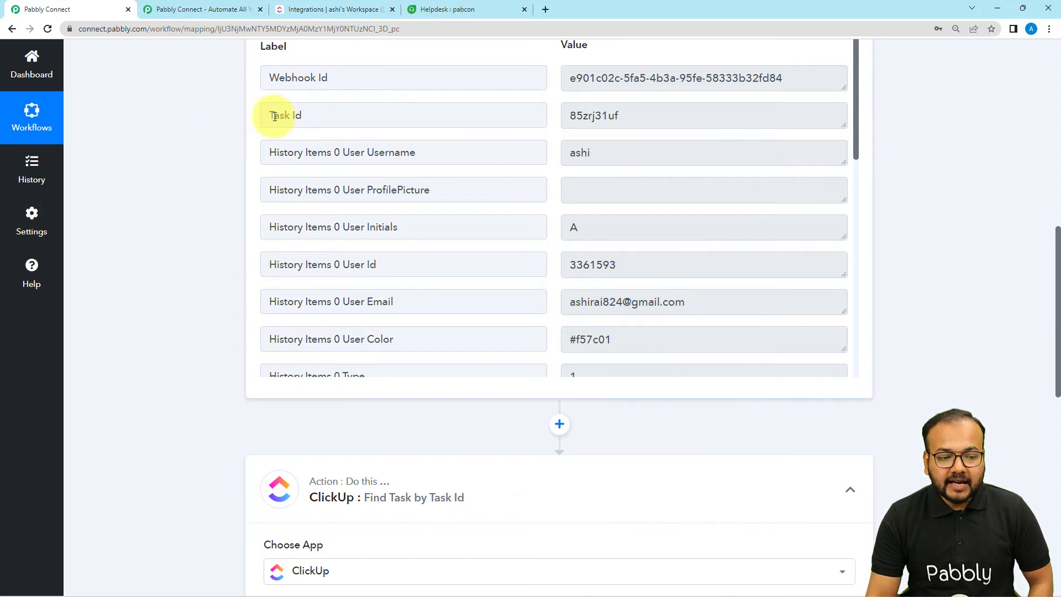
scroll(237, 127, down, 10)
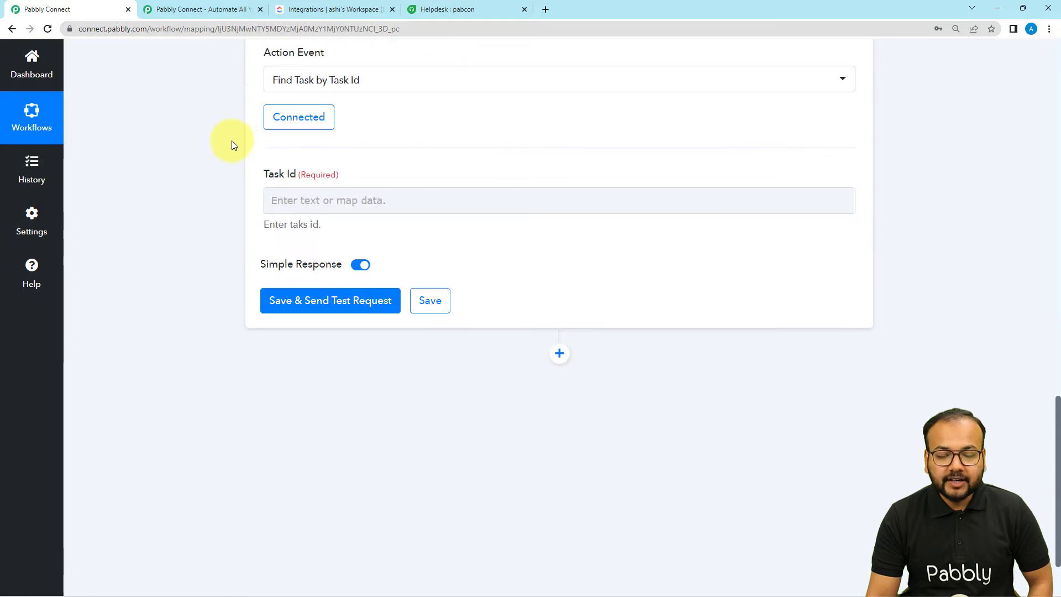
click(335, 201)
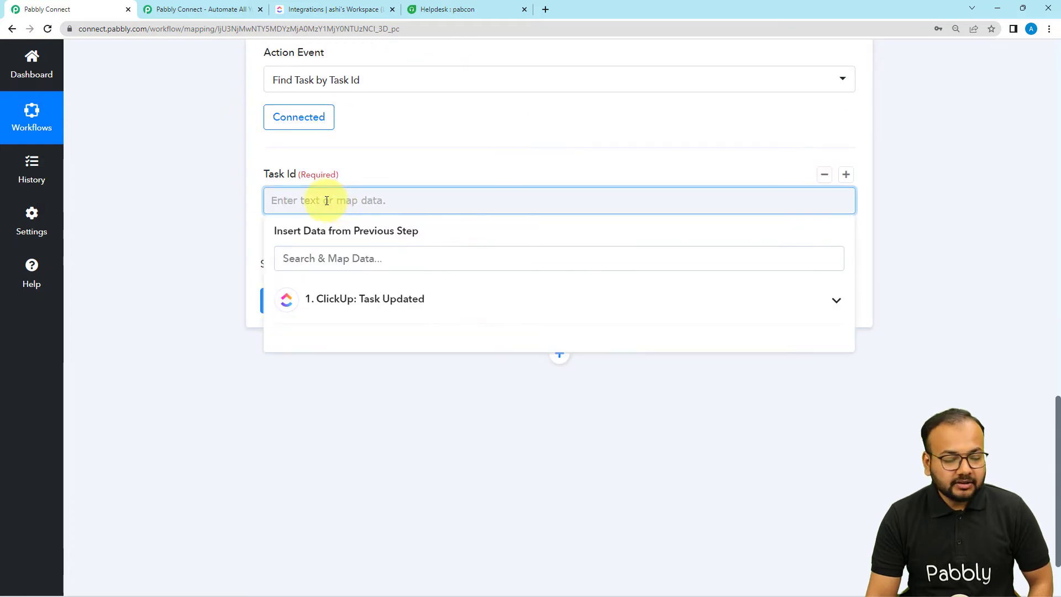
click(332, 315)
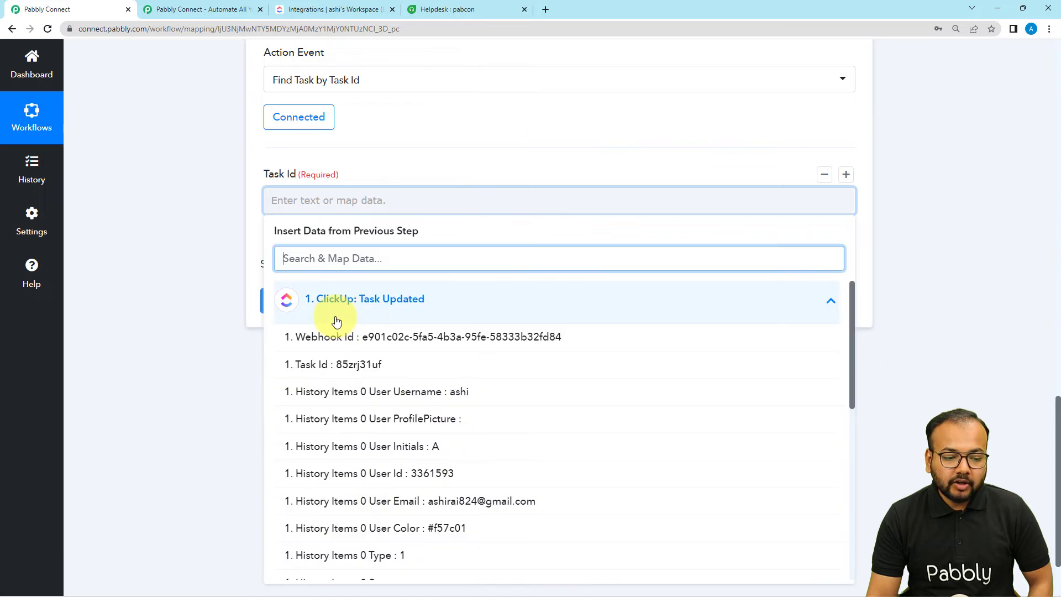
click(313, 369)
click(217, 239)
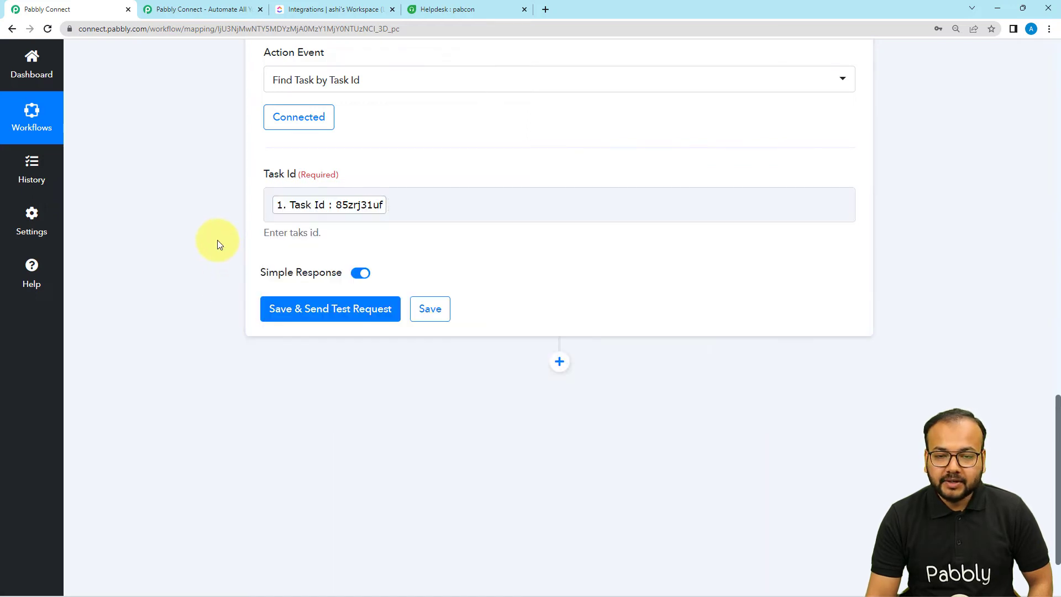
click(279, 312)
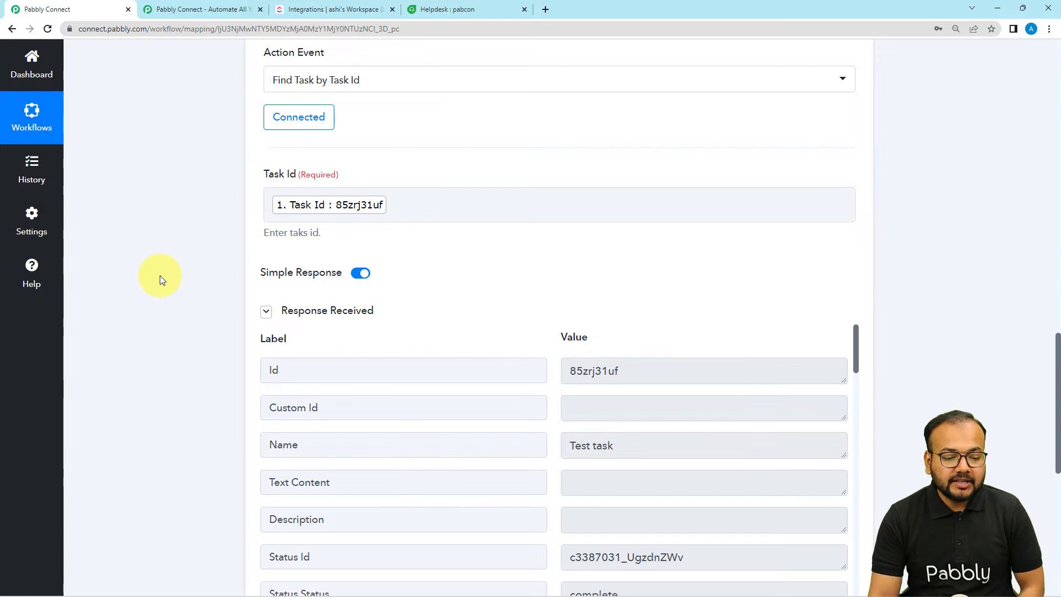
Examine the Find Task by Task Id response, including the task name, status, assignee, watcher and tag fields.
scroll(160, 275, down, 2)
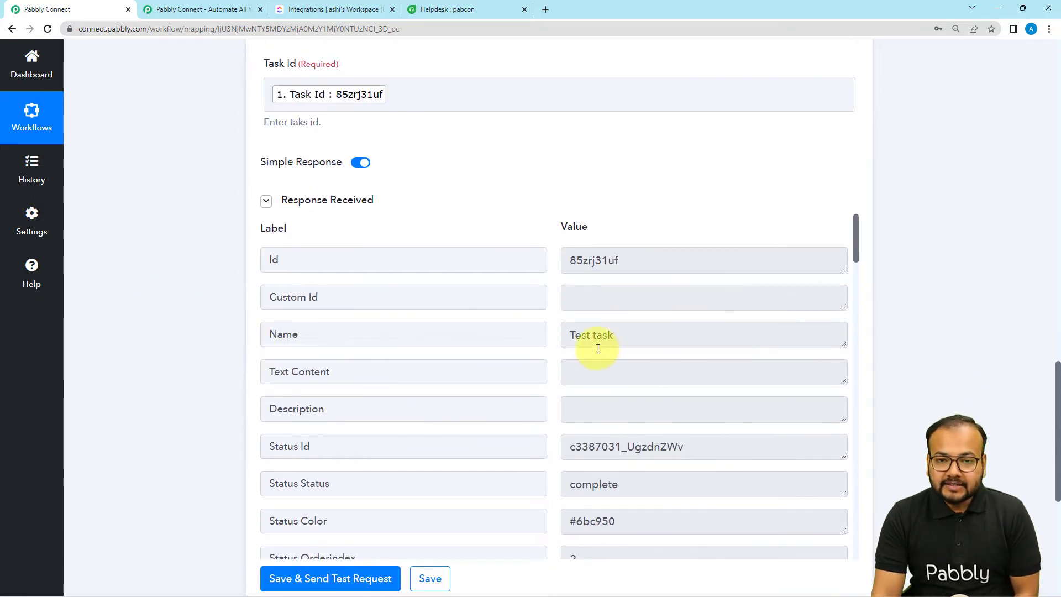
scroll(614, 344, up, 10)
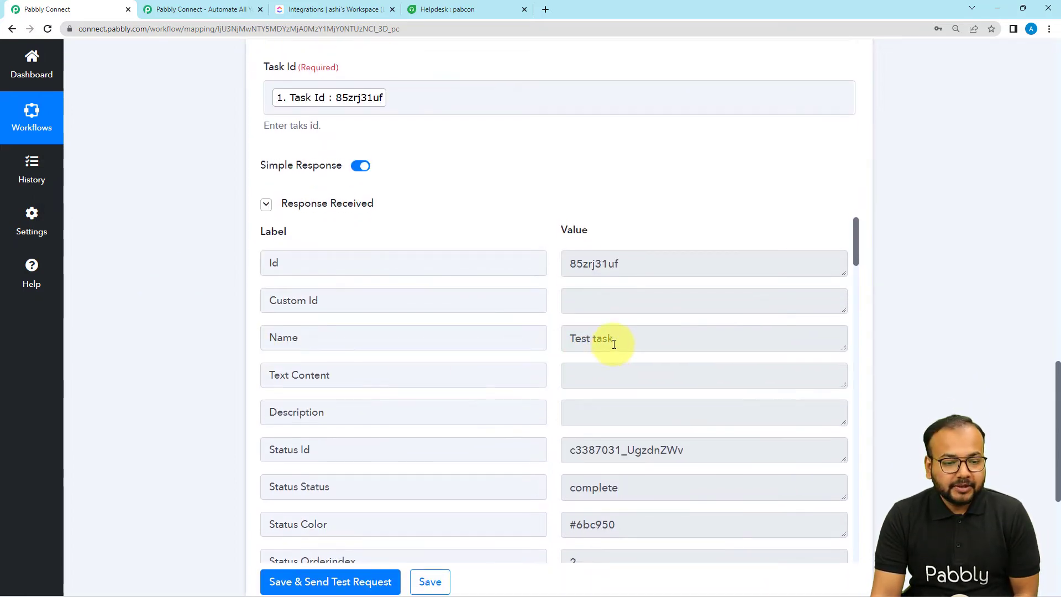
scroll(612, 344, down, 12)
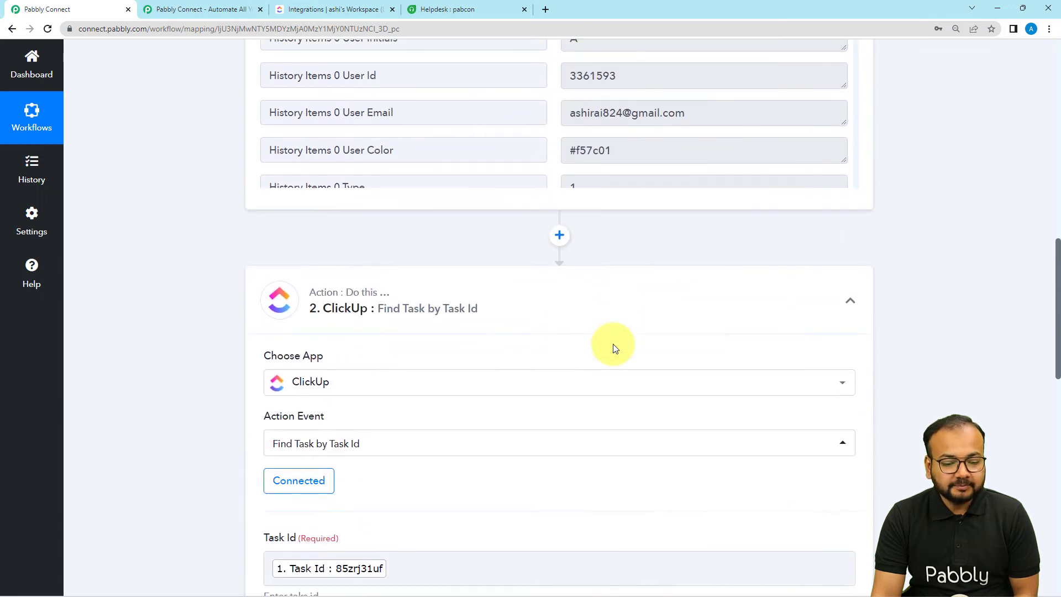
scroll(514, 309, down, 2)
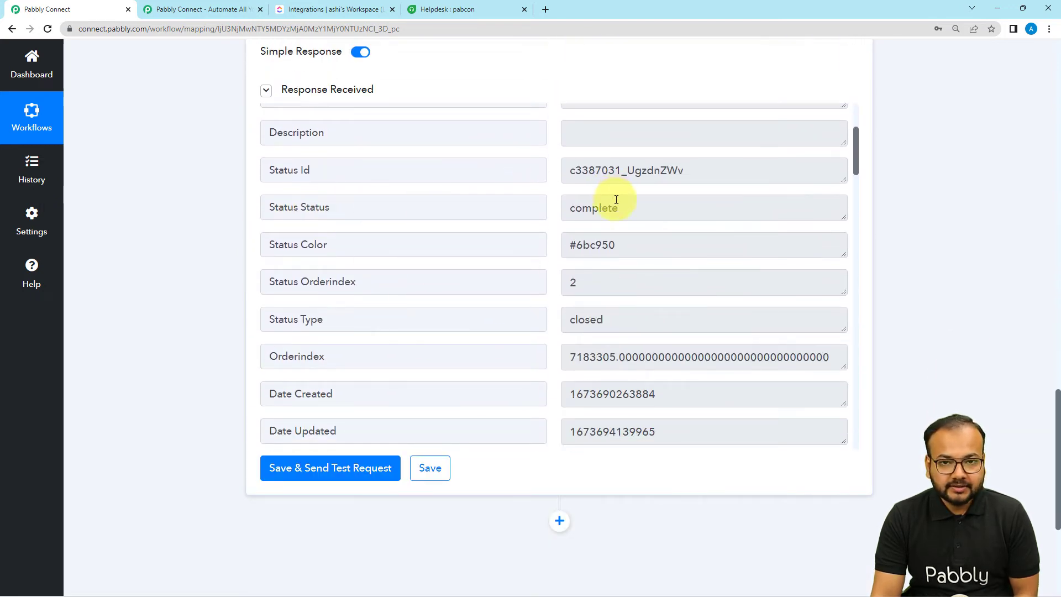
scroll(476, 253, down, 4)
scroll(478, 254, down, 8)
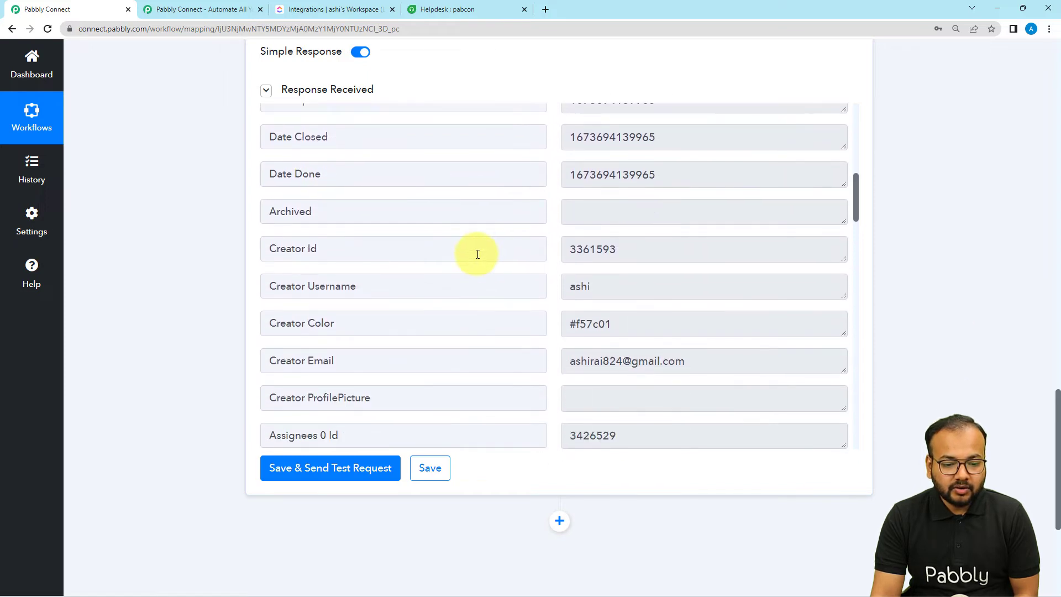
scroll(478, 256, down, 6)
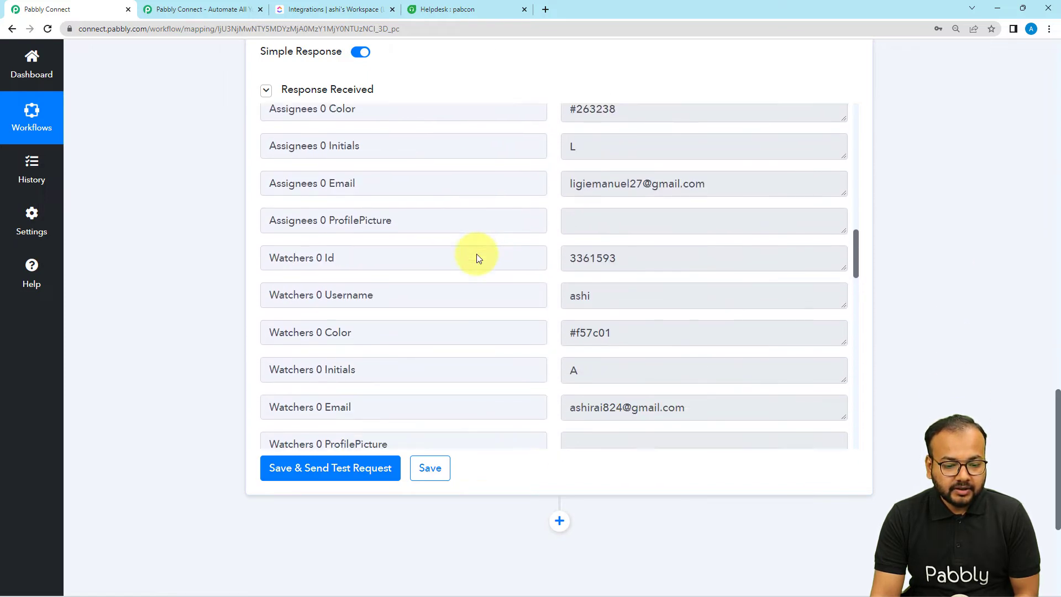
scroll(476, 254, down, 4)
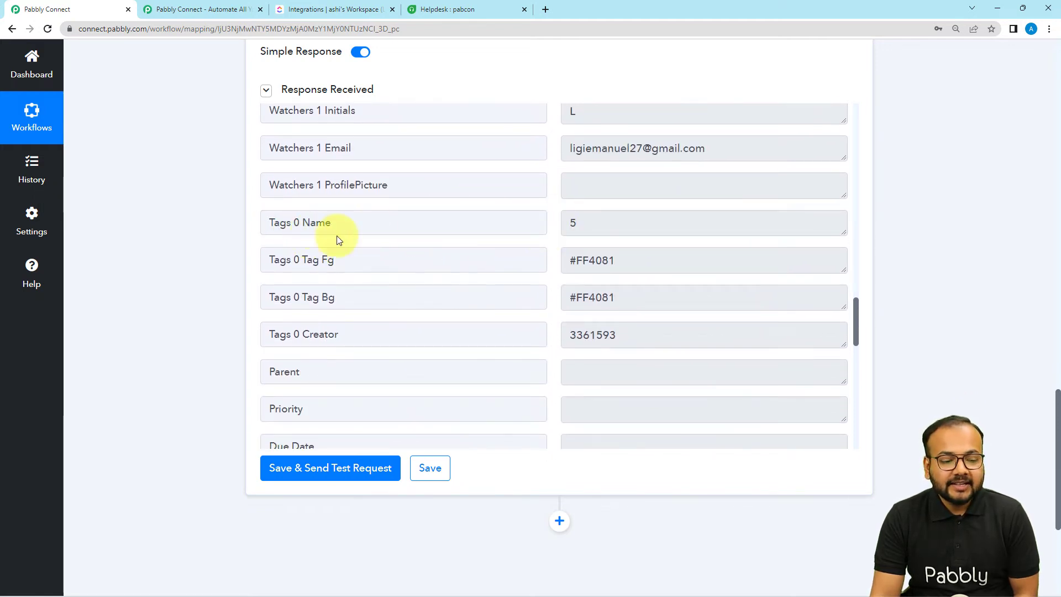
scroll(321, 260, down, 3)
Add a third step below the ClickUp Find Task action and choose Freshdesk as its app.
scroll(191, 286, down, 5)
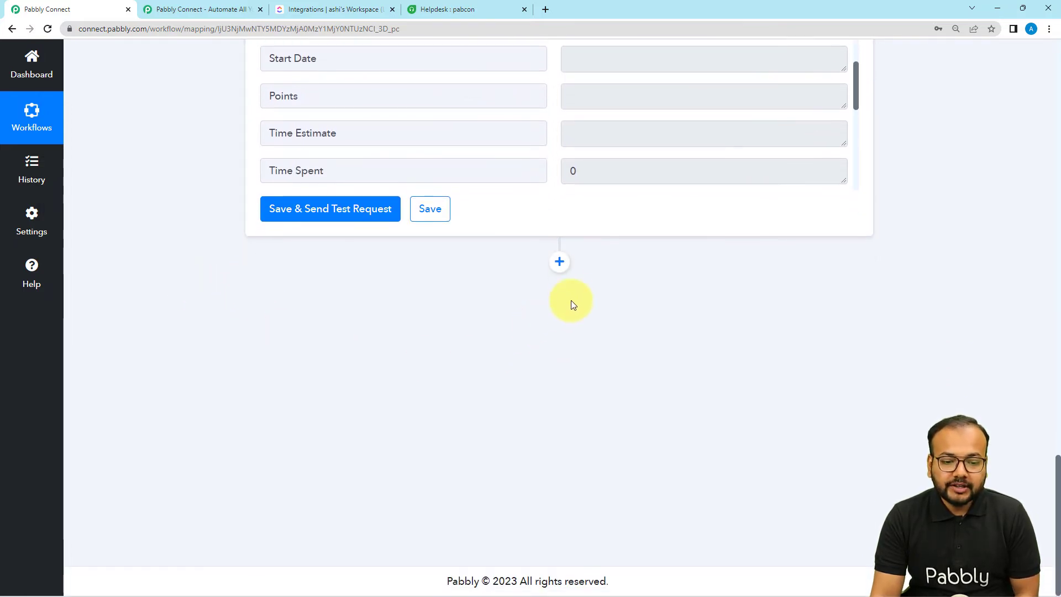
click(559, 262)
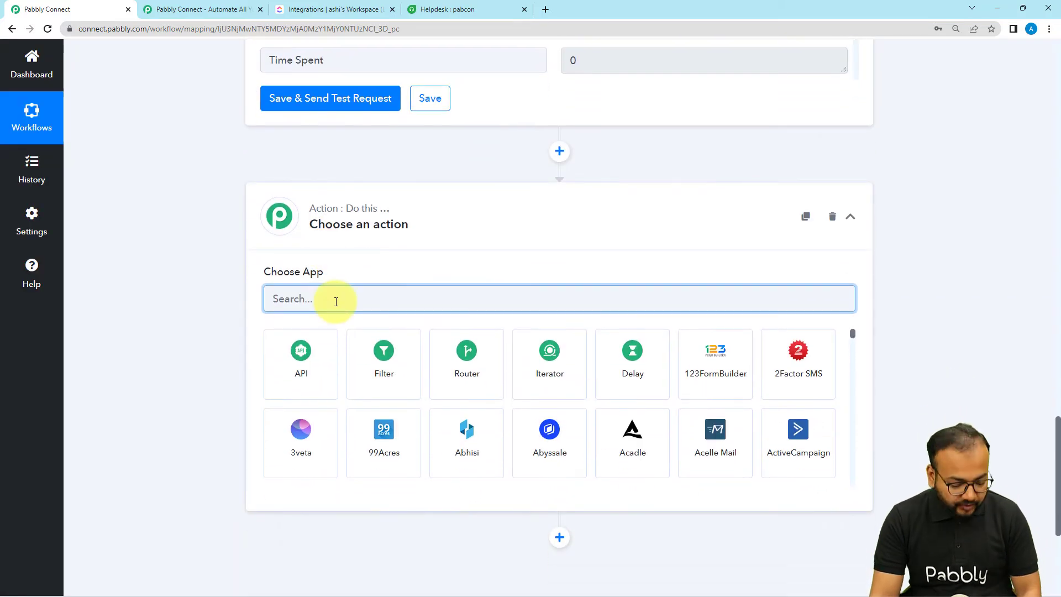
text(frw)
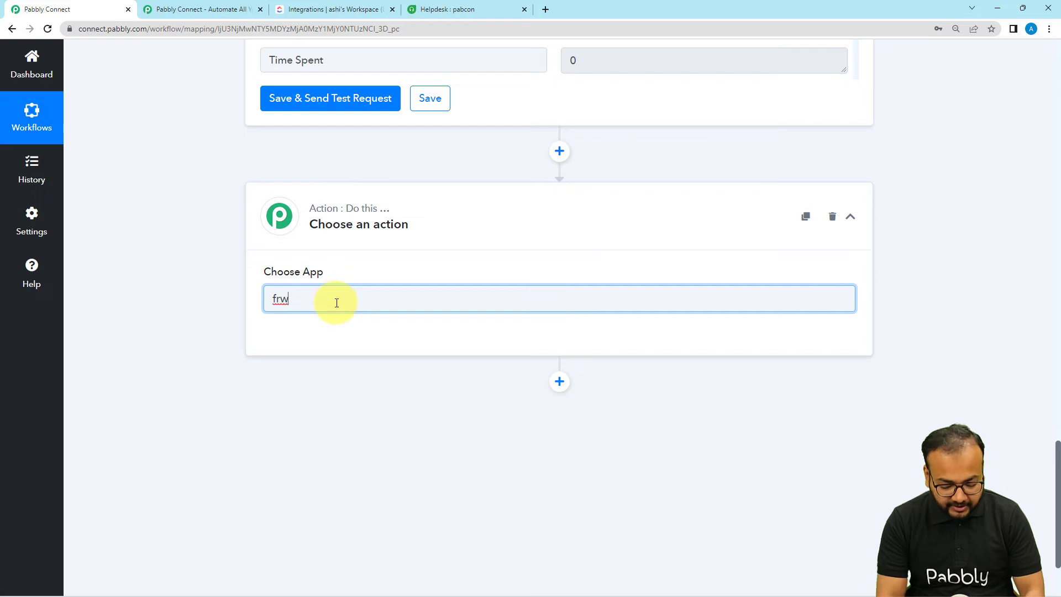
key(BackSpace)
text(es)
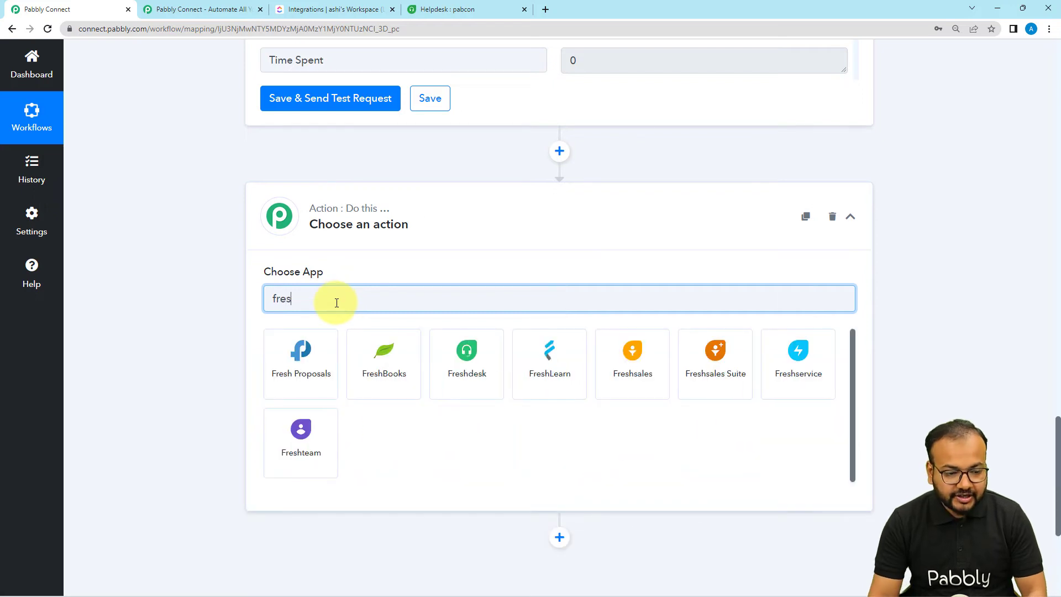
click(457, 393)
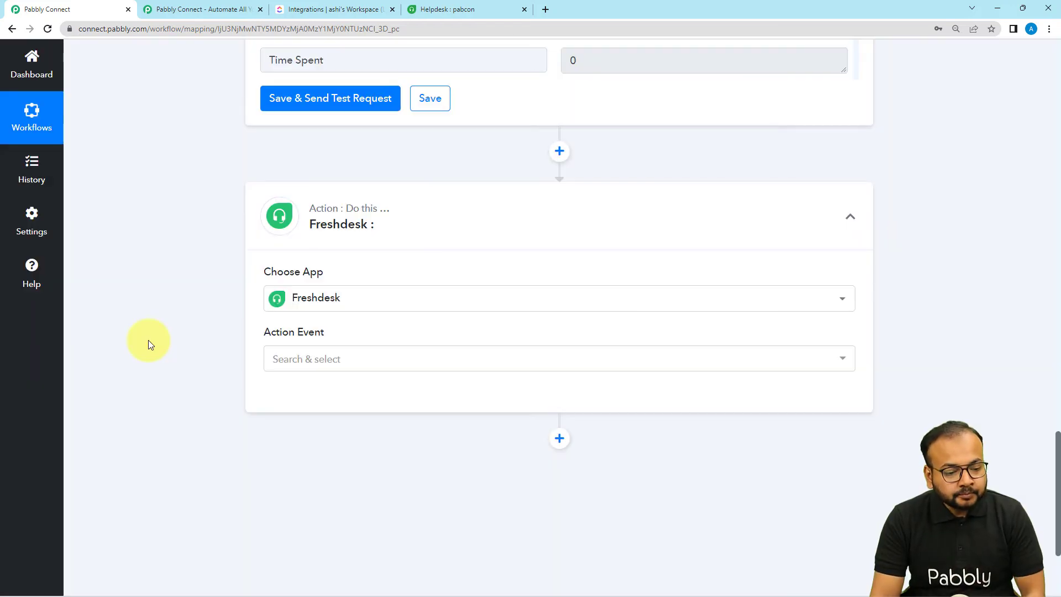
Set the Freshdesk step's action event to Update a Ticket.
click(313, 250)
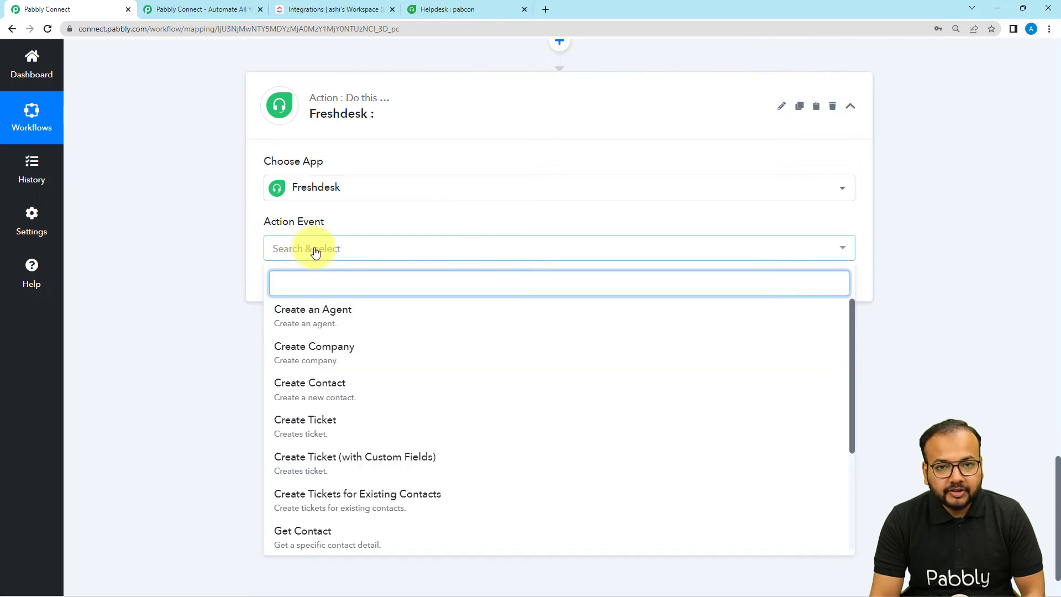
mouse_move(298, 223)
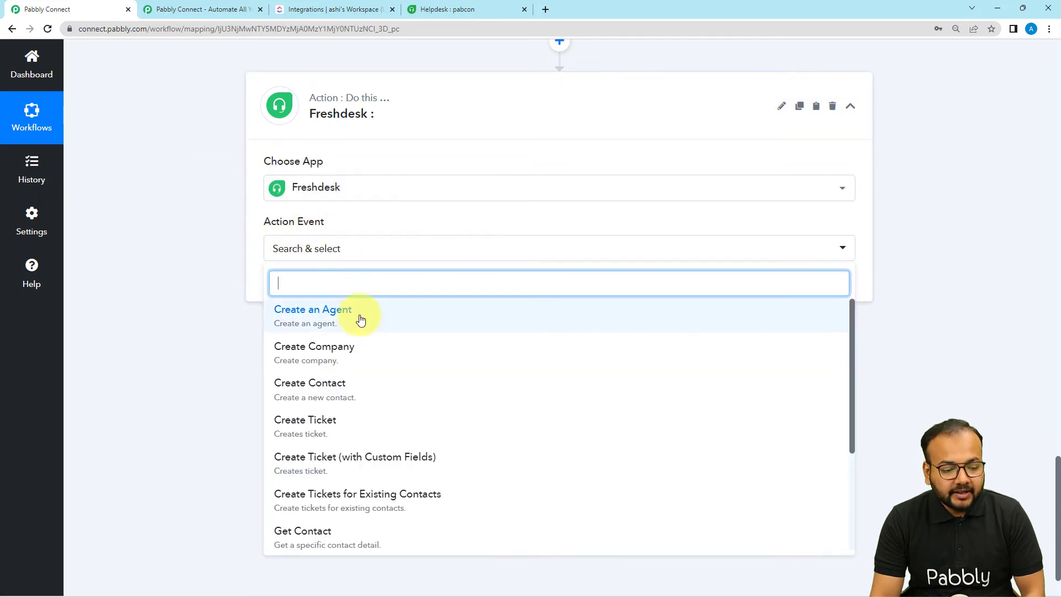
scroll(335, 373, down, 2)
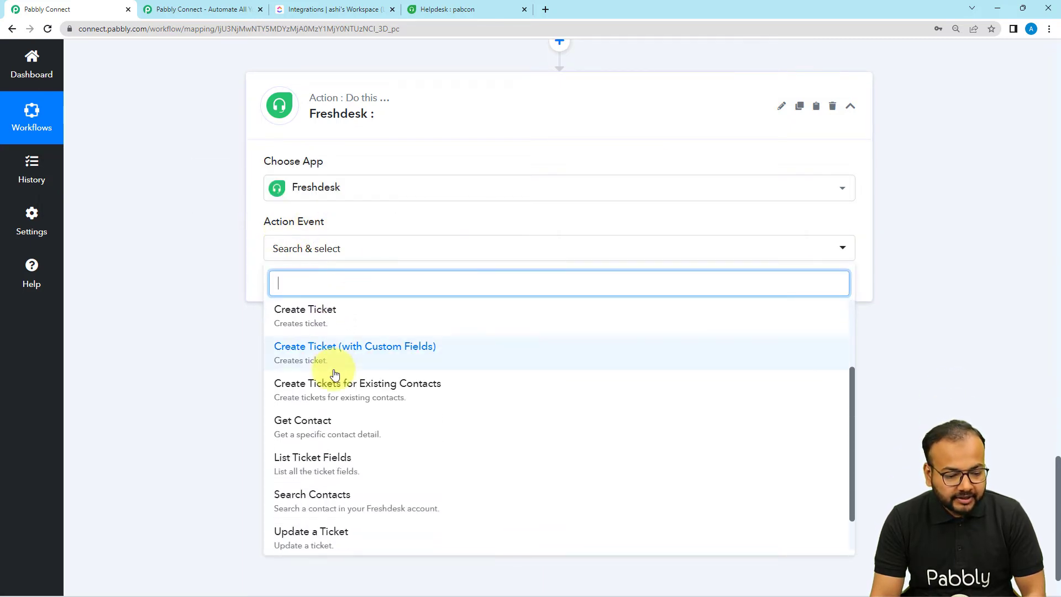
scroll(333, 369, down, 2)
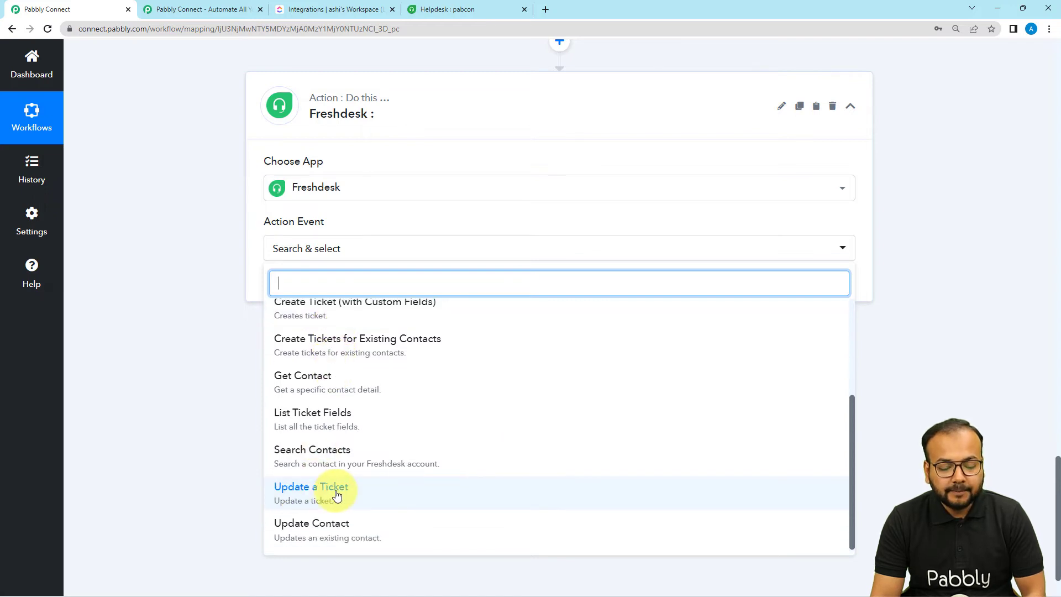
click(337, 494)
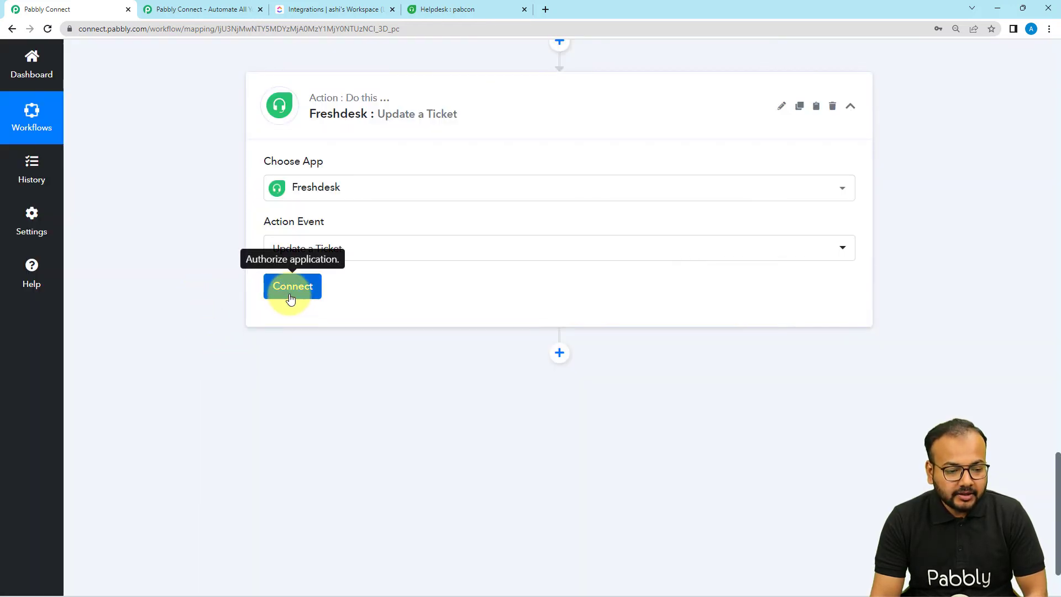
Start a new Freshdesk connection for the Update a Ticket step instead of using the existing one.
click(291, 297)
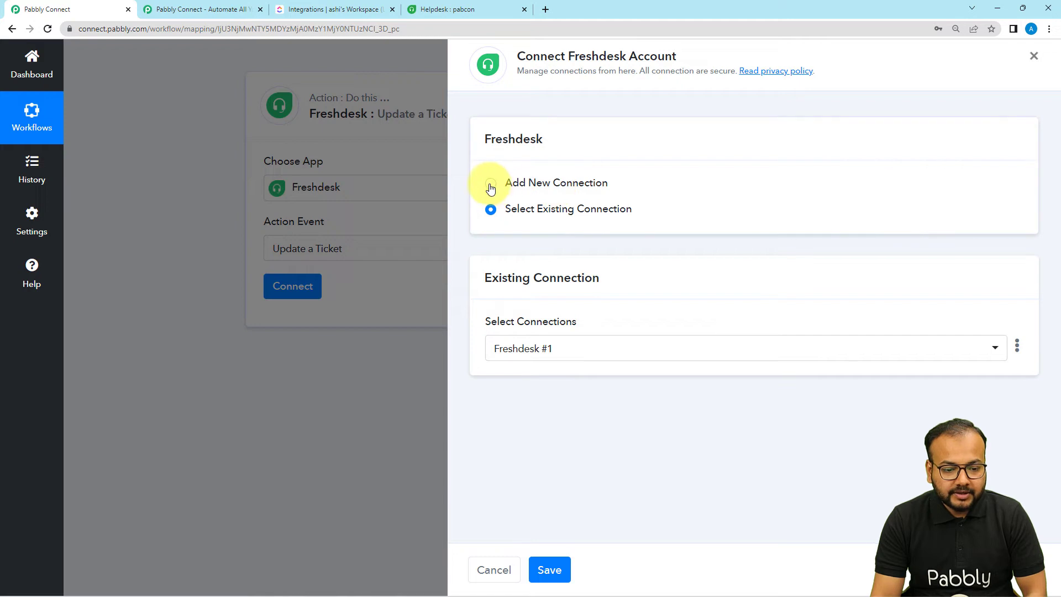
click(490, 185)
scroll(640, 331, down, 2)
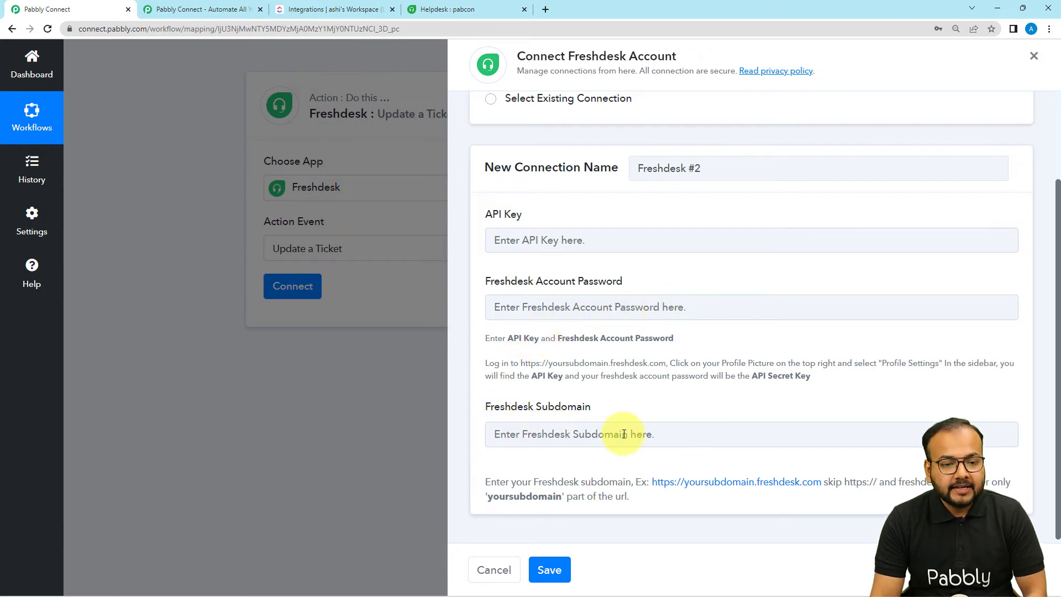
click(455, 11)
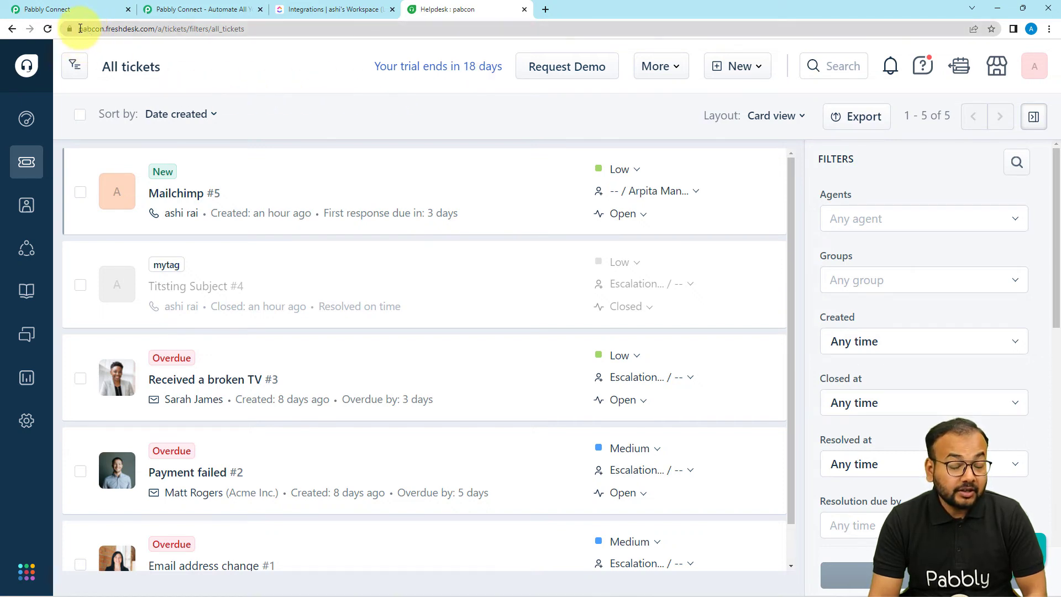
drag(76, 29, 157, 40)
key(ctrl+c)
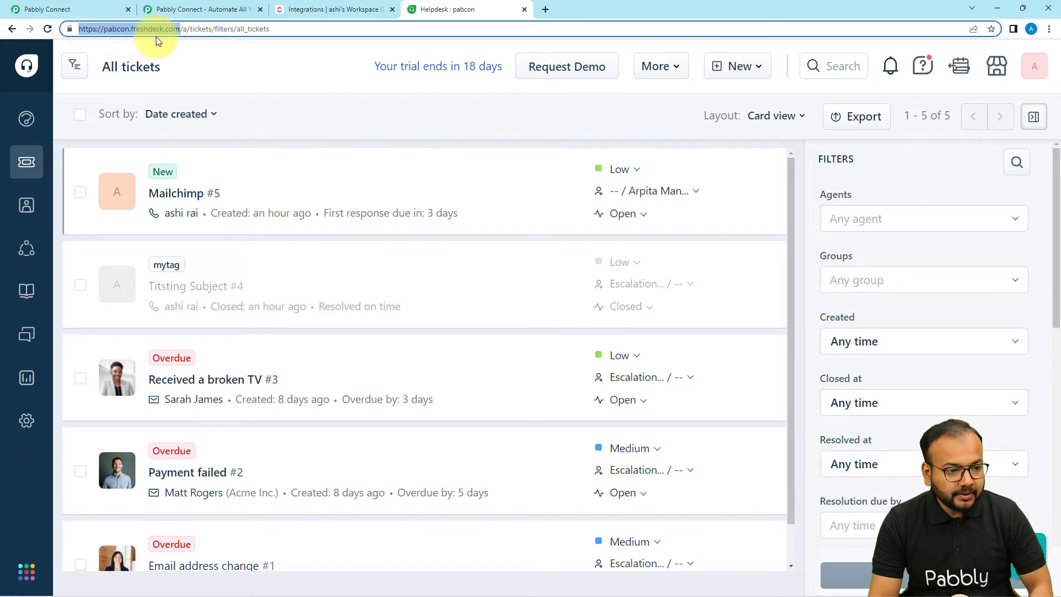
click(83, 9)
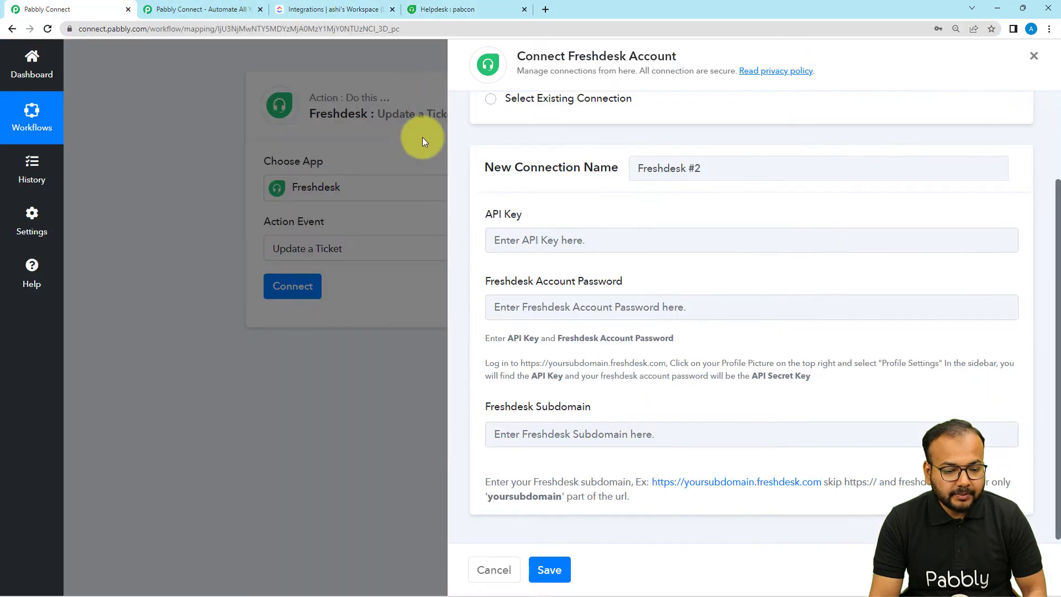
click(516, 425)
key(ctrl+v)
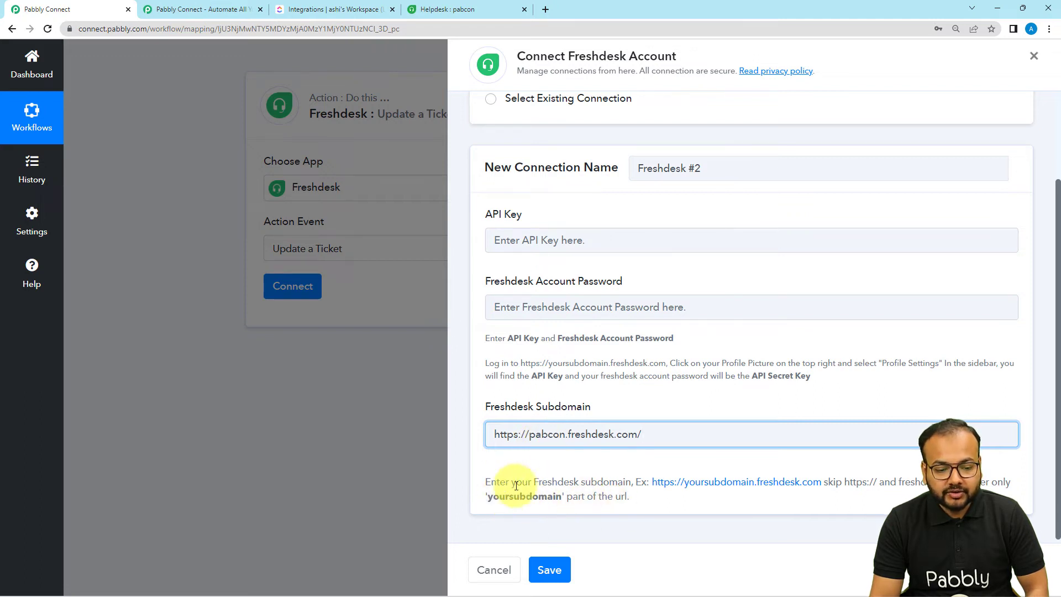
click(529, 436)
key(BackSpace)
key(BackSpace)
key(BackSpace)
key(BackSpace)
key(BackSpace)
key(BackSpace)
key(BackSpace)
key(BackSpace)
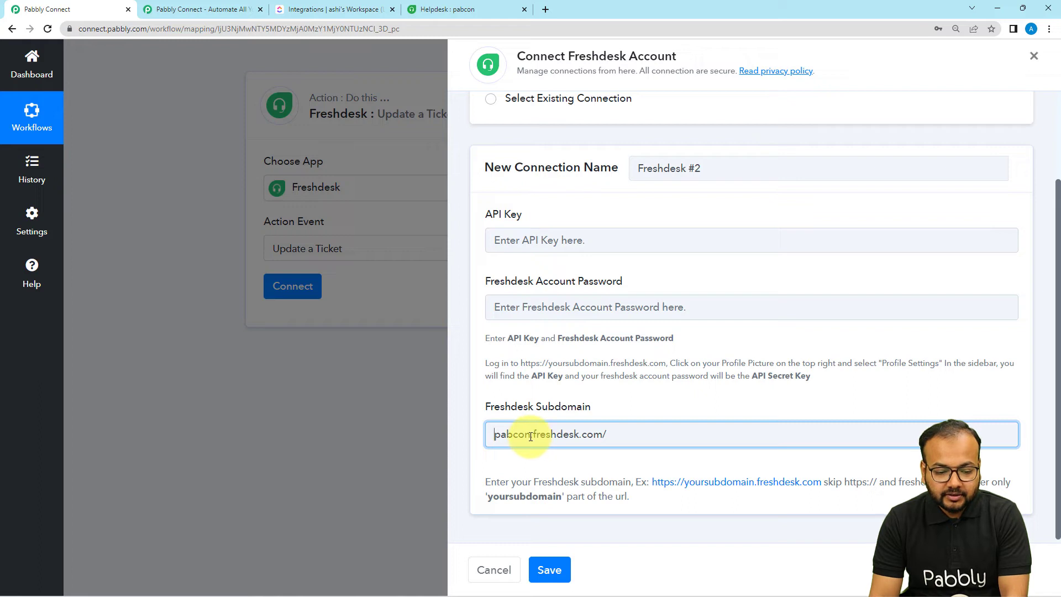
key(Delete)
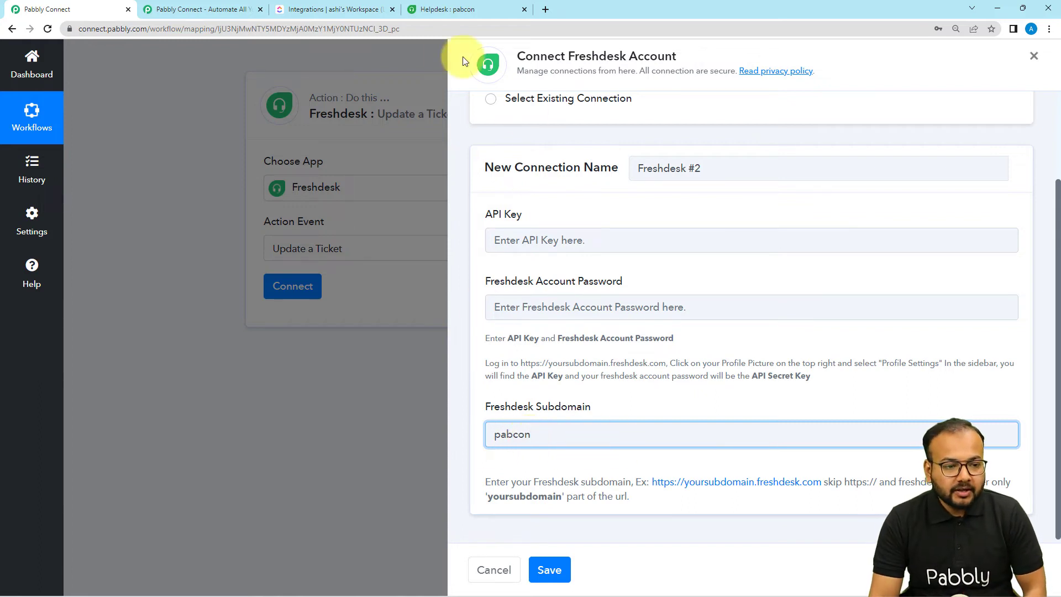
Open the Freshdesk profile settings and reveal the account's API key.
click(429, 9)
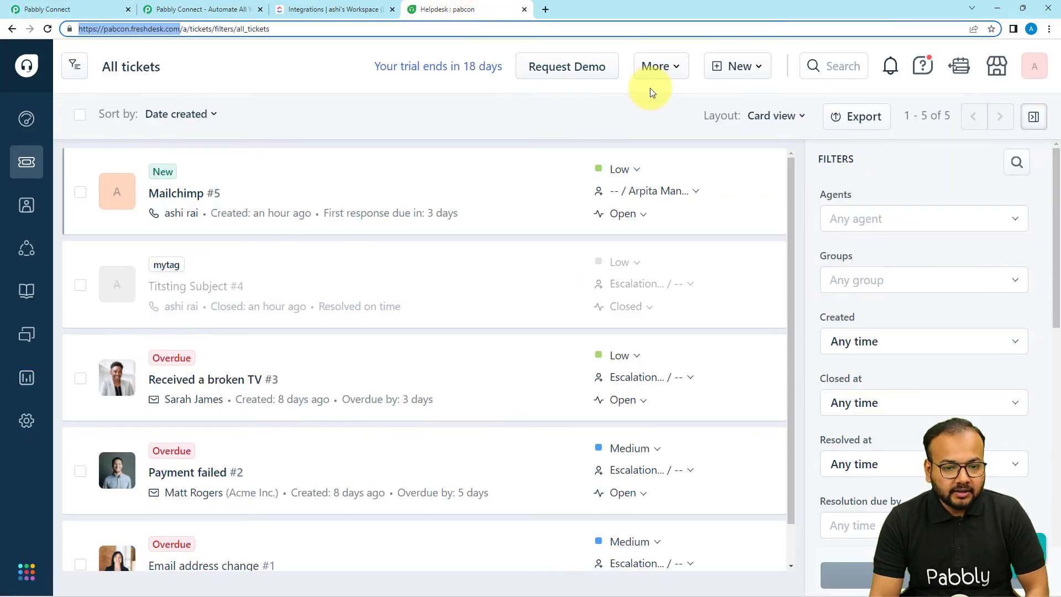
click(1042, 71)
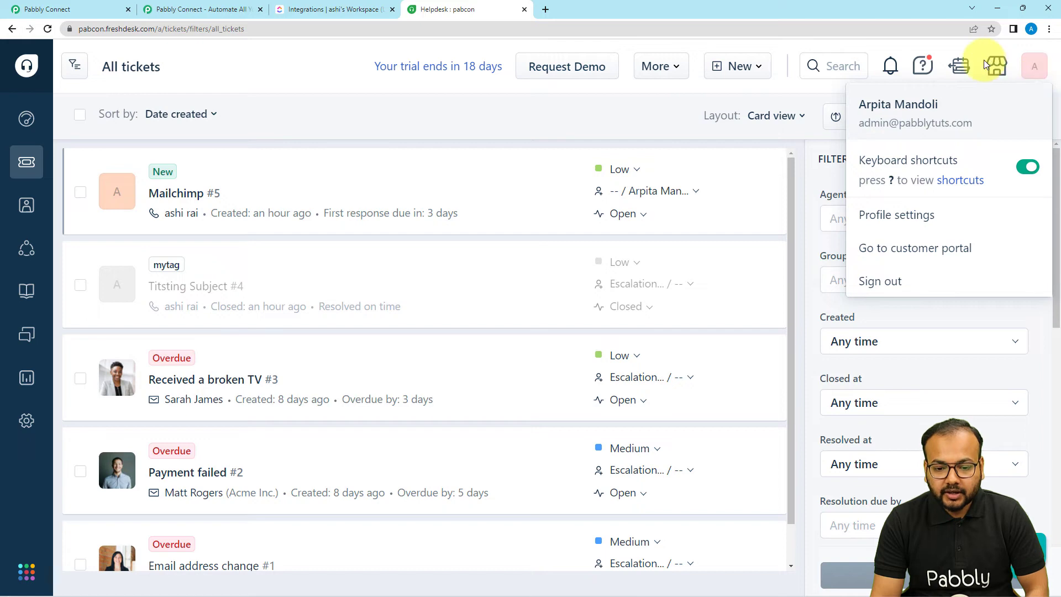
click(891, 219)
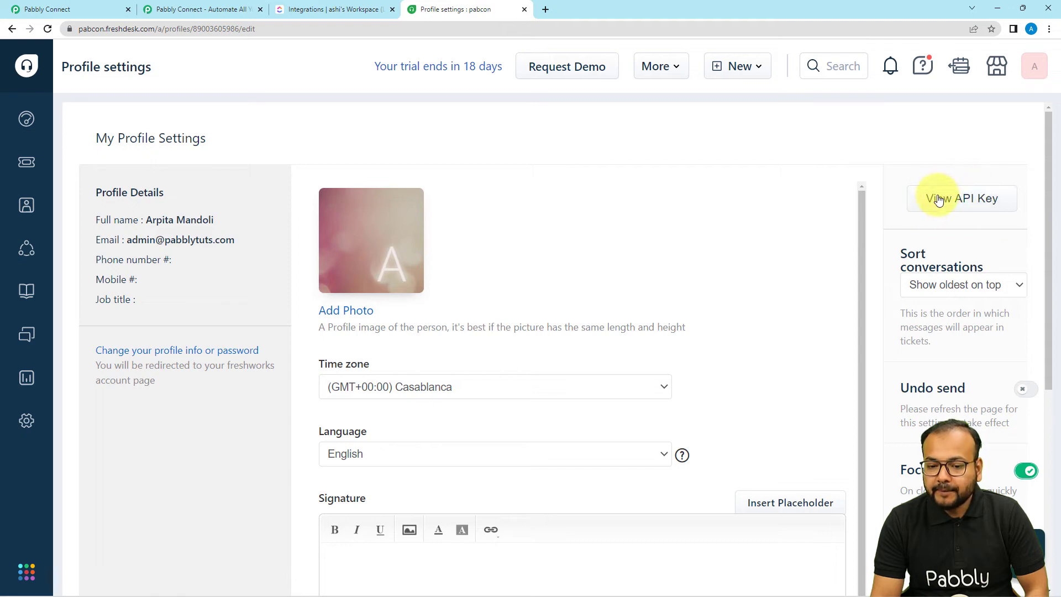
click(965, 210)
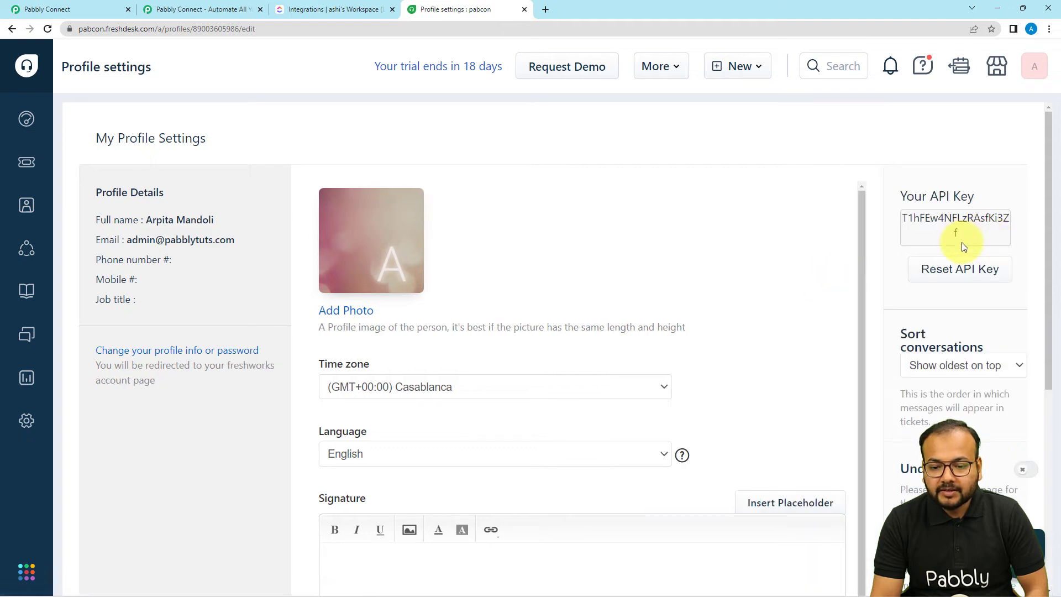
Copy the Freshdesk API key and paste it into the API Key field of the new Pabbly Connect connection form.
double_click(953, 228)
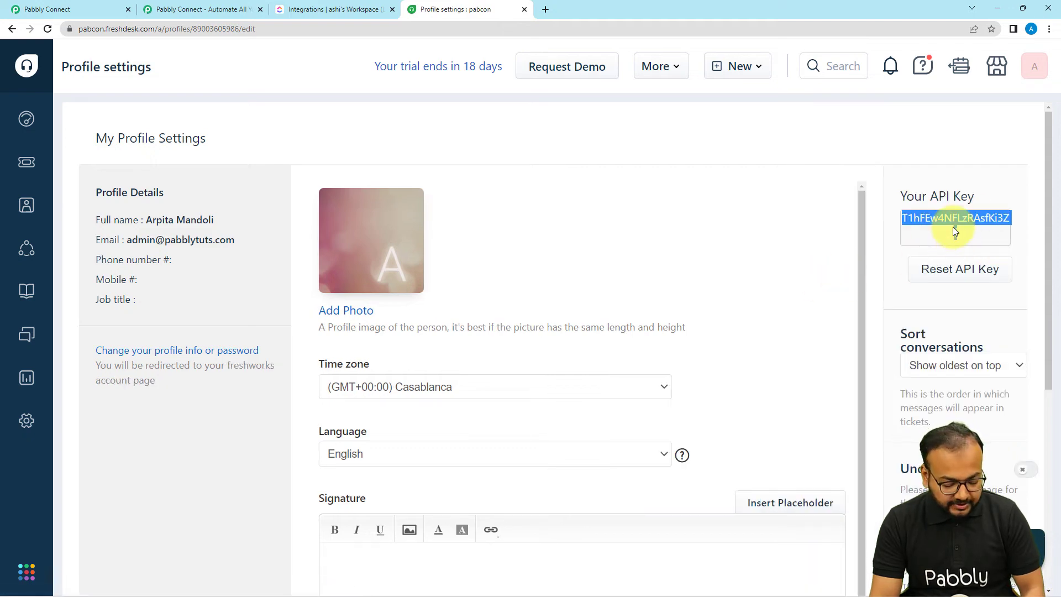
click(78, 9)
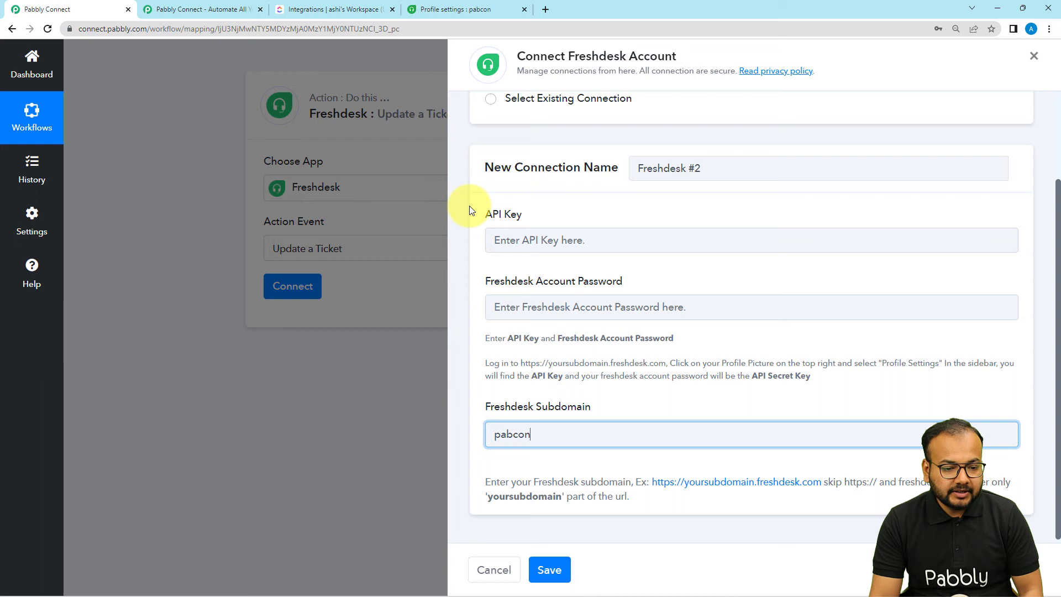
click(558, 242)
key(ctrl+v)
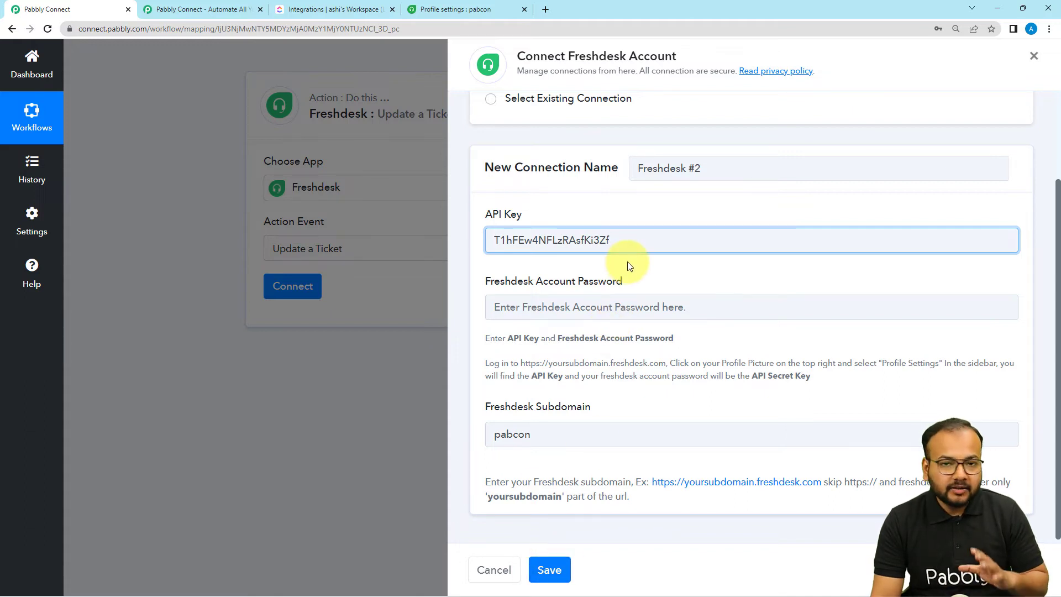
Use the existing connection Freshdesk #1 instead of a new one and save it for the Update a Ticket step.
scroll(556, 155, up, 1)
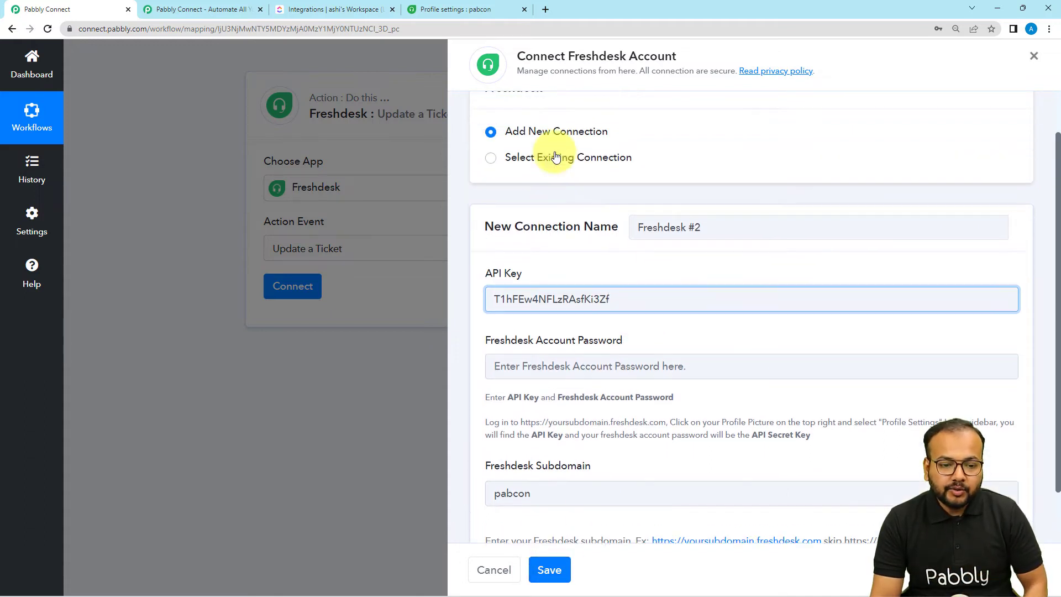
scroll(556, 158, up, 1)
click(492, 210)
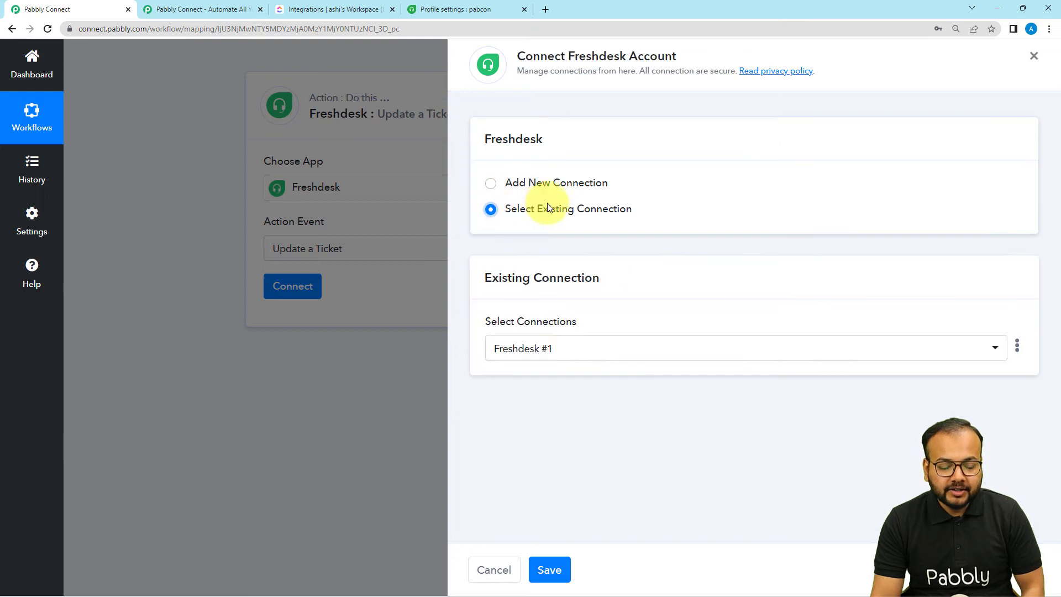
click(549, 571)
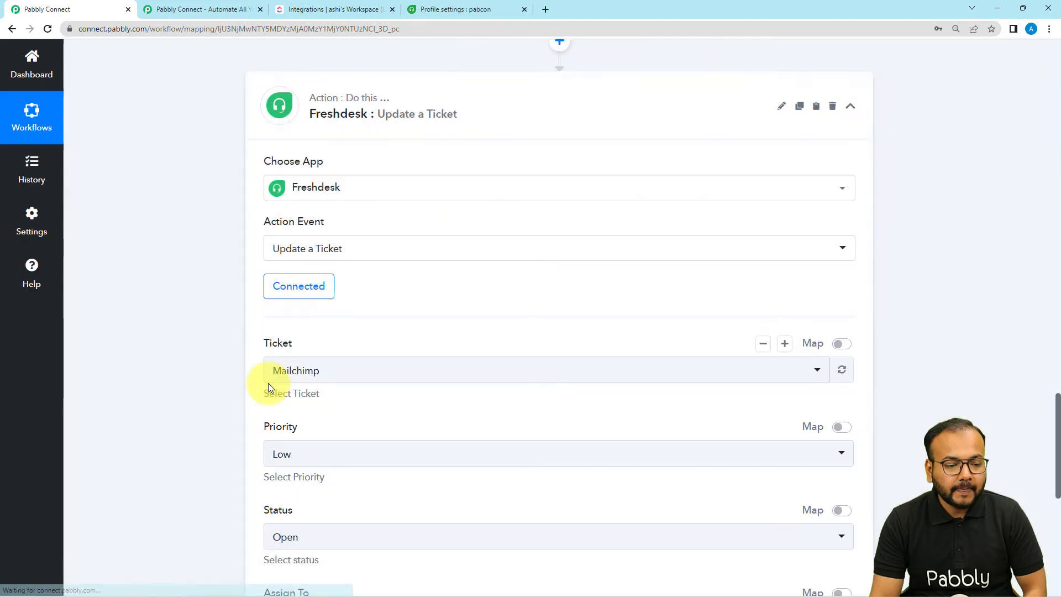
Examine the Ticket, Priority, Status and Assign To fields of the Freshdesk step and the ClickUp response above it.
scroll(267, 383, down, 3)
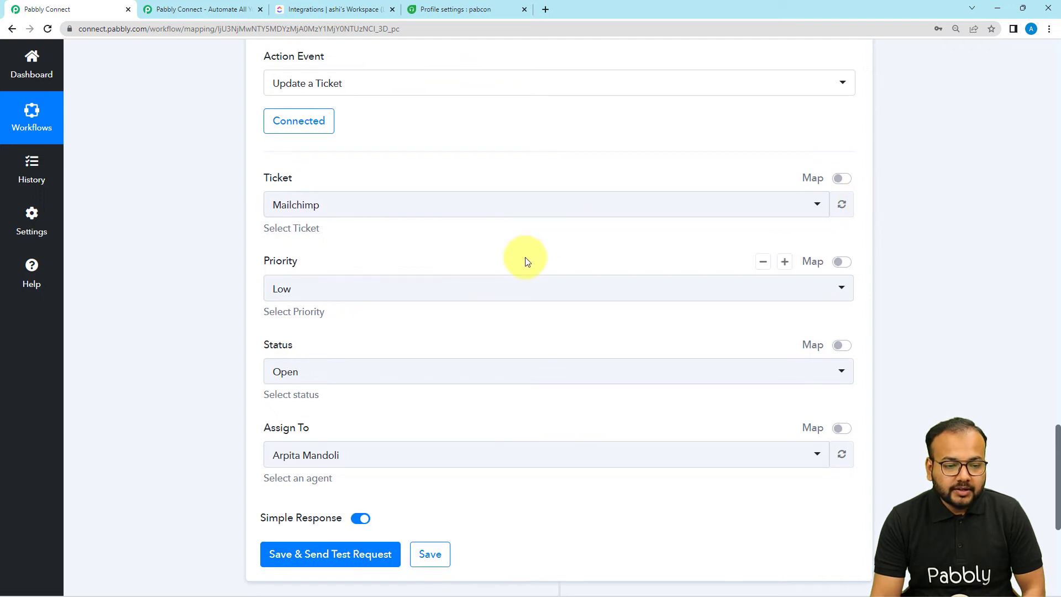
scroll(526, 261, up, 2)
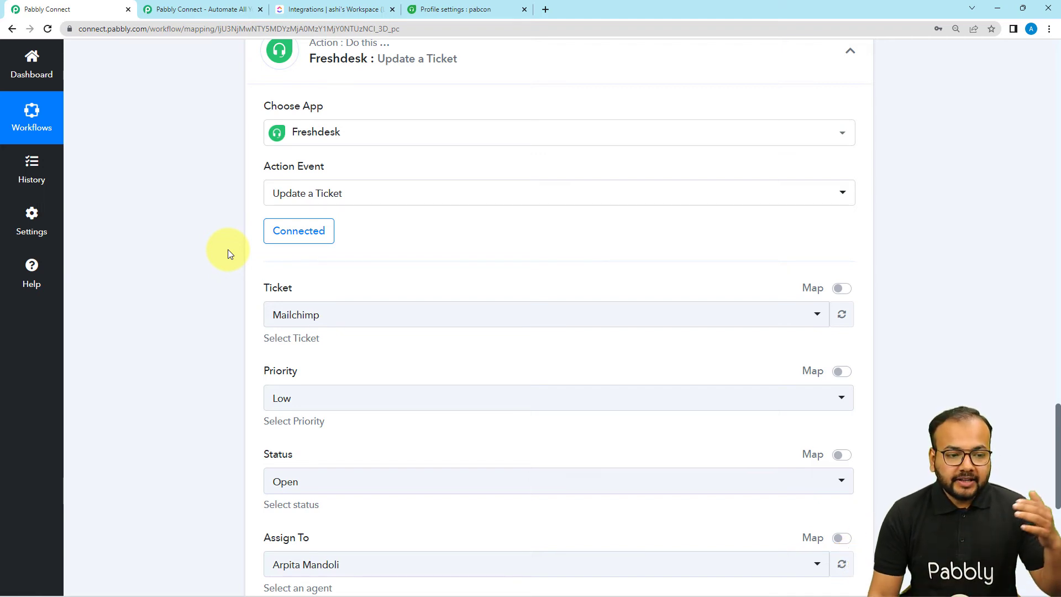
scroll(228, 252, up, 3)
scroll(230, 253, down, 1)
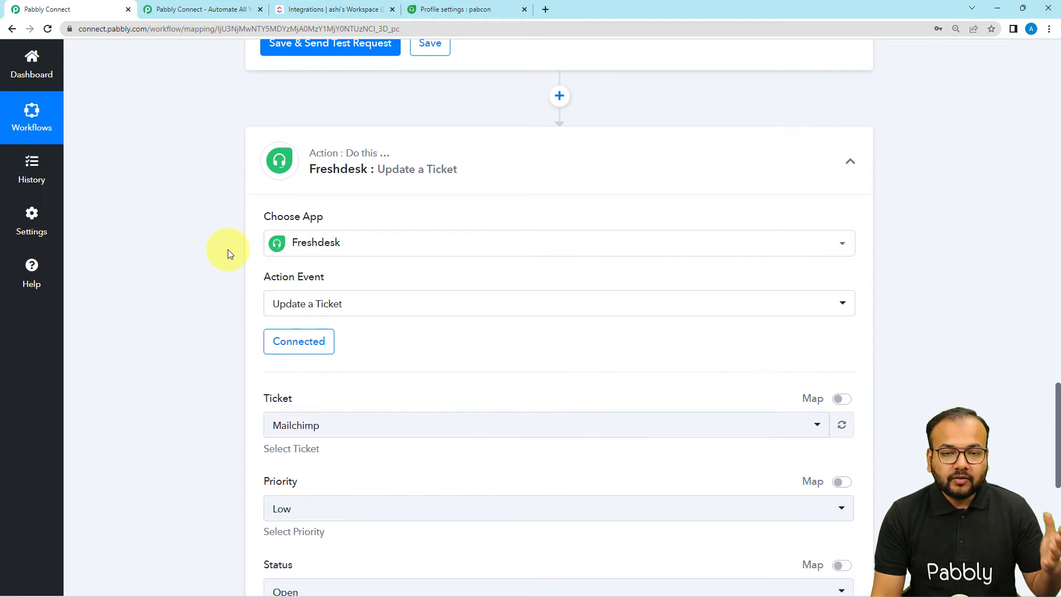
scroll(166, 271, down, 4)
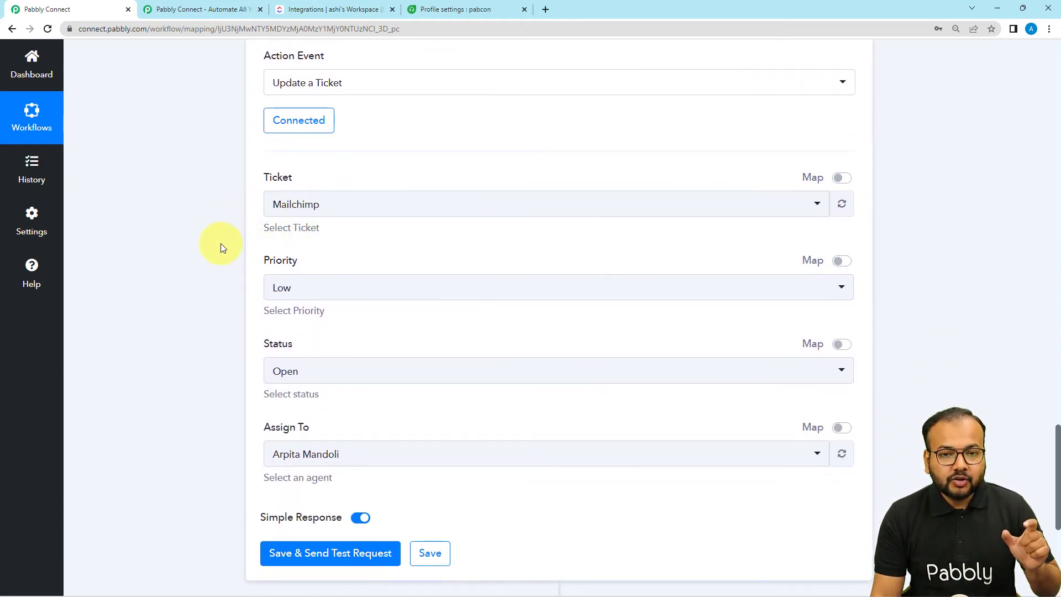
scroll(205, 250, up, 10)
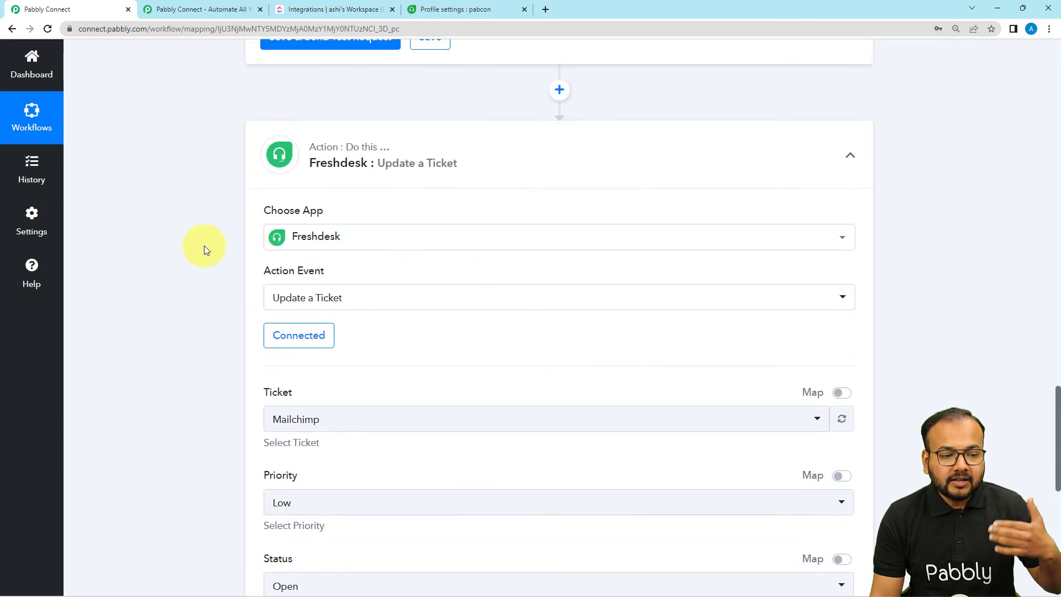
scroll(183, 231, up, 2)
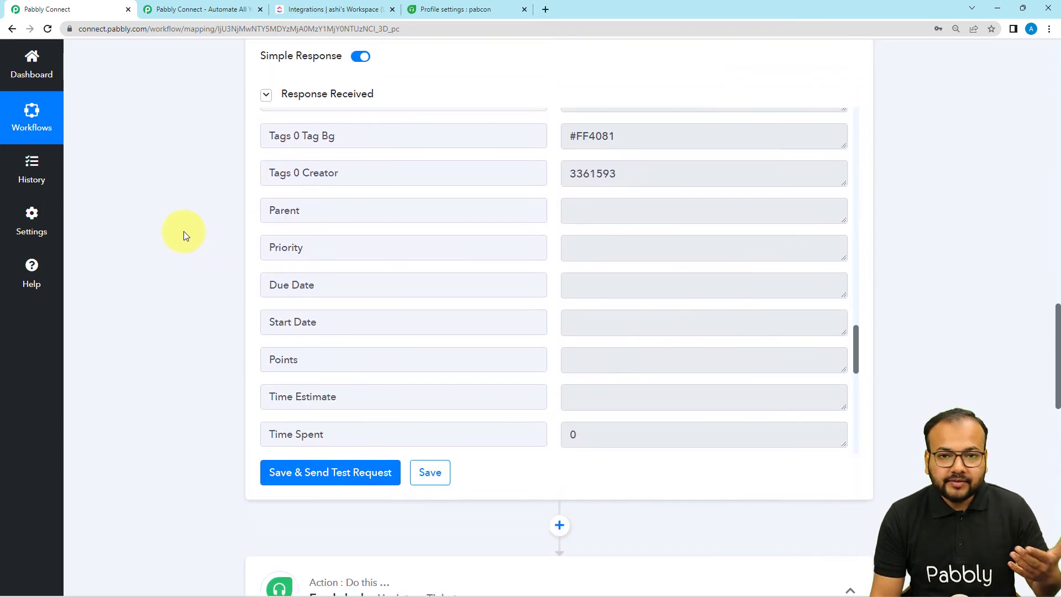
scroll(184, 231, down, 7)
scroll(183, 232, down, 5)
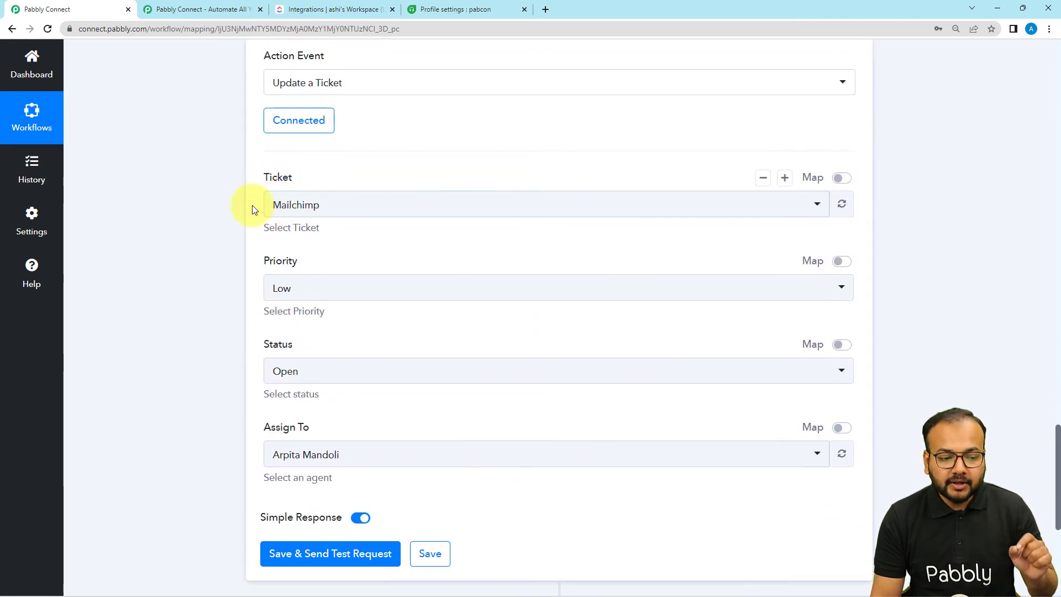
Check the tickets available for selection and enable mapping for the Ticket field.
click(350, 208)
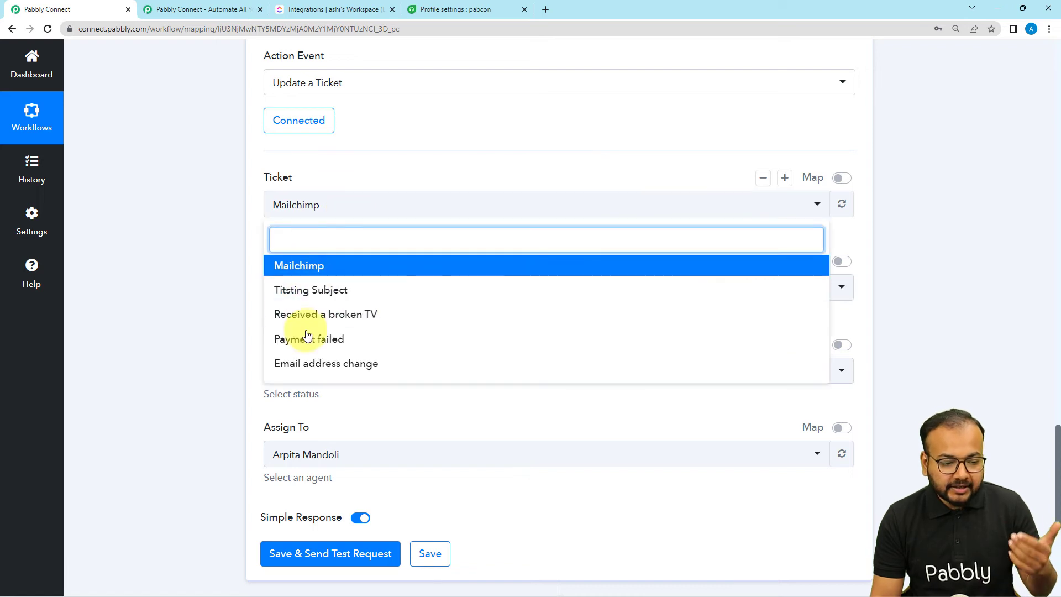
click(230, 220)
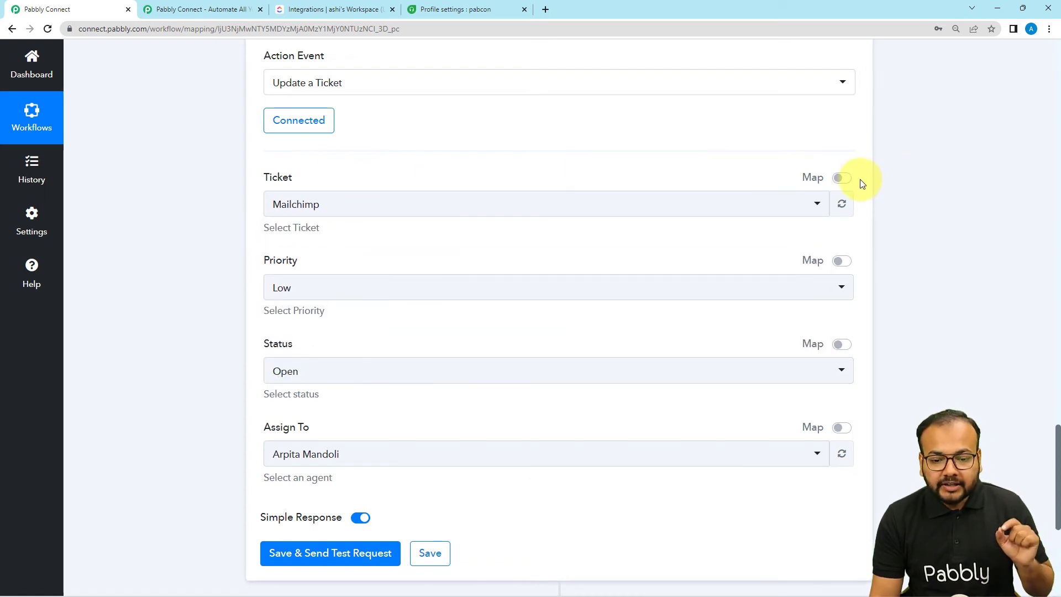
mouse_move(822, 184)
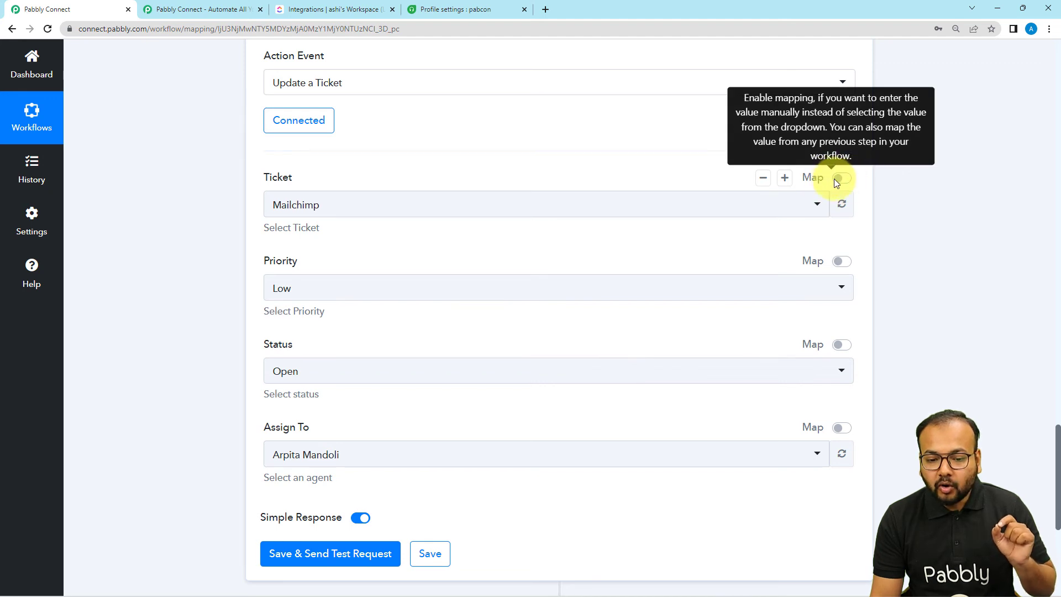
click(841, 182)
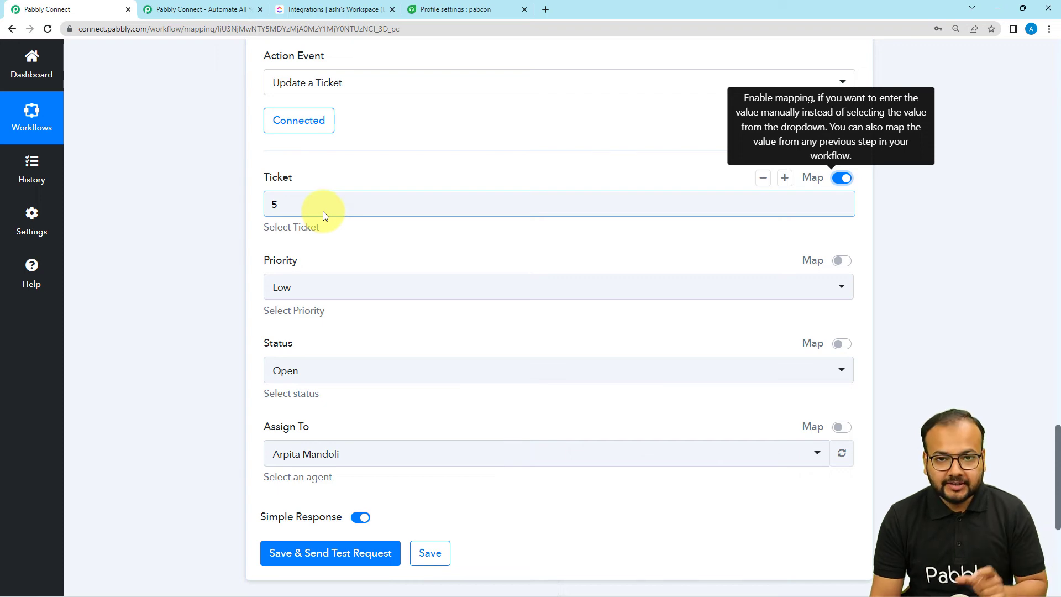
Examine the Find Task by Task Id response for the tag name that corresponds to the Freshdesk ticket ID.
scroll(208, 199, up, 9)
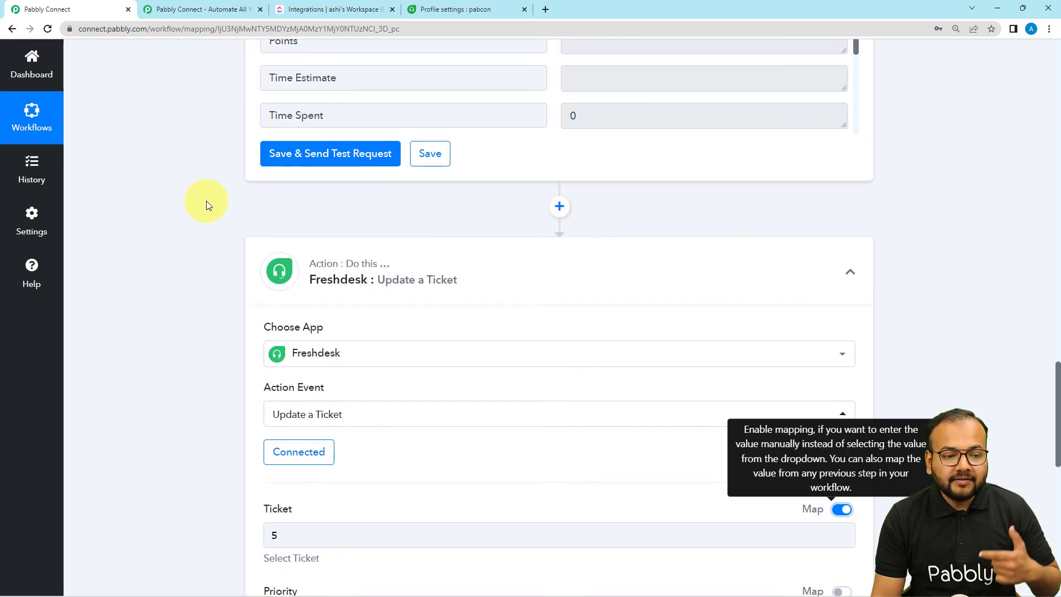
scroll(208, 213, up, 2)
scroll(493, 271, up, 5)
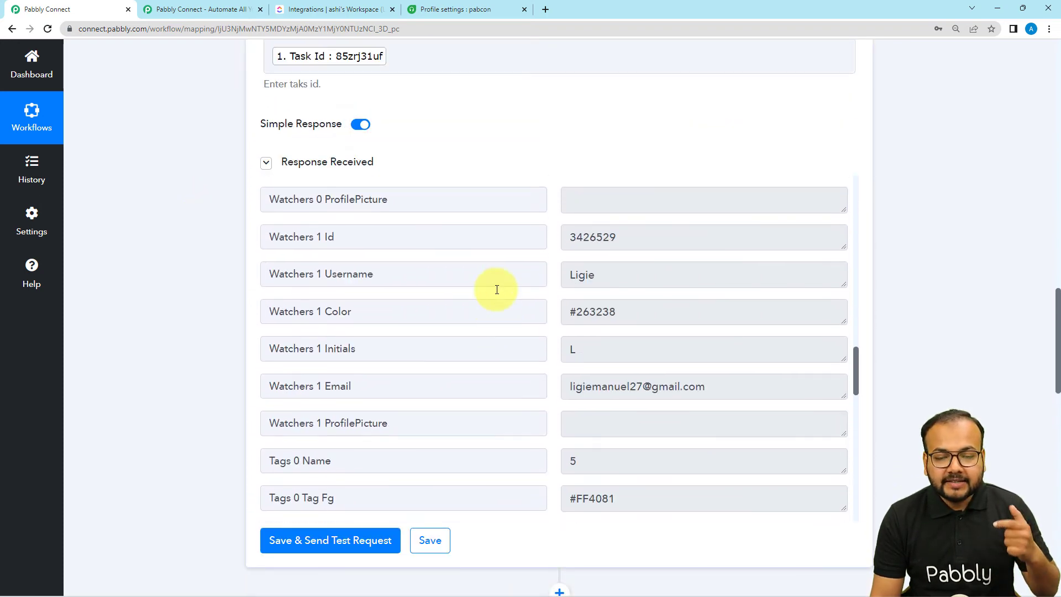
scroll(495, 293, down, 1)
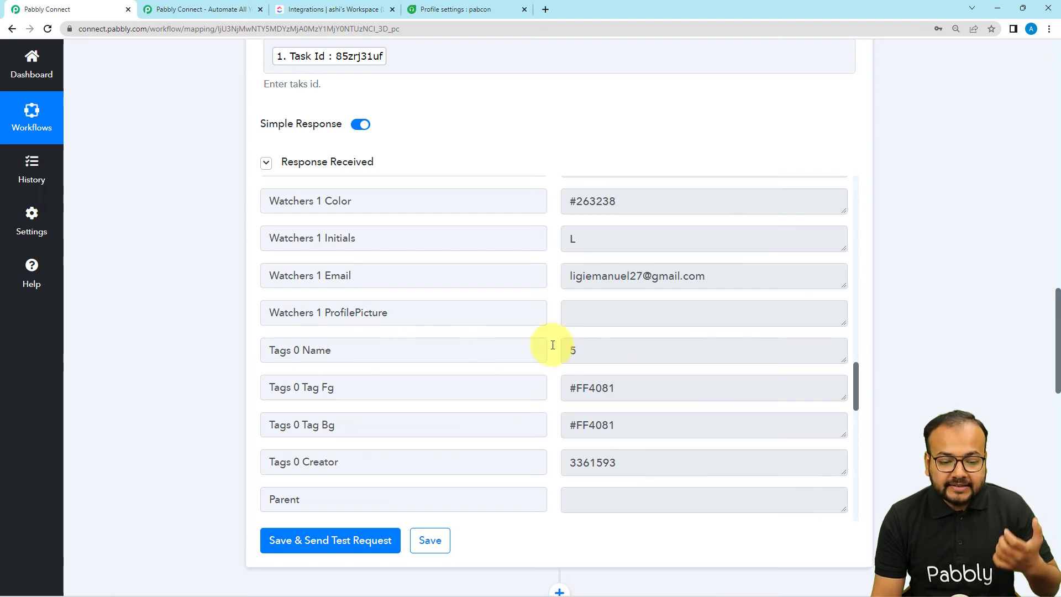
scroll(237, 340, down, 12)
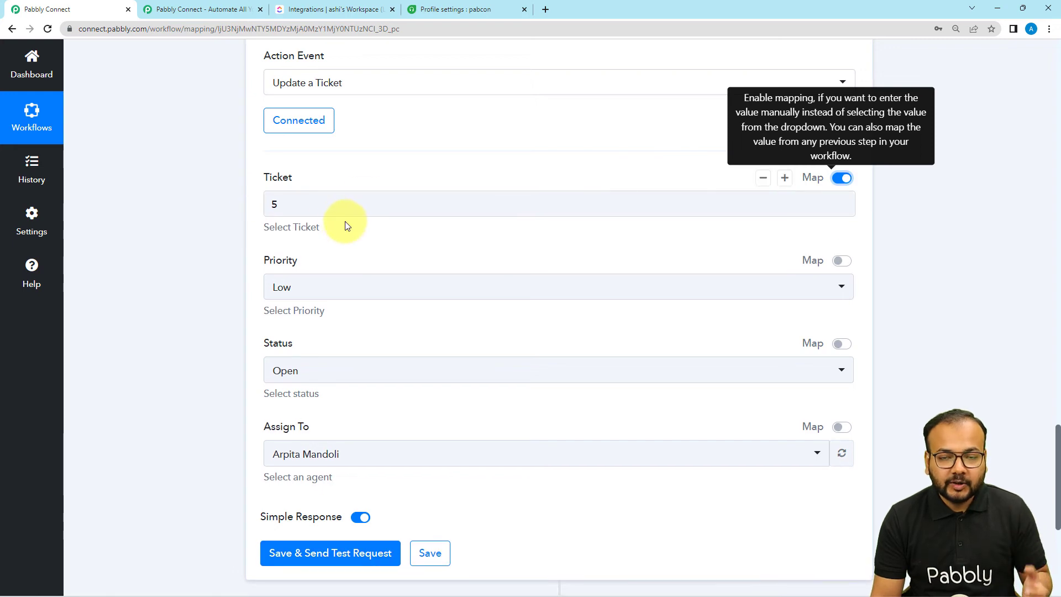
scroll(174, 240, up, 11)
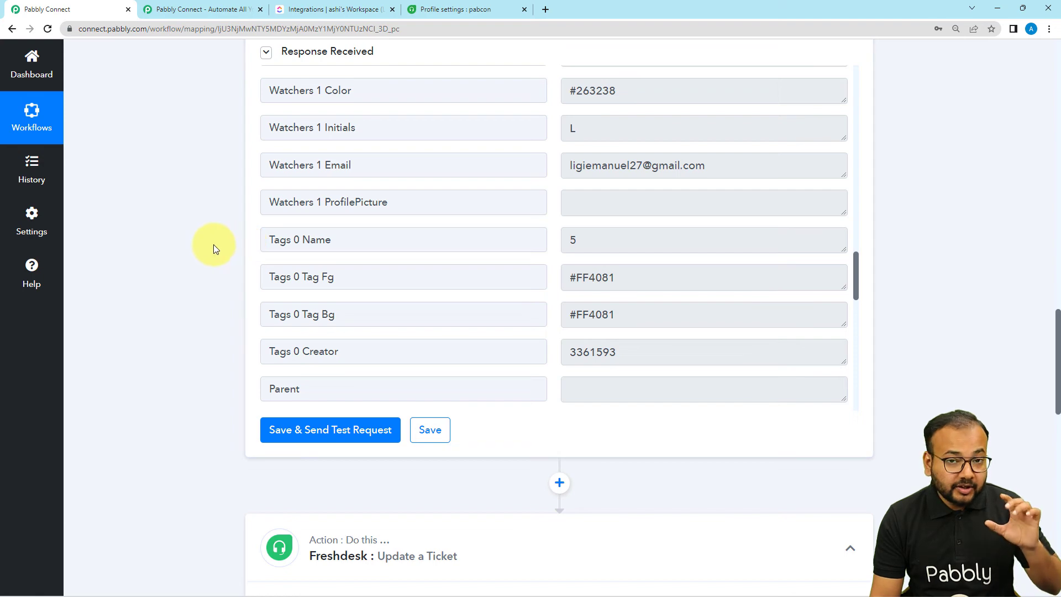
scroll(221, 237, down, 15)
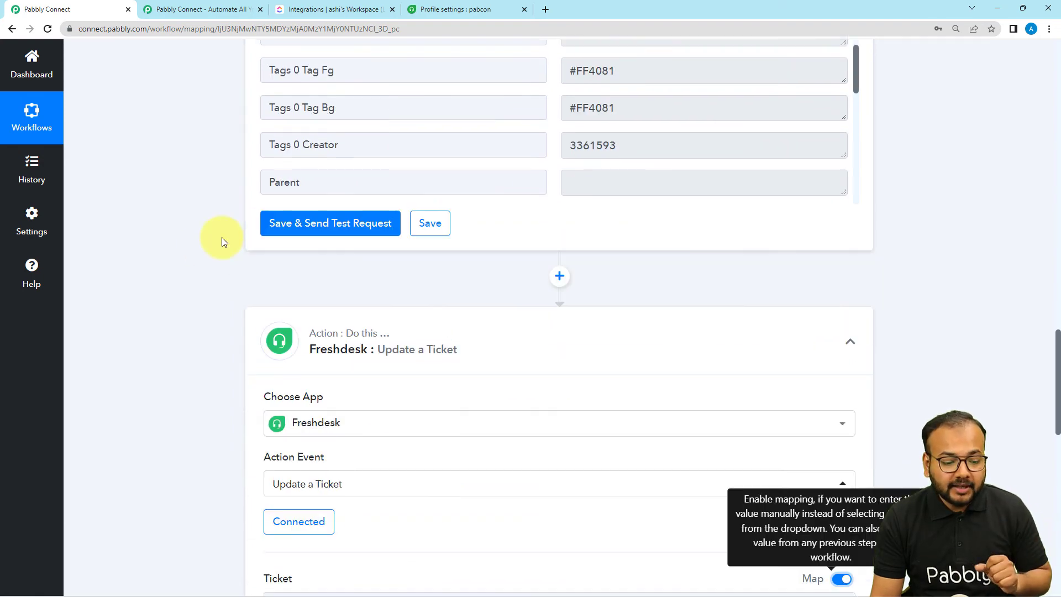
scroll(221, 237, up, 5)
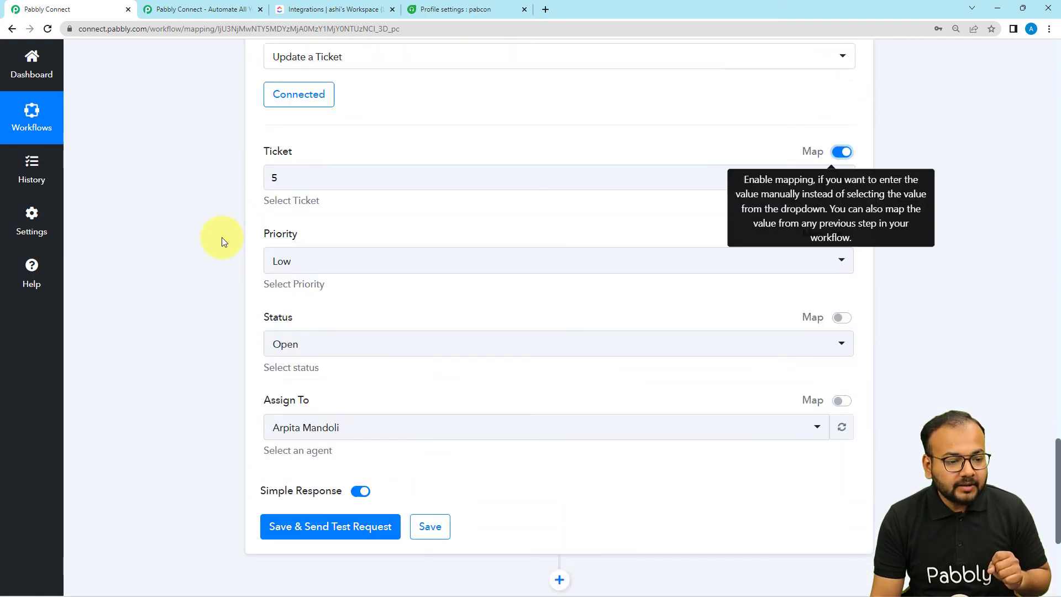
Replace the fixed Ticket value with the mapped Tags 0 Name from the ClickUp Find Task by Task Id step.
click(309, 198)
key(BackSpace)
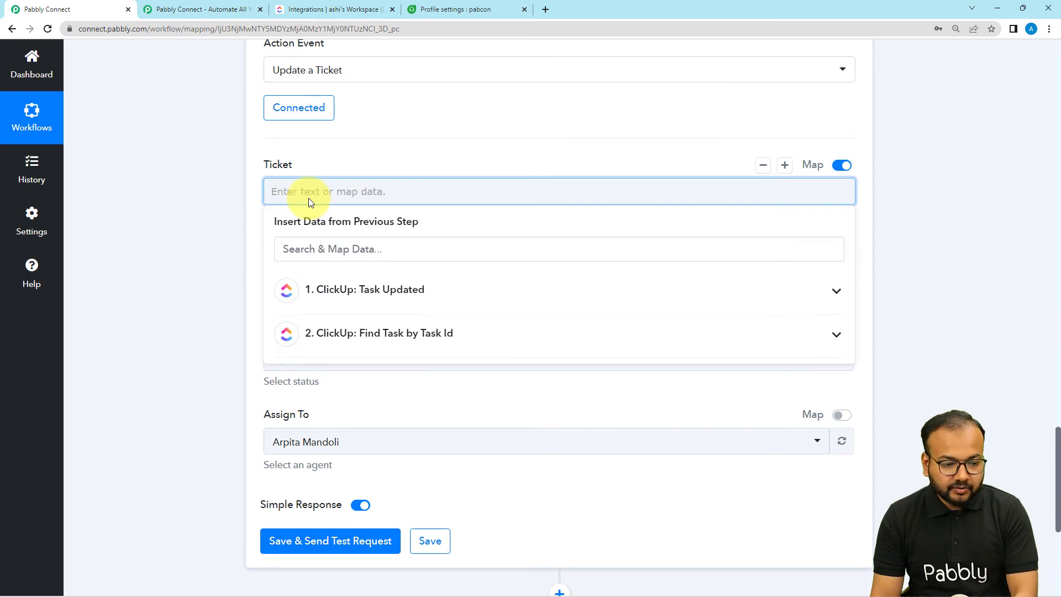
click(347, 335)
scroll(340, 451, down, 6)
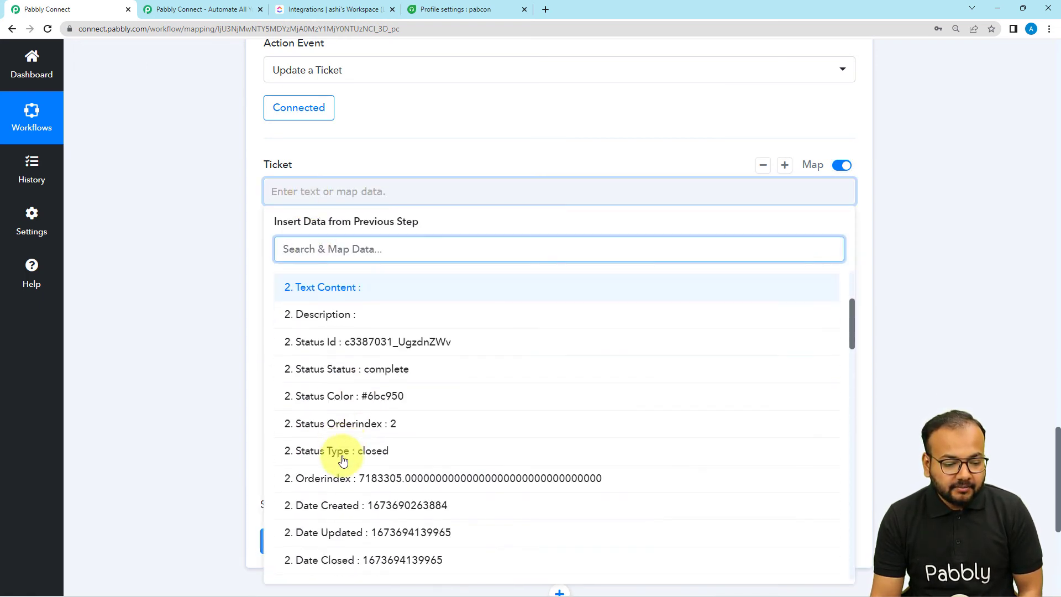
scroll(343, 460, down, 8)
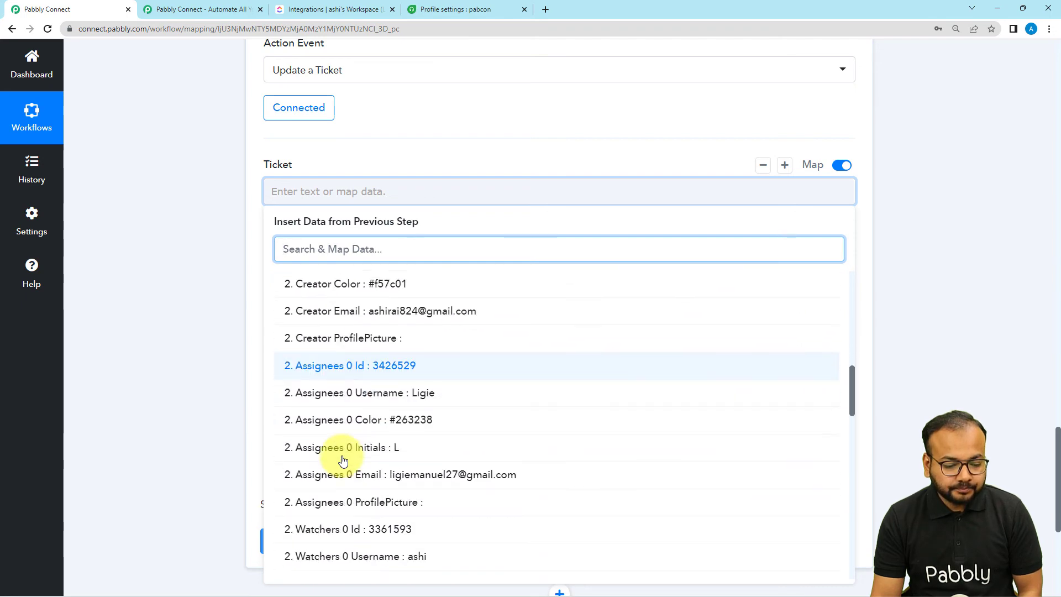
scroll(342, 456, down, 6)
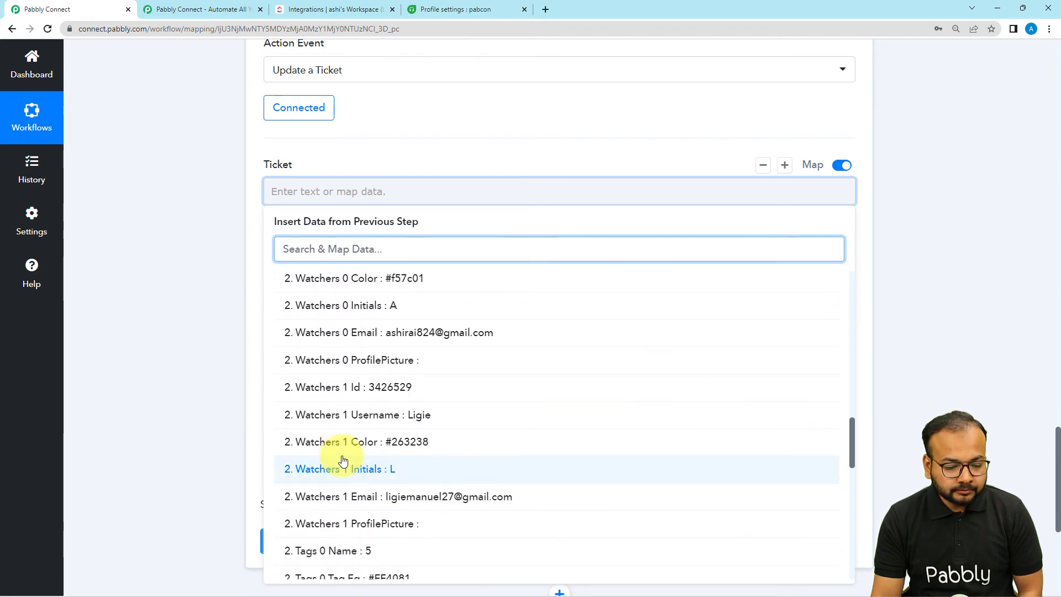
click(339, 447)
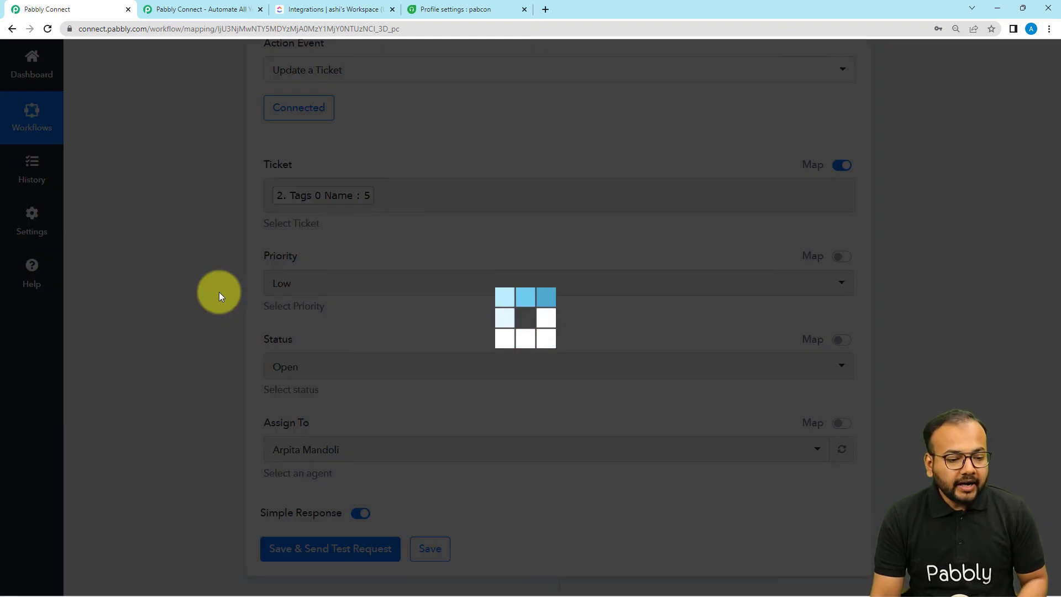
scroll(219, 292, down, 2)
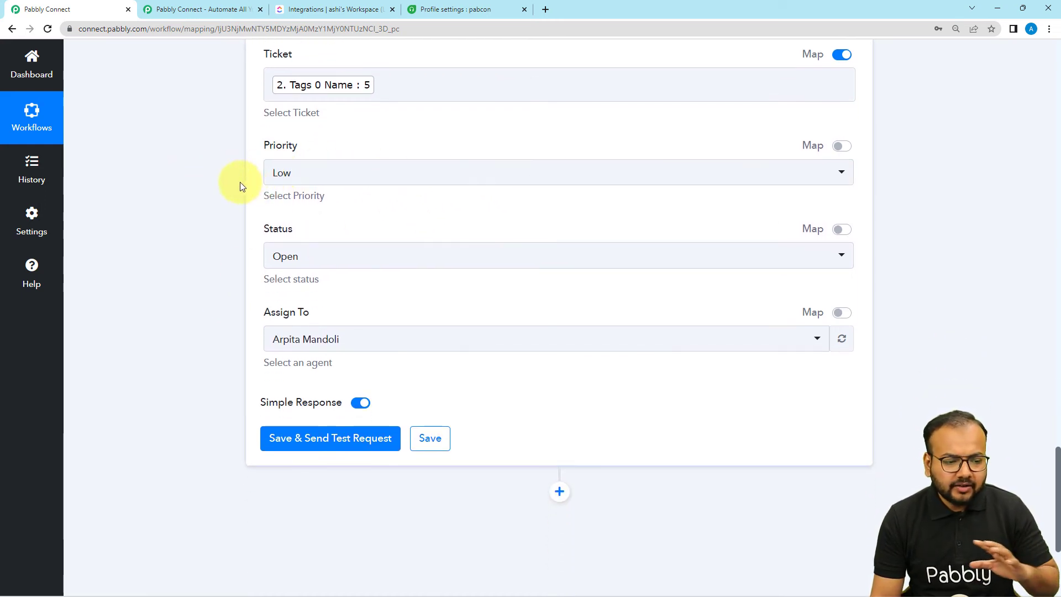
scroll(247, 197, down, 1)
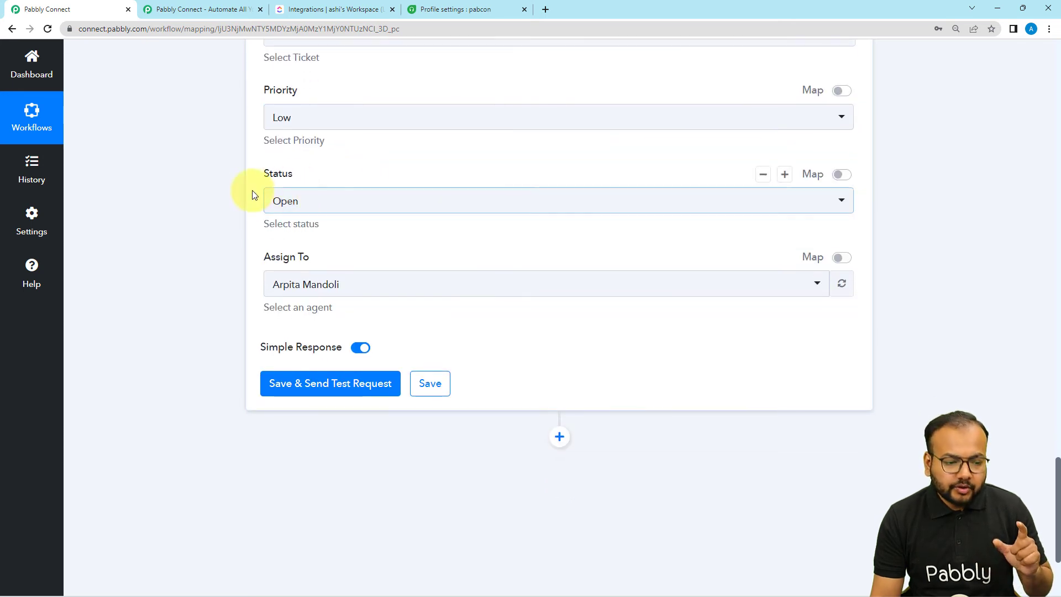
Set the Freshdesk ticket update's Status to Closed and review the mapped fields of the step.
click(323, 208)
click(325, 335)
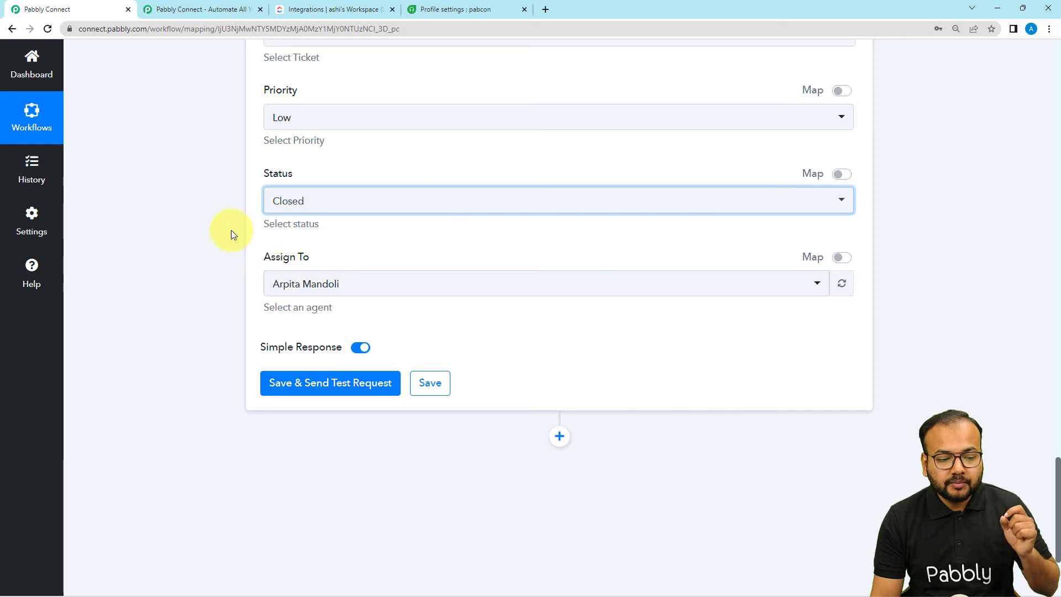
scroll(196, 140, up, 2)
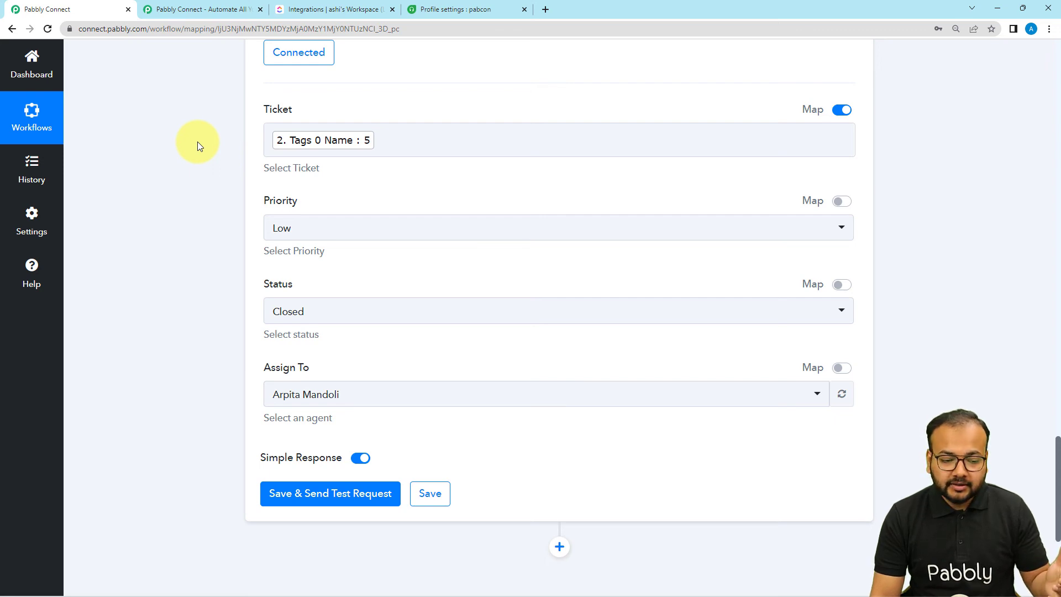
scroll(197, 143, down, 2)
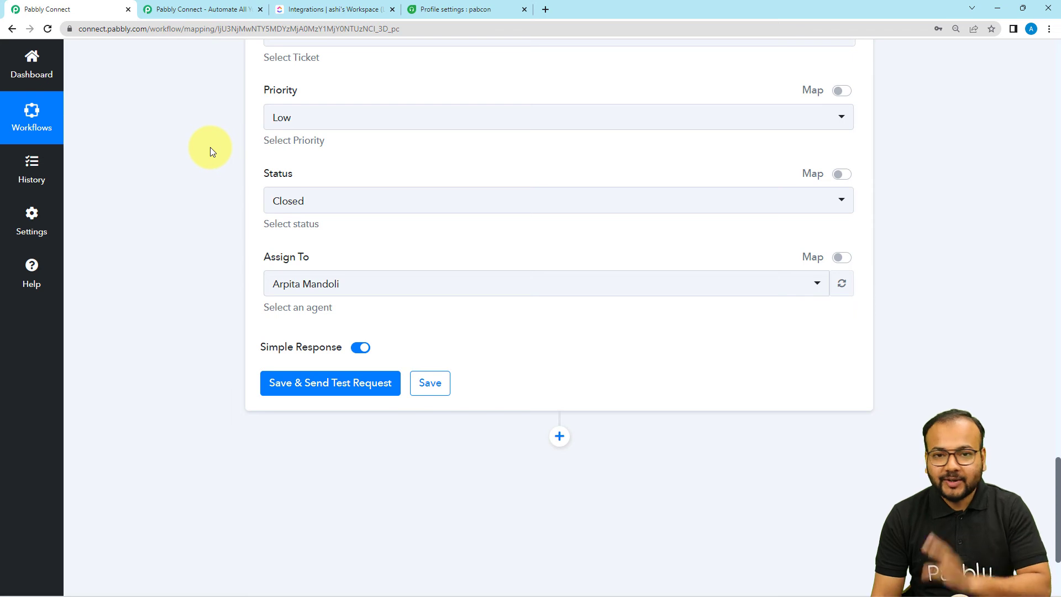
scroll(195, 150, down, 1)
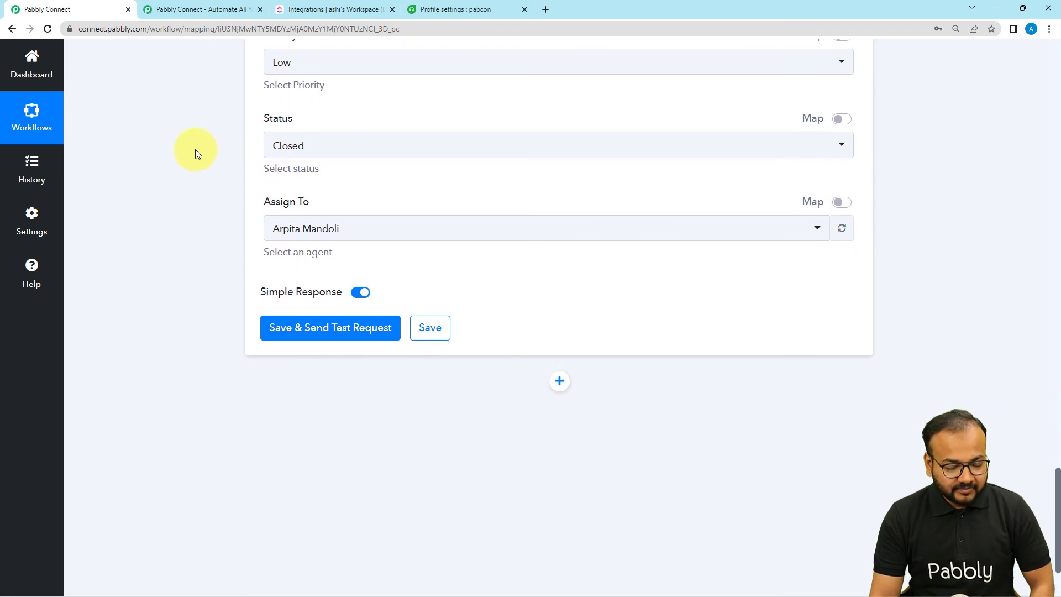
scroll(195, 150, down, 1)
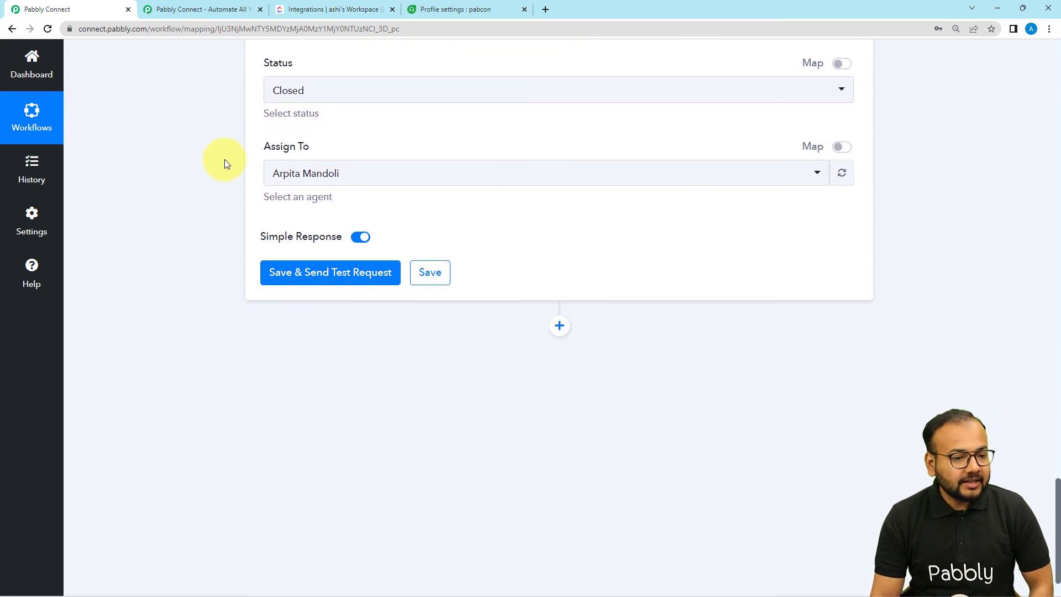
Switch to Freshdesk and check the current status of the Mailchimp ticket #5 in the list of all tickets.
click(470, 8)
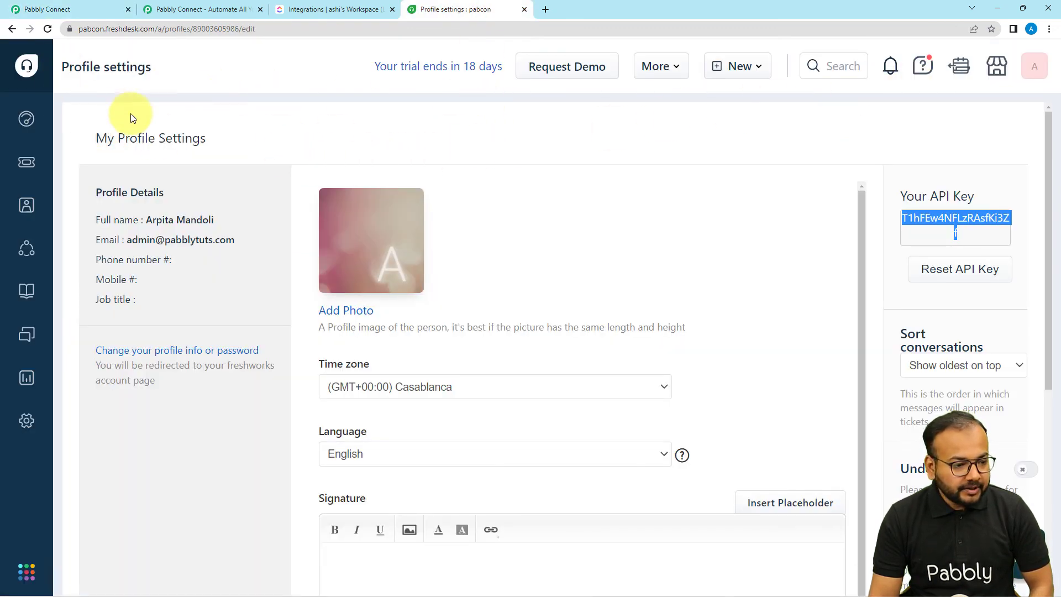
click(31, 176)
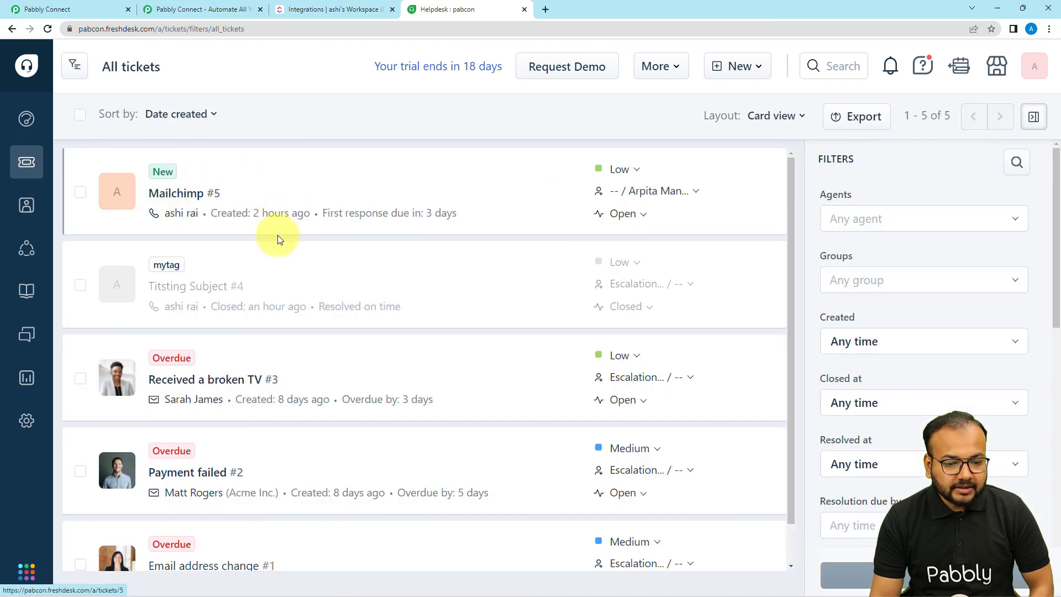
mouse_move(186, 203)
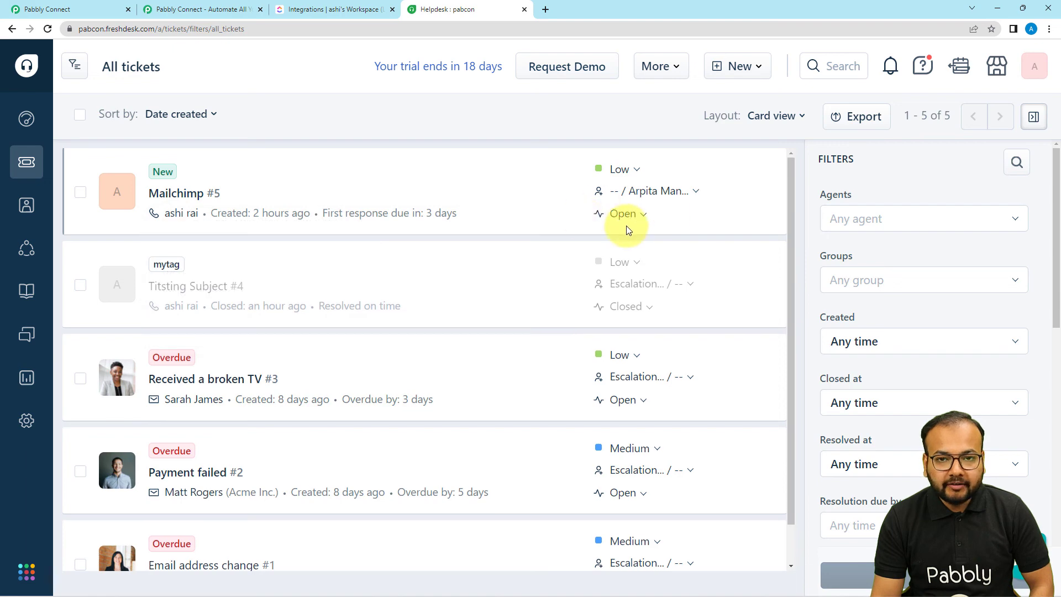
Switch to Pabbly Connect, save the Update a Ticket step with a test request, then review and collapse the received response.
click(109, 11)
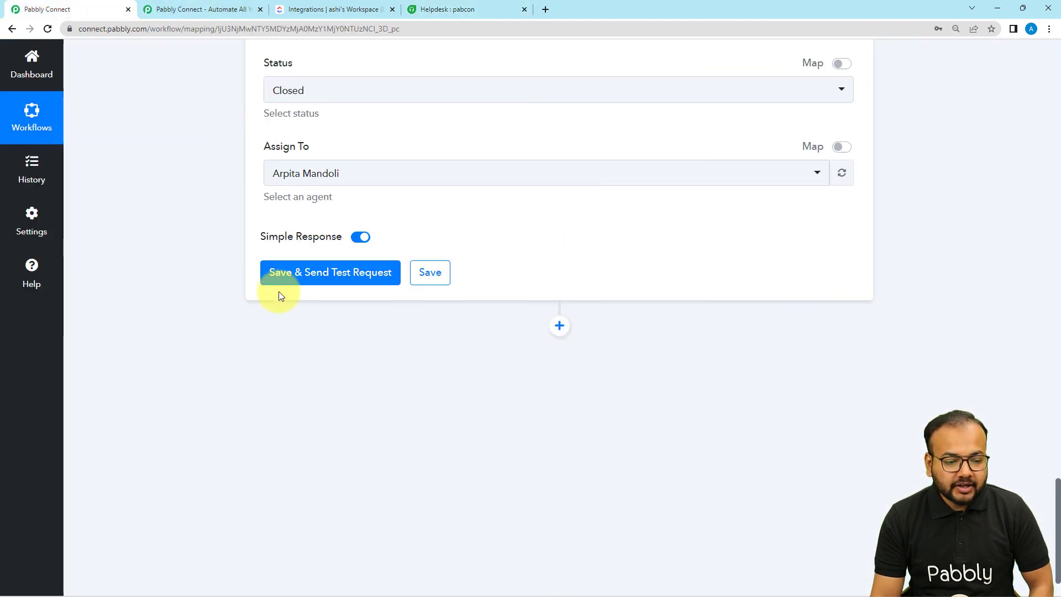
click(280, 273)
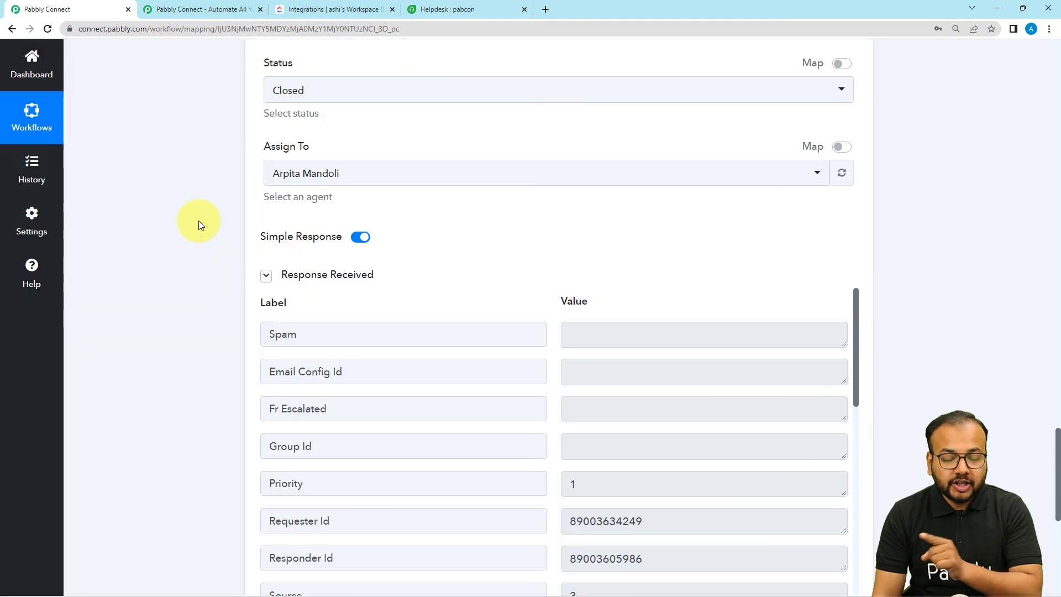
mouse_move(308, 282)
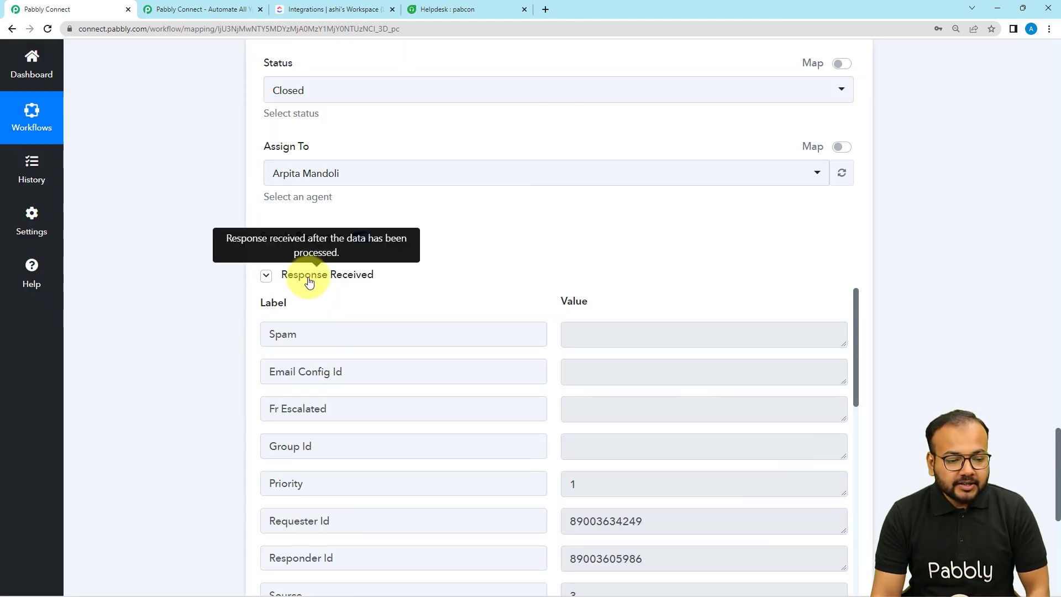
scroll(345, 335, down, 3)
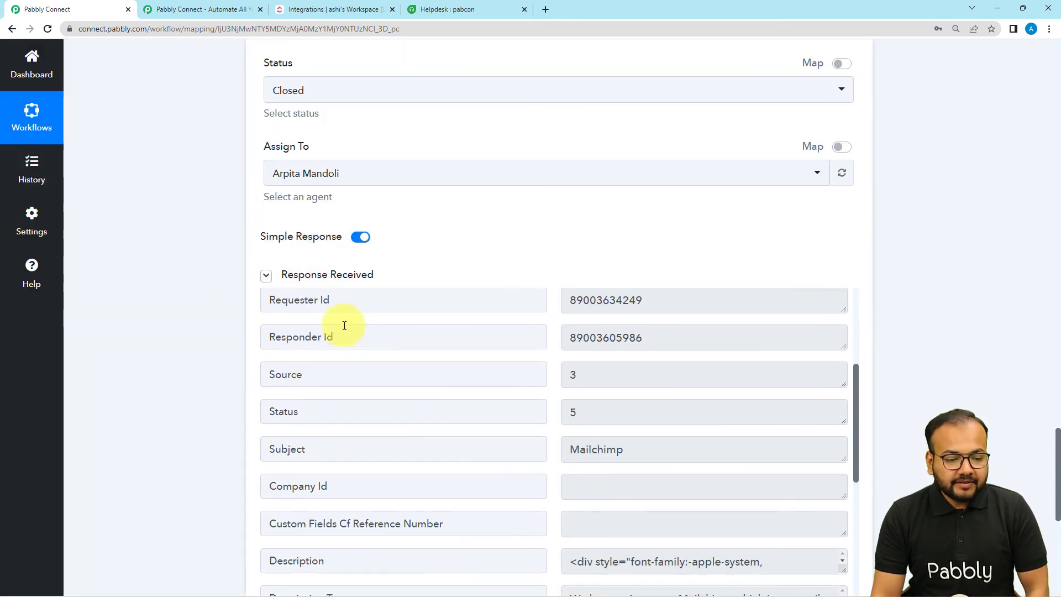
click(316, 279)
Switch to Freshdesk, refresh the ticket list and check the updated status of the Mailchimp ticket #5.
click(451, 10)
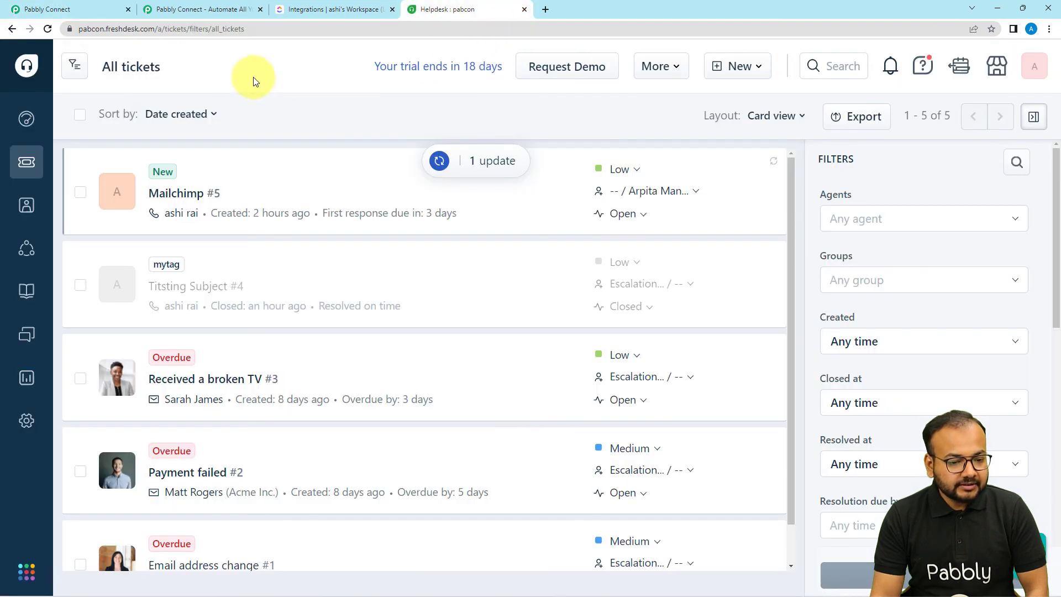
click(483, 169)
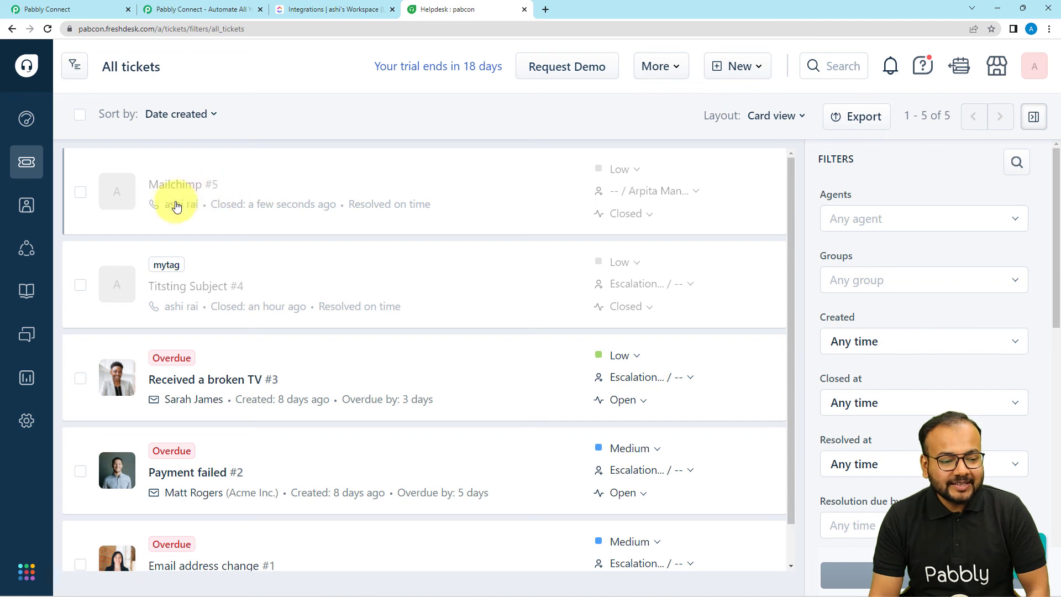
mouse_move(212, 194)
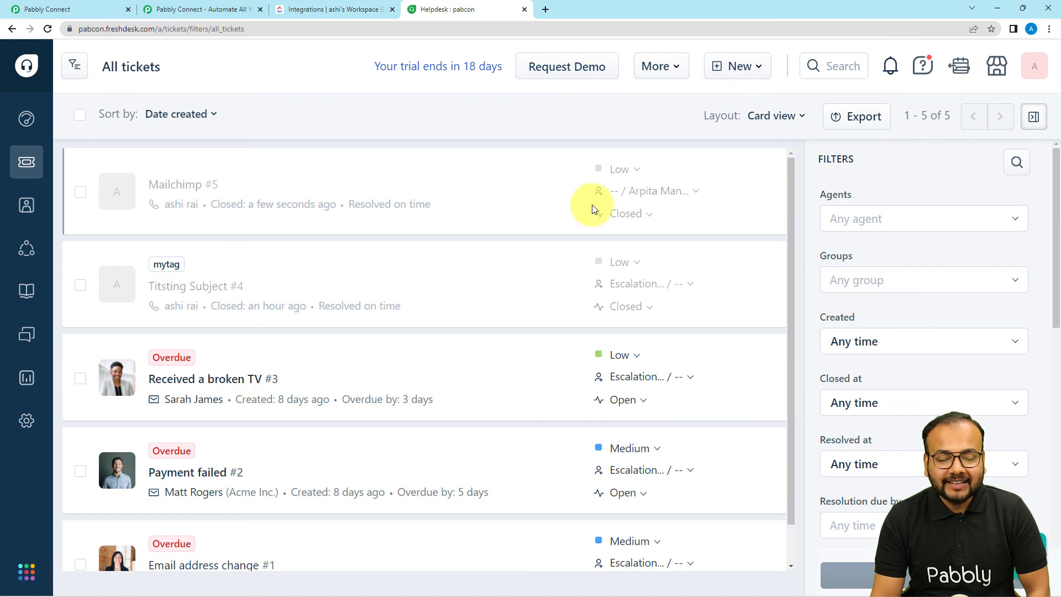
Return to Pabbly Connect and collapse the Task Updated, Find Task by Task Id and Update a Ticket steps for a workflow overview.
click(58, 9)
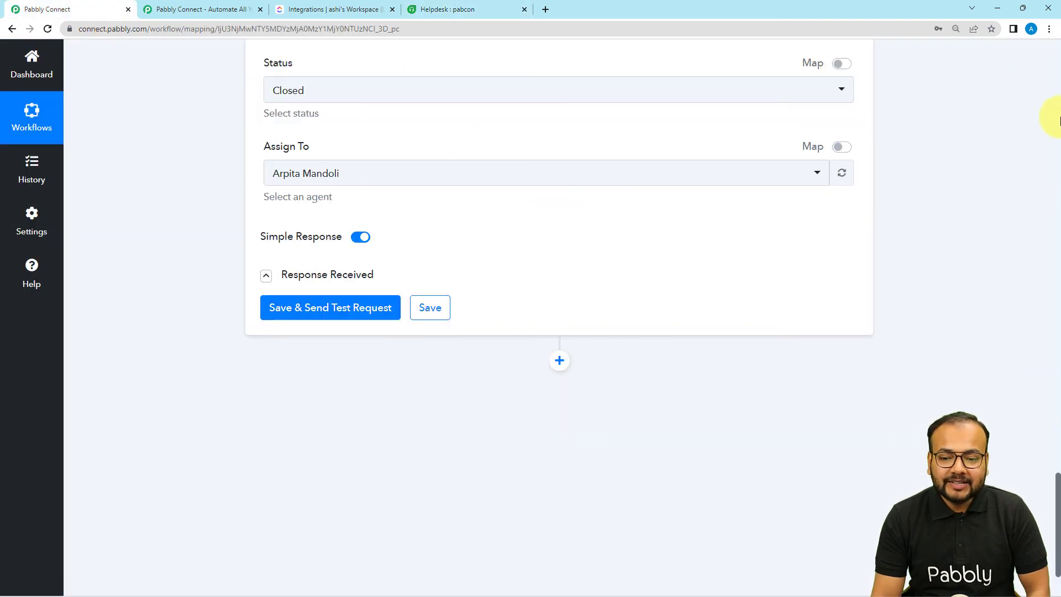
scroll(1059, 121, up, 10)
drag(1059, 216, 1028, 77)
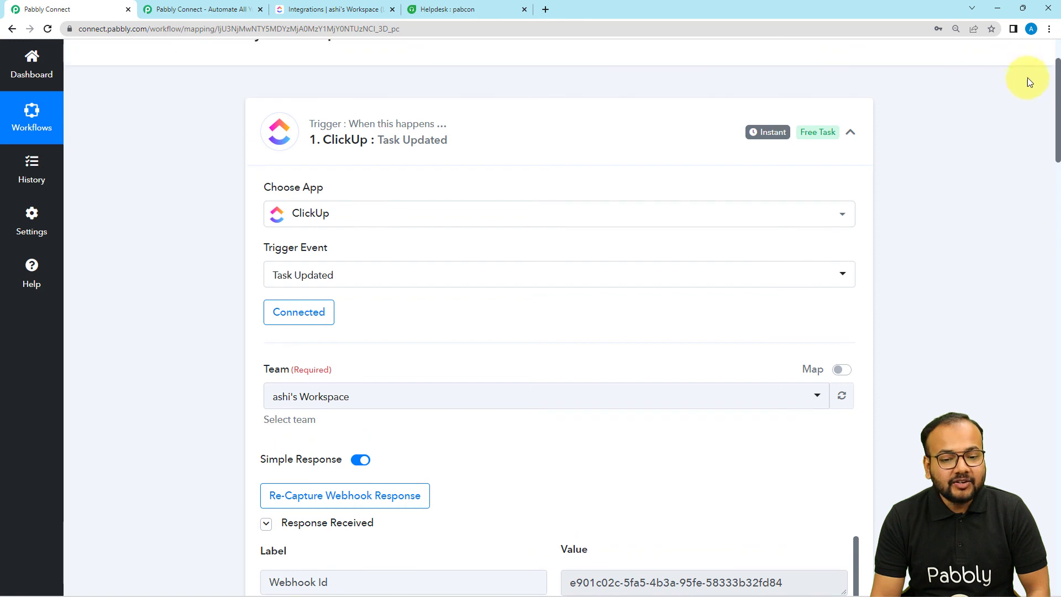
click(855, 137)
click(854, 263)
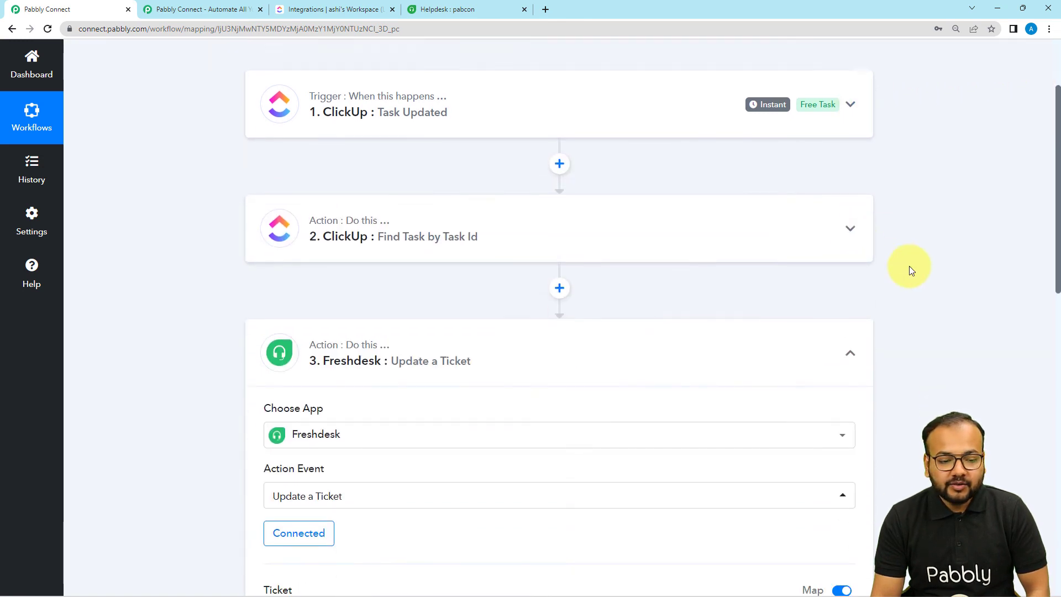
click(851, 324)
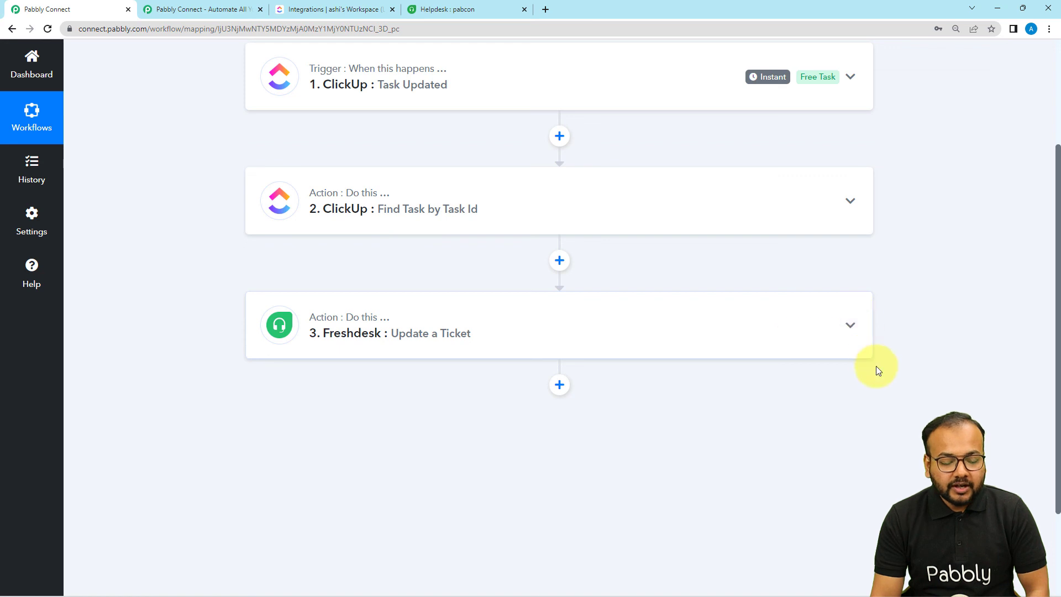
scroll(877, 366, up, 3)
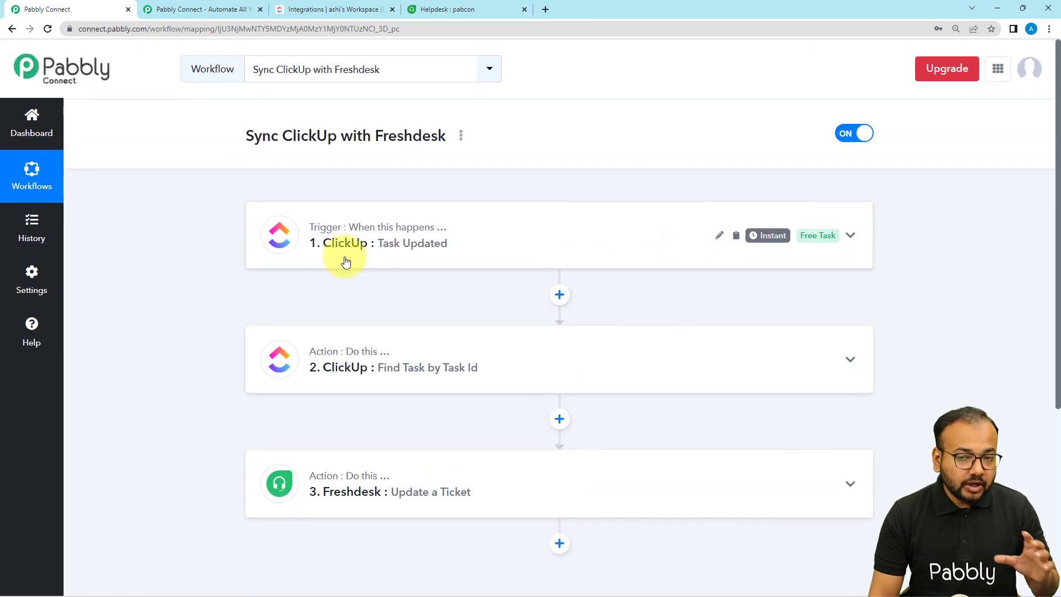